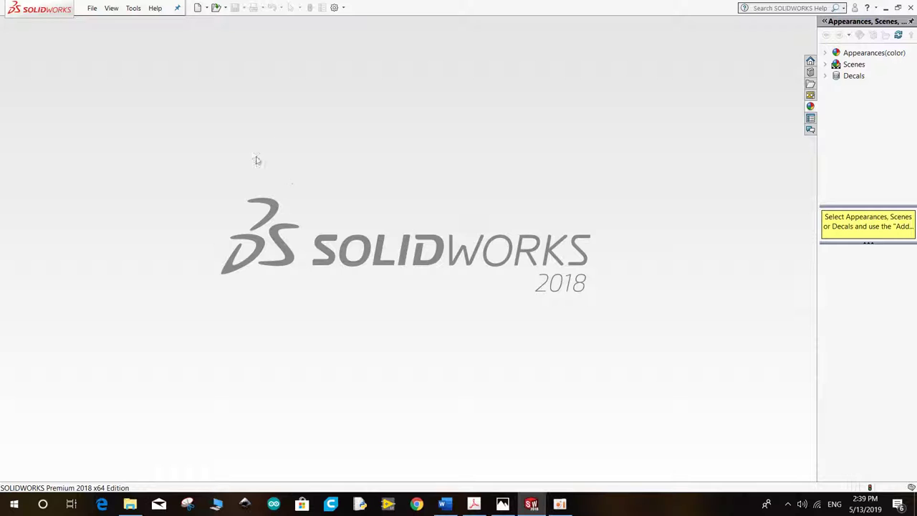
Step: Create a new part document, Part2, from the part template
{"action": "left_click", "coordinate": [207, 7]}
{"action": "left_click", "coordinate": [200, 33]}
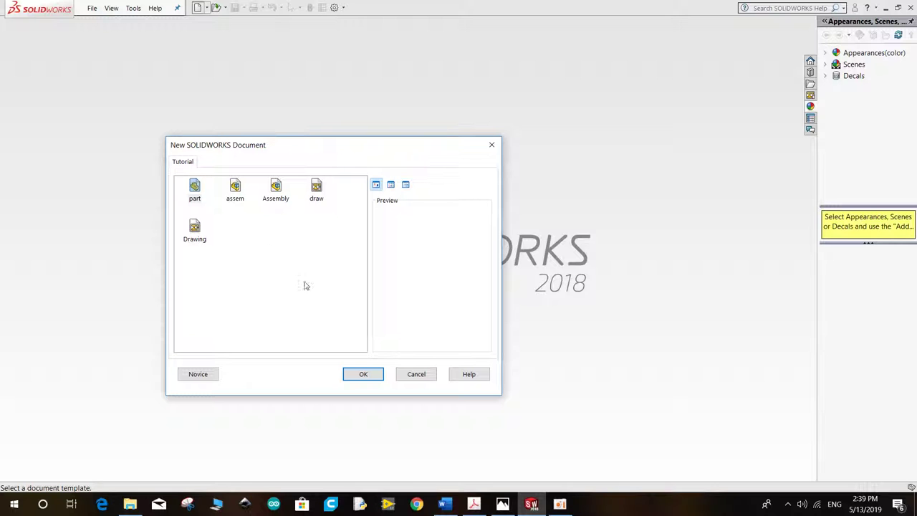
{"action": "left_click", "coordinate": [364, 375]}
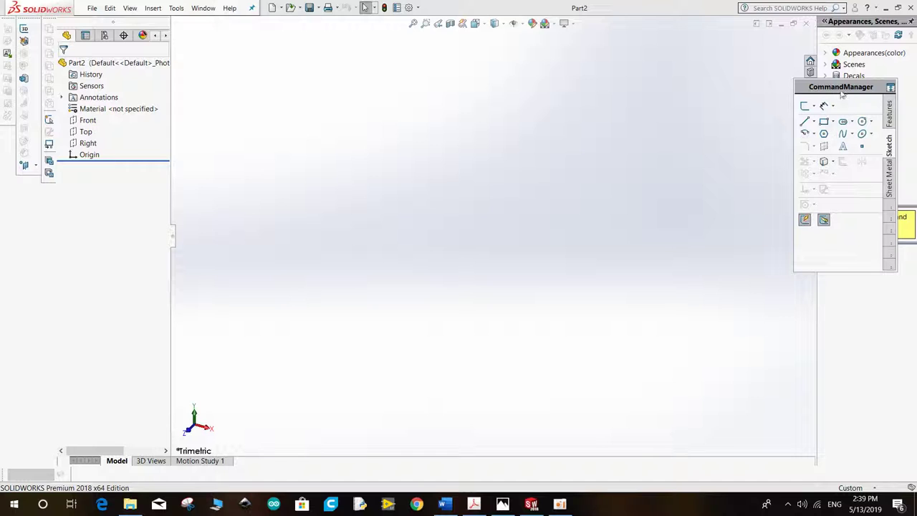
Step: Set Part2's unit system to MMGS and confirm it under Document Properties > Units
{"action": "left_click_drag", "start_coordinate": [844, 93], "coordinate": [864, 88]}
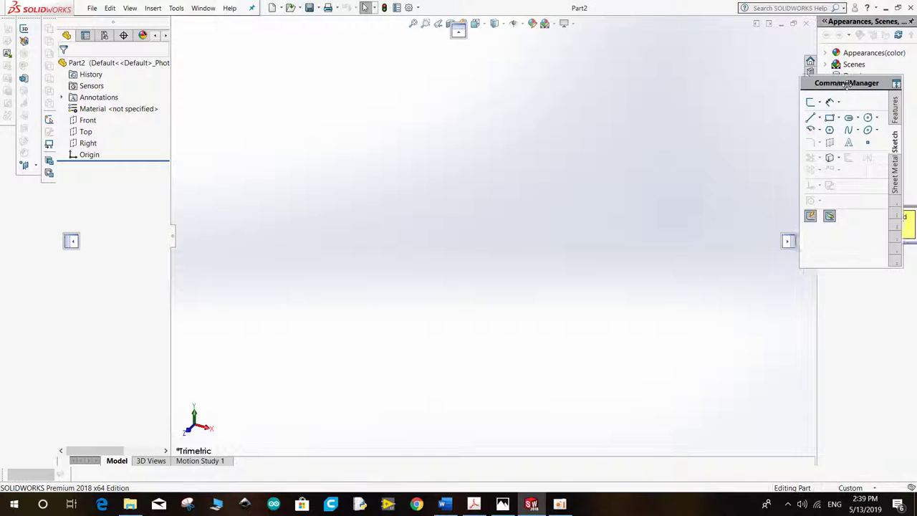
{"action": "left_click", "coordinate": [844, 488]}
{"action": "left_click", "coordinate": [814, 433]}
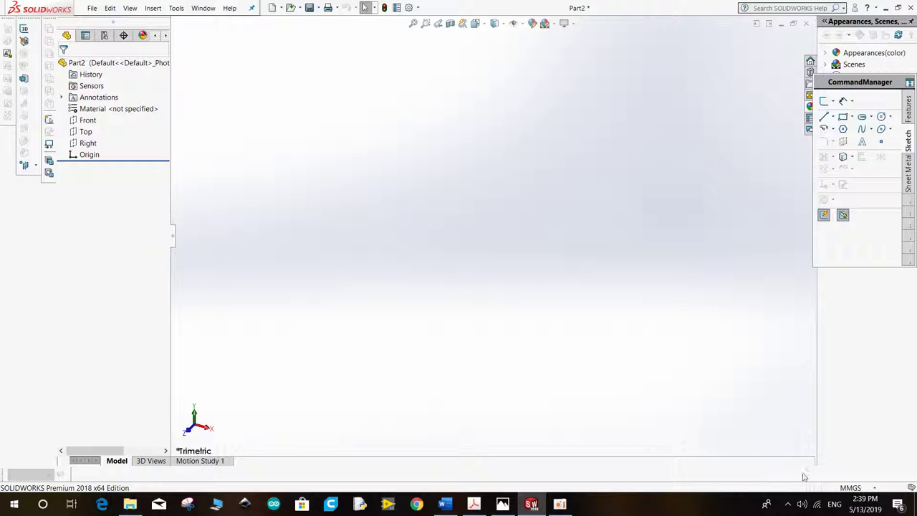
{"action": "left_click", "coordinate": [408, 8]}
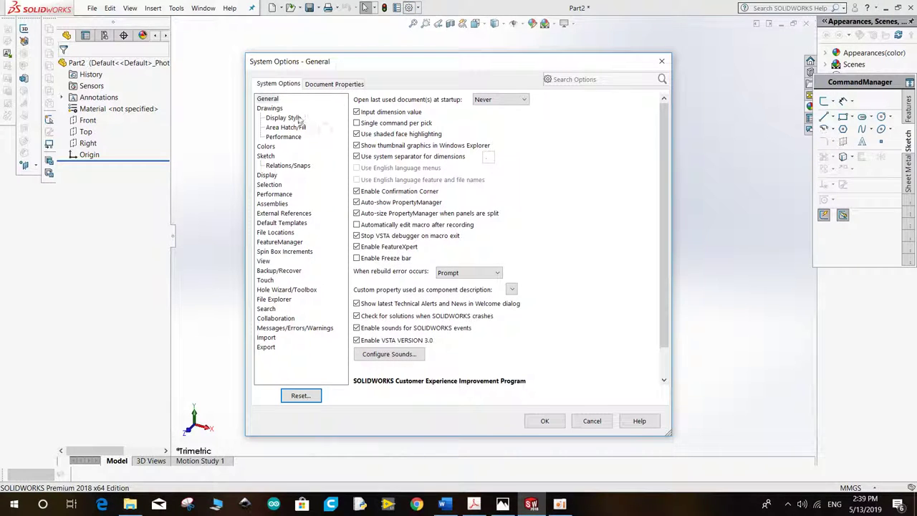
{"action": "left_click", "coordinate": [326, 86]}
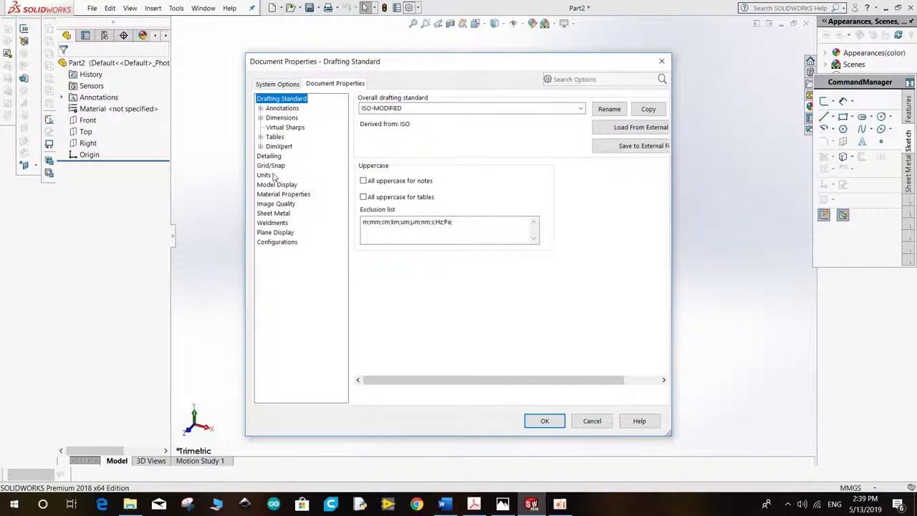
{"action": "left_click", "coordinate": [264, 175]}
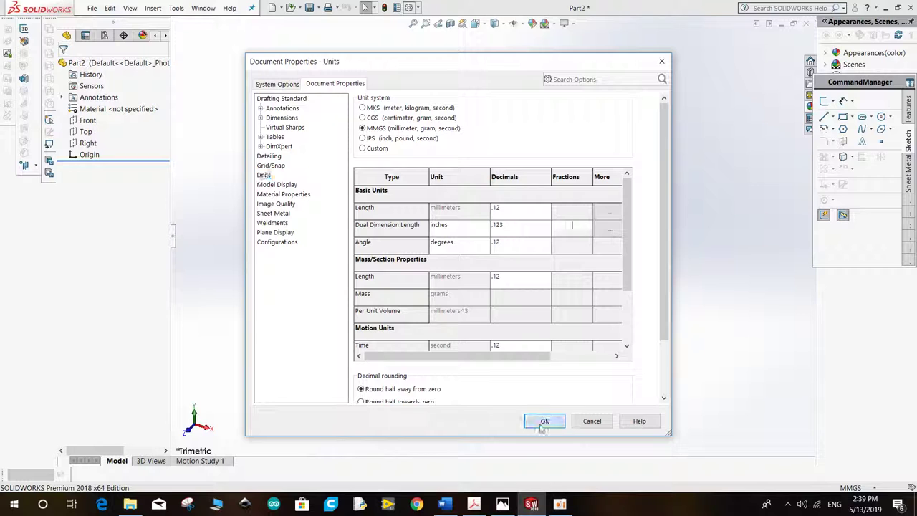
{"action": "left_click", "coordinate": [543, 421]}
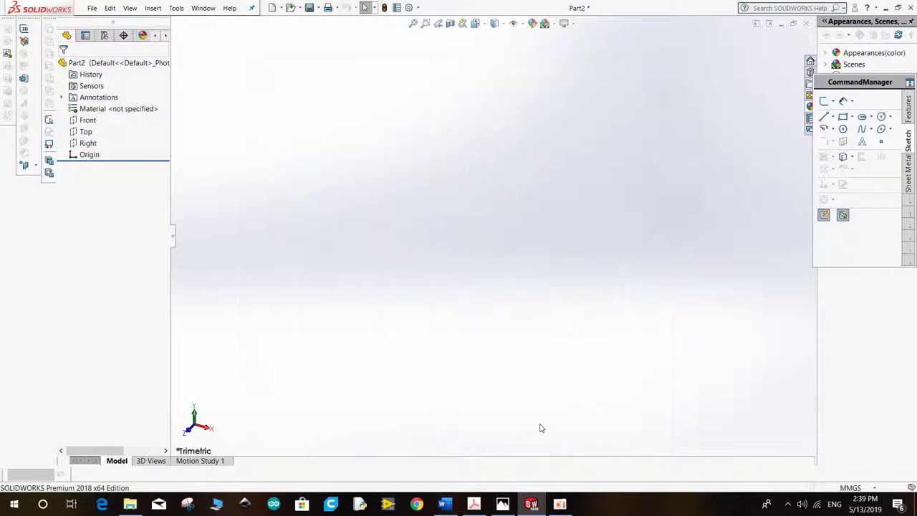
Step: Start a sketch on the Front plane and bring up the reference drawing in Photos
{"action": "left_click", "coordinate": [88, 121]}
{"action": "left_click", "coordinate": [95, 108]}
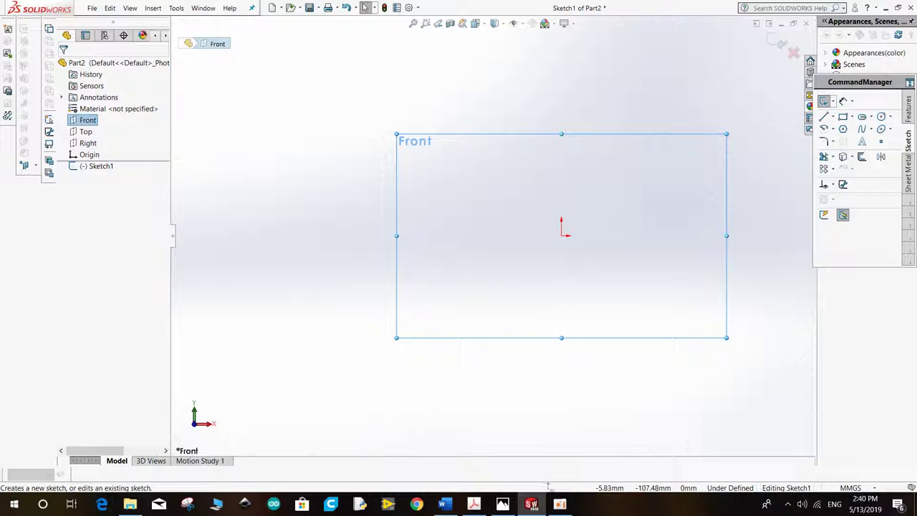
{"action": "left_click", "coordinate": [504, 501]}
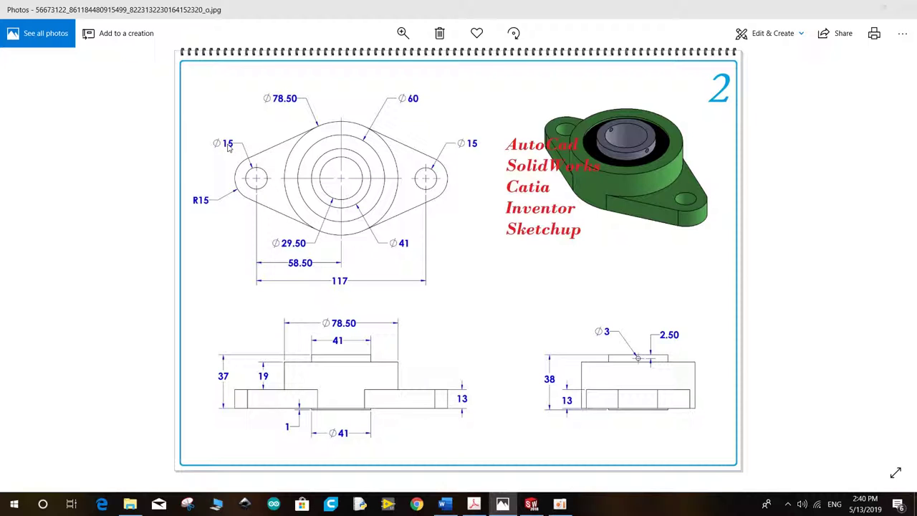
{"action": "left_click", "coordinate": [531, 504]}
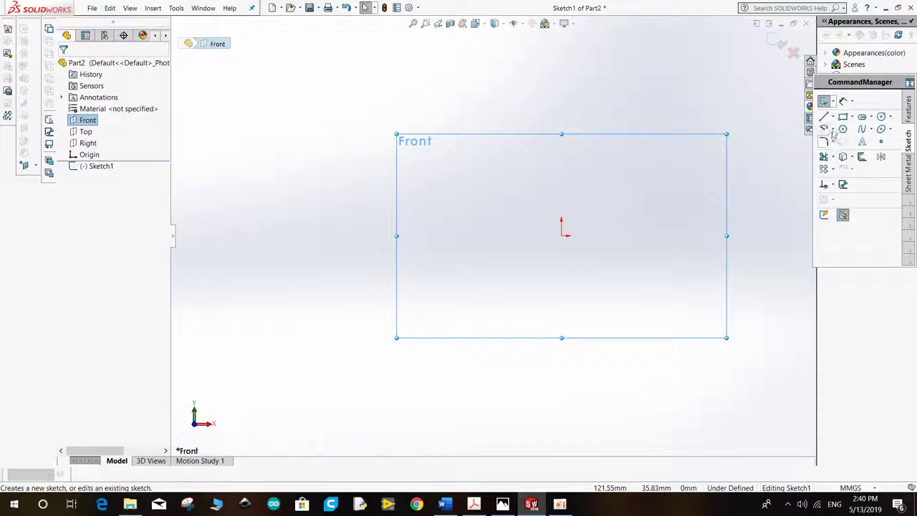
Step: Draw a horizontal centerline from the origin to the left, checking it against the reference
{"action": "left_click", "coordinate": [833, 117]}
{"action": "left_click", "coordinate": [844, 129]}
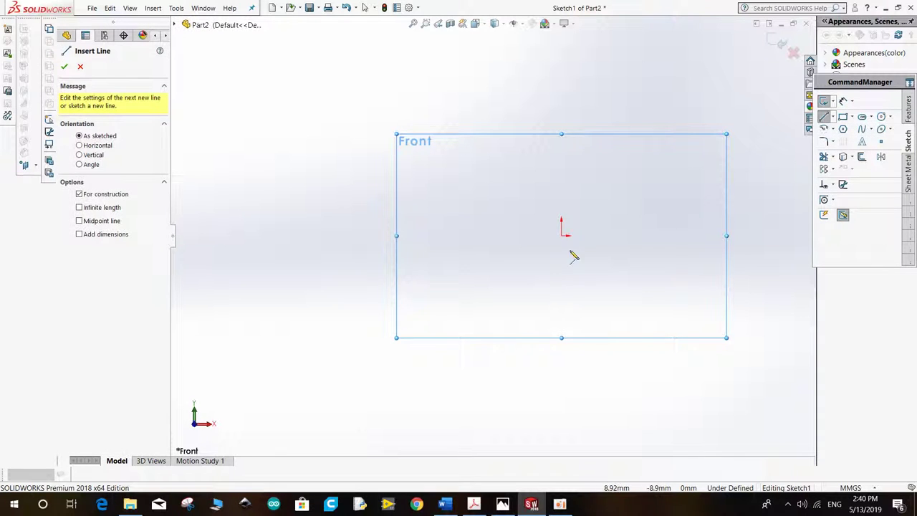
{"action": "left_click", "coordinate": [561, 235]}
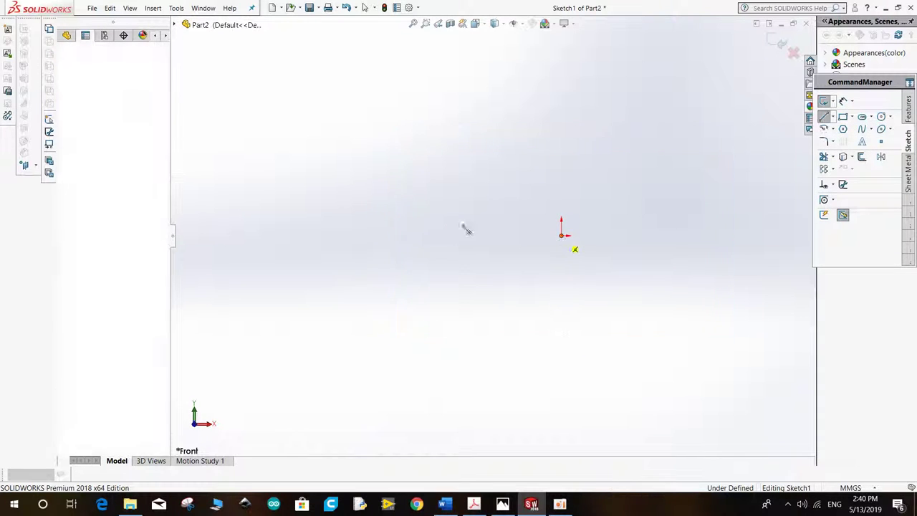
{"action": "left_click", "coordinate": [414, 235]}
{"action": "right_click", "coordinate": [416, 239]}
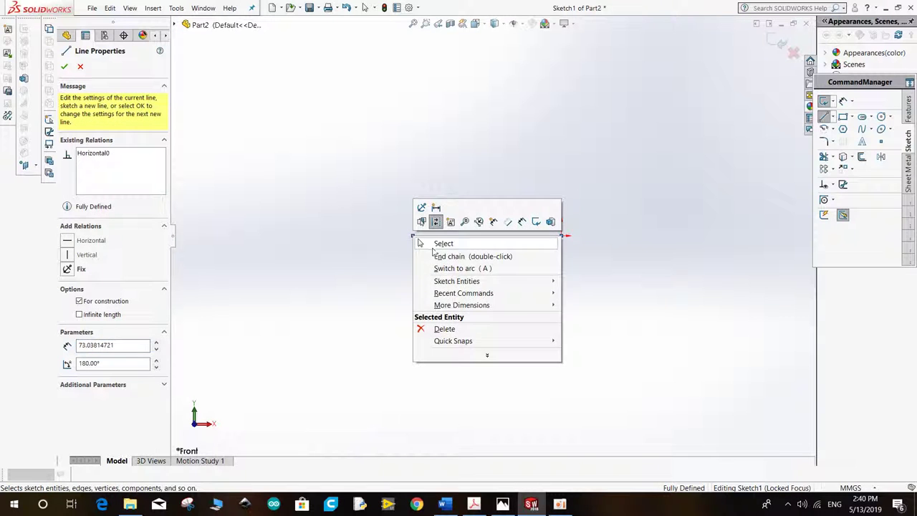
{"action": "left_click", "coordinate": [420, 243]}
{"action": "left_click", "coordinate": [502, 504]}
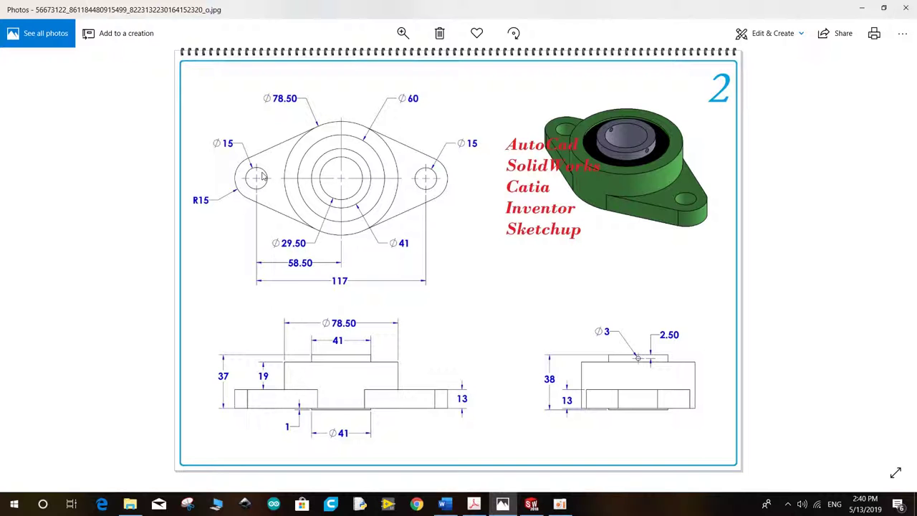
{"action": "left_click", "coordinate": [531, 504]}
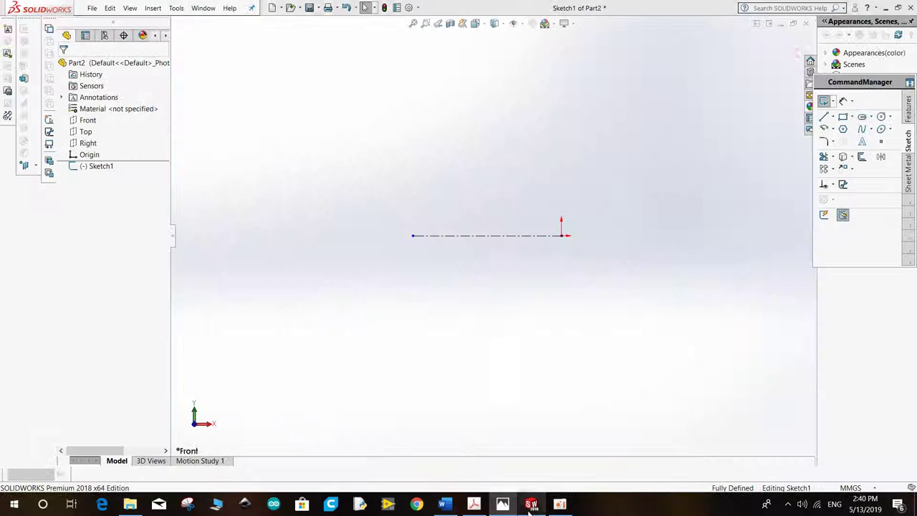
Step: Dimension the centerline to a length of 58.5 mm
{"action": "left_click", "coordinate": [844, 100]}
{"action": "left_click", "coordinate": [475, 236]}
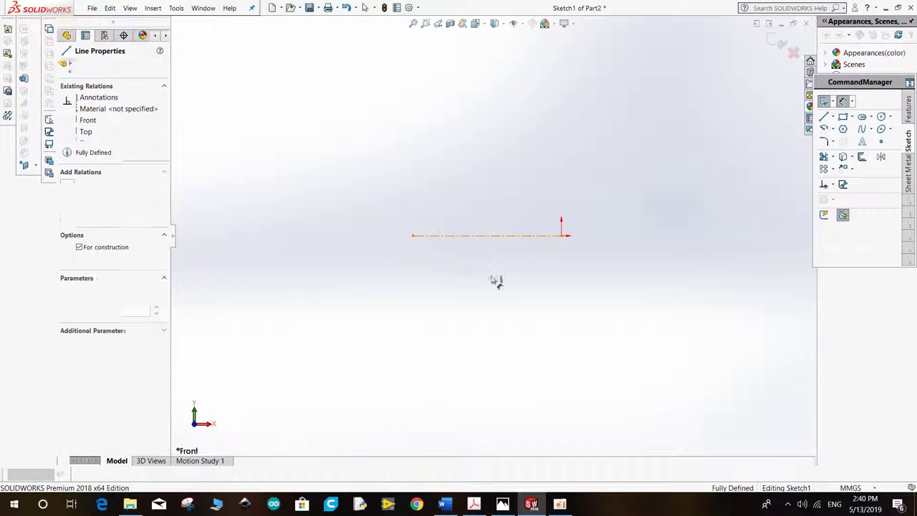
{"action": "left_click", "coordinate": [495, 287]}
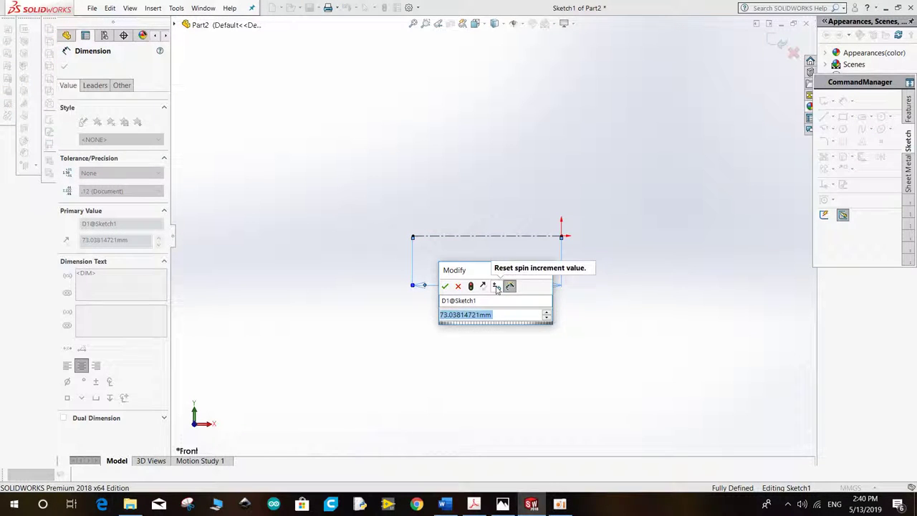
{"action": "type", "text": "58.5"}
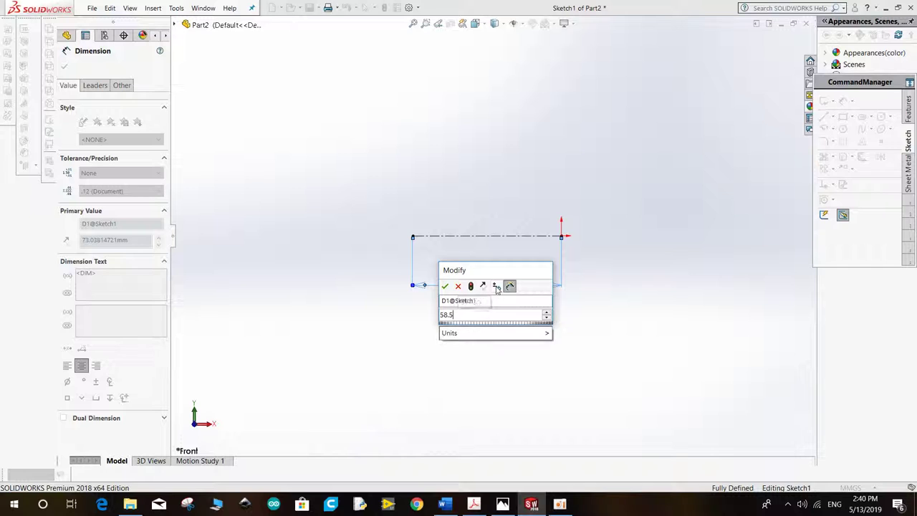
{"action": "key", "text": "Return"}
{"action": "right_click", "coordinate": [345, 85]}
{"action": "left_click", "coordinate": [367, 109]}
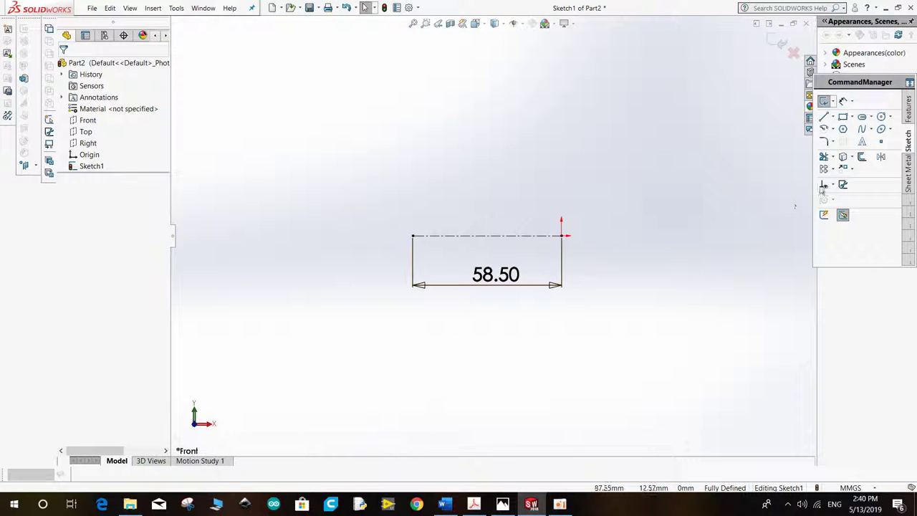
Step: Draw two concentric circles centred on the centerline's left end
{"action": "left_click", "coordinate": [881, 116]}
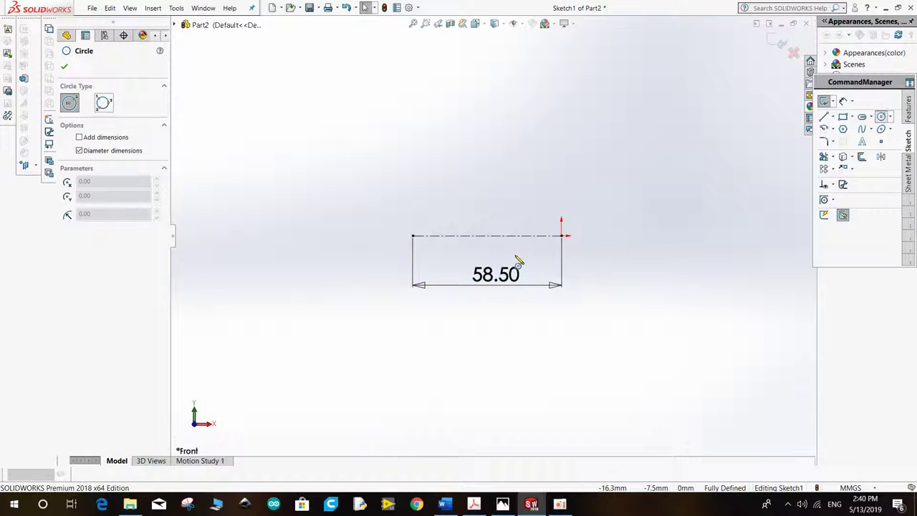
{"action": "left_click", "coordinate": [413, 235]}
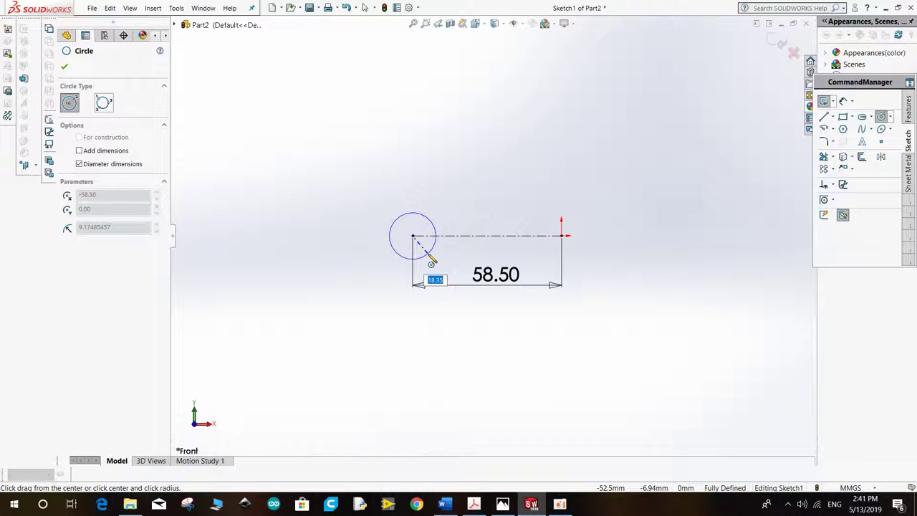
{"action": "type", "text": "15"}
{"action": "key", "text": "Return"}
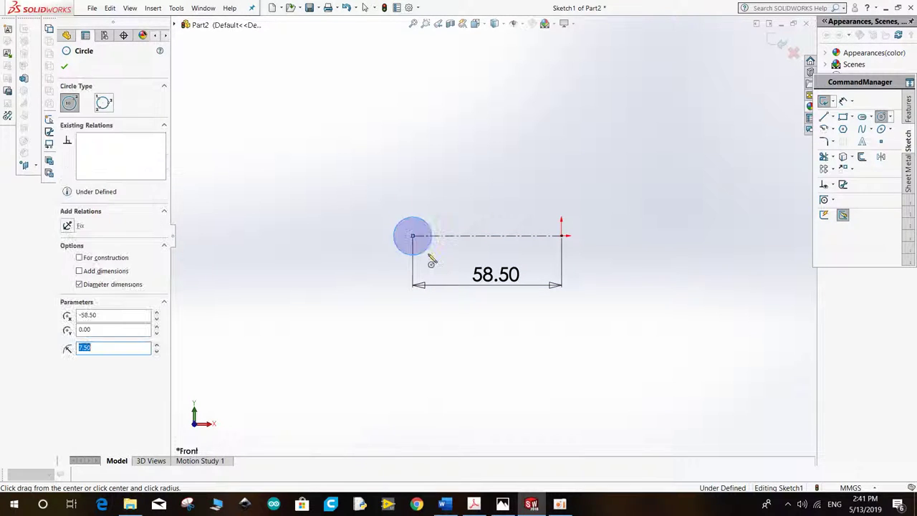
{"action": "left_click", "coordinate": [414, 238]}
{"action": "type", "text": "8"}
{"action": "key", "text": "Return"}
{"action": "right_click", "coordinate": [438, 162]}
{"action": "left_click", "coordinate": [467, 169]}
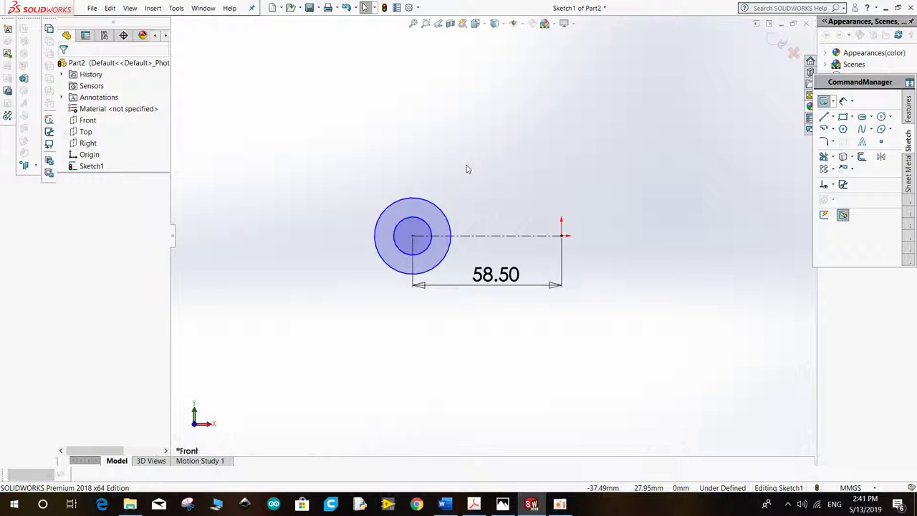
Step: Draw a vertical centerline up through the origin
{"action": "scroll", "coordinate": [684, 231], "scroll_direction": "up", "scroll_amount": 1}
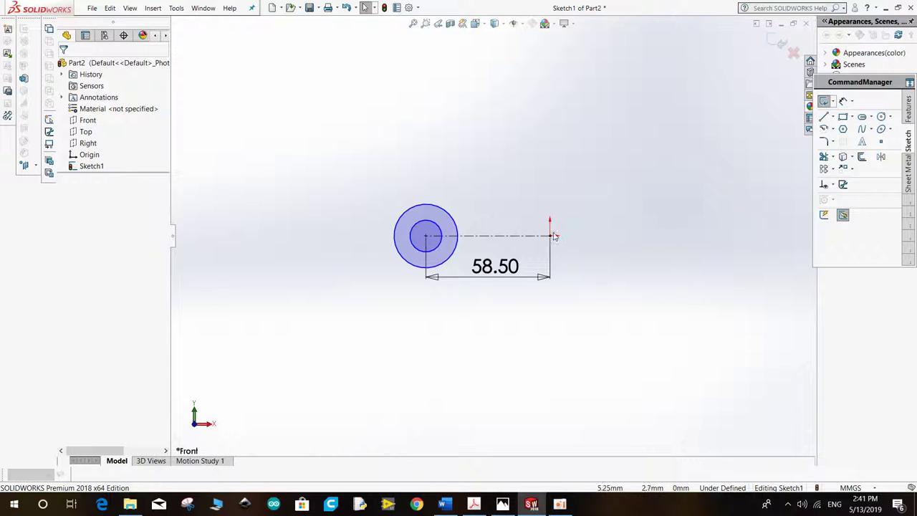
{"action": "left_click", "coordinate": [824, 117]}
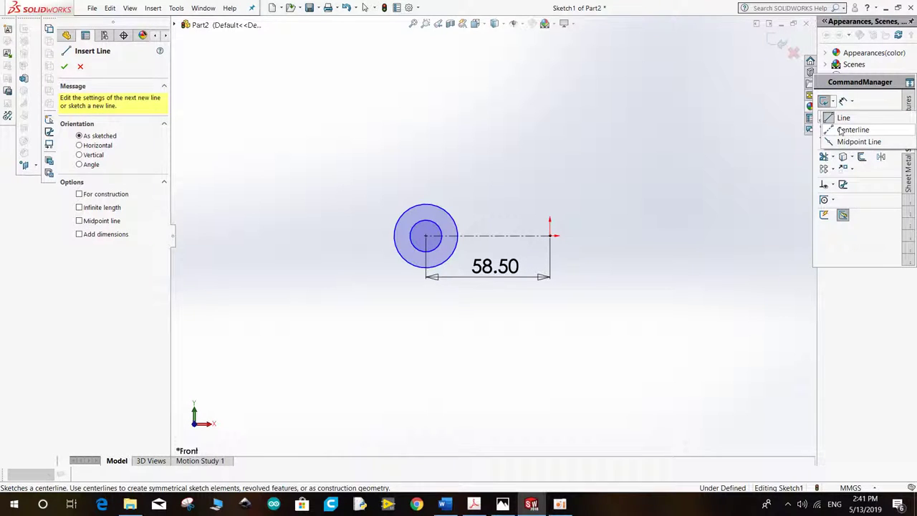
{"action": "left_click", "coordinate": [852, 130]}
{"action": "left_click_drag", "start_coordinate": [550, 235], "coordinate": [550, 166]}
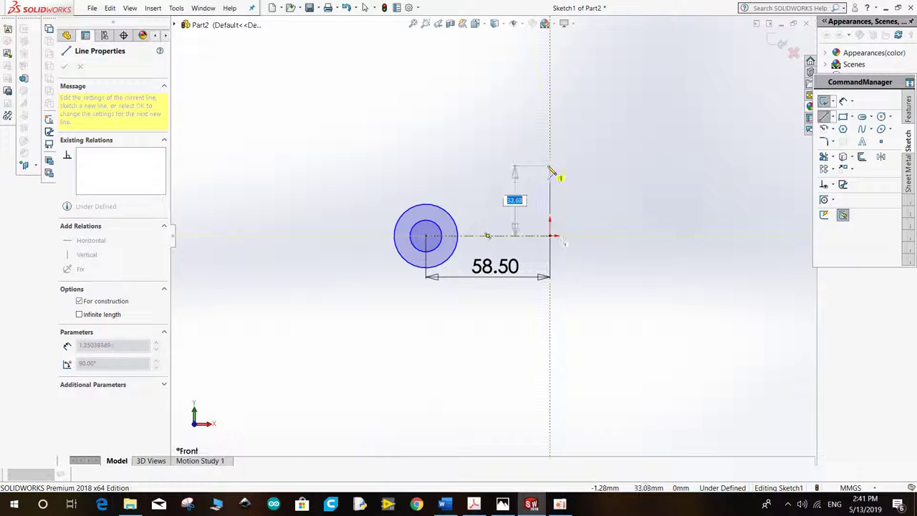
{"action": "right_click", "coordinate": [550, 129]}
{"action": "left_click", "coordinate": [566, 174]}
{"action": "key", "text": "Escape"}
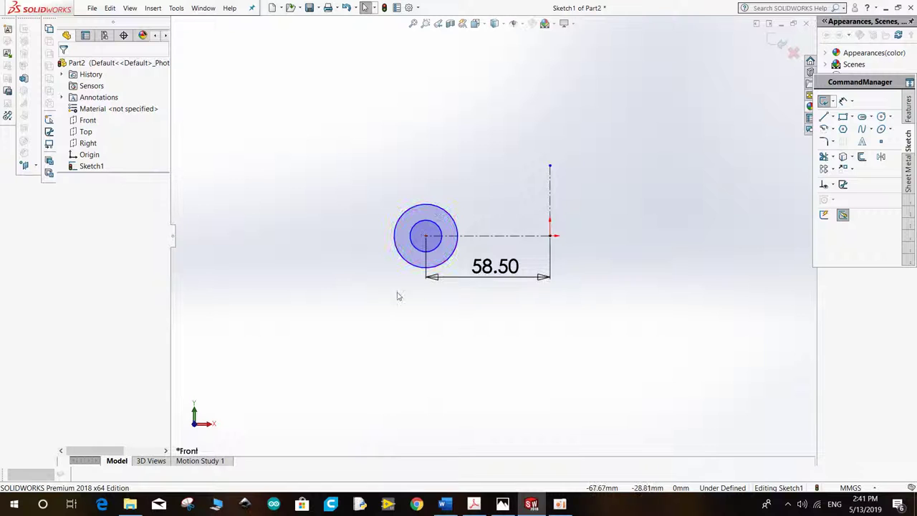
Step: Mirror both concentric circles across the vertical centerline, then view the reference drawing
{"action": "left_click", "coordinate": [881, 157]}
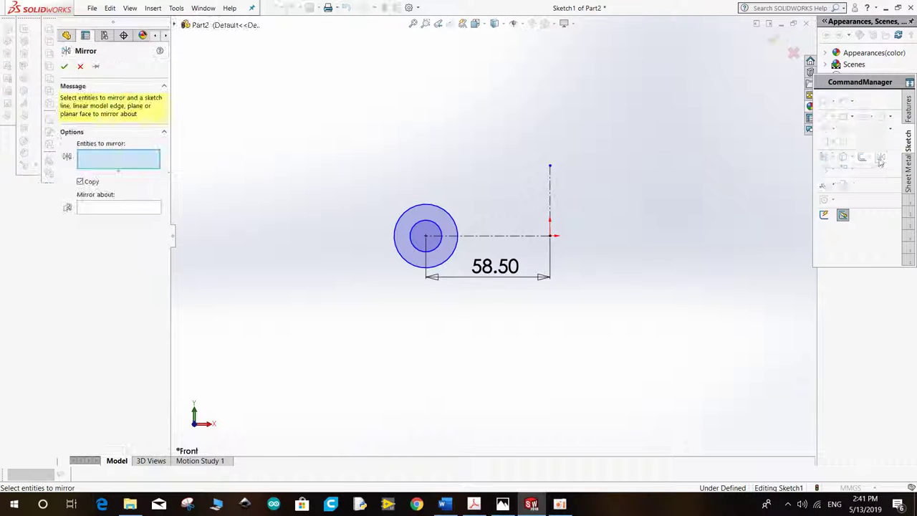
{"action": "left_click", "coordinate": [422, 259]}
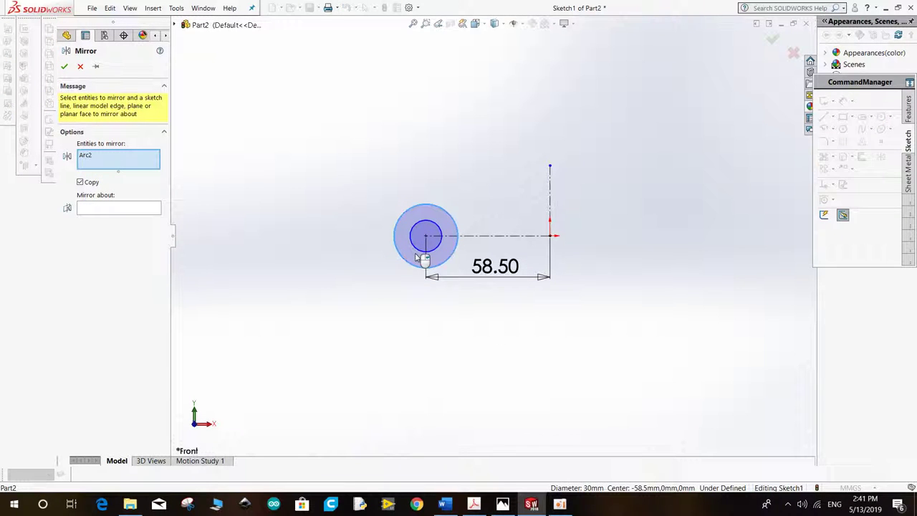
{"action": "left_click", "coordinate": [425, 251]}
{"action": "left_click", "coordinate": [132, 220]}
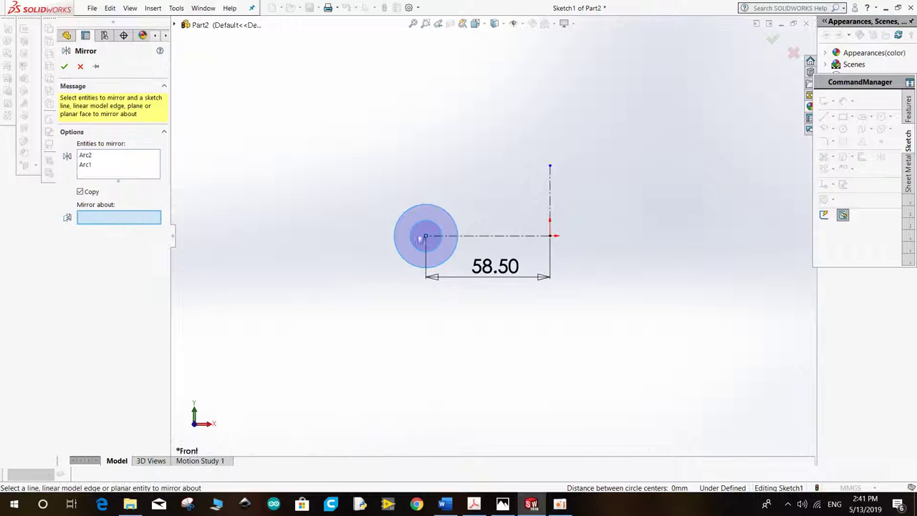
{"action": "left_click", "coordinate": [550, 202]}
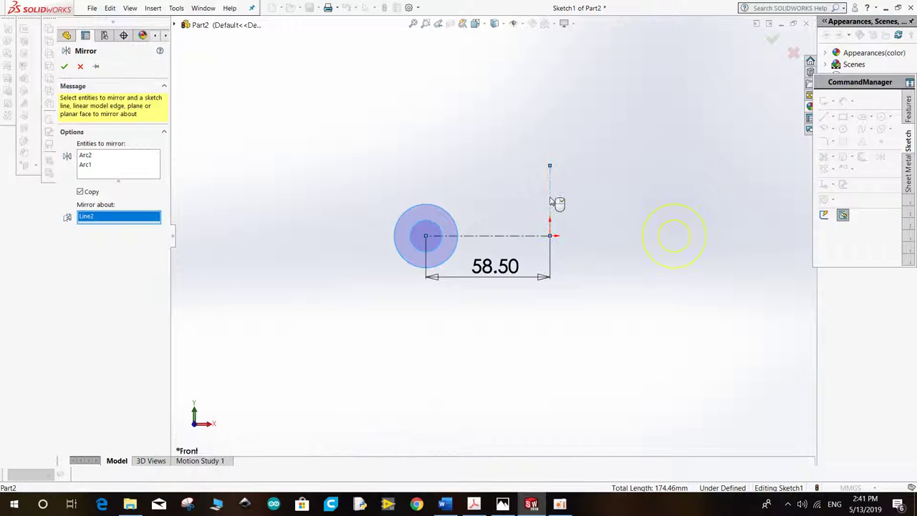
{"action": "left_click", "coordinate": [65, 66]}
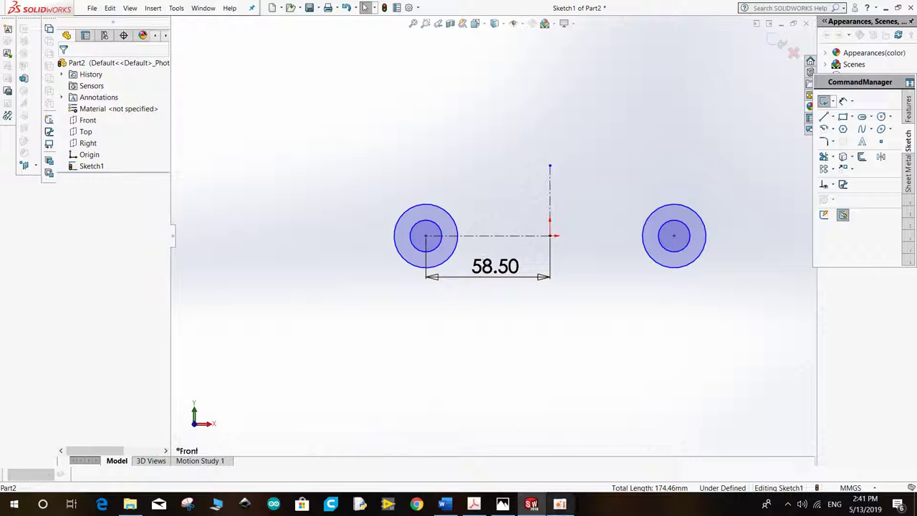
{"action": "left_click", "coordinate": [502, 504]}
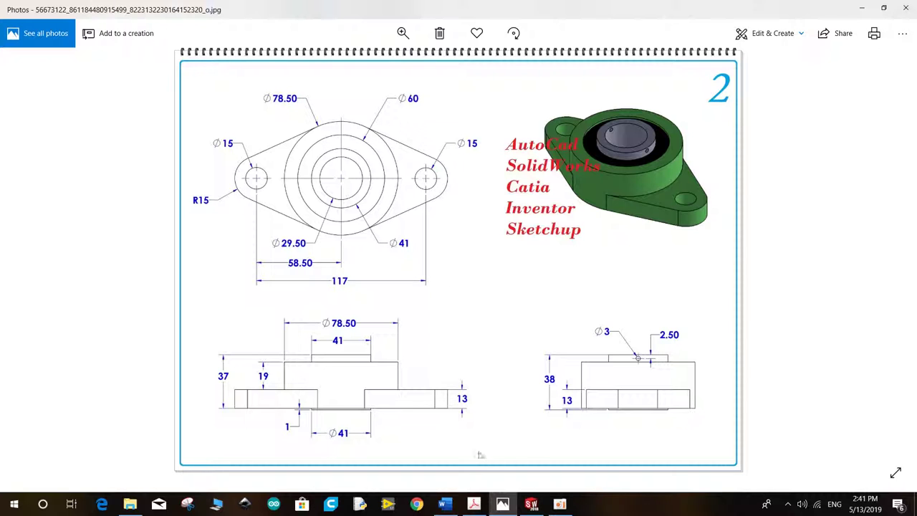
Step: Draw a large circle centred on the origin
{"action": "left_click", "coordinate": [531, 504]}
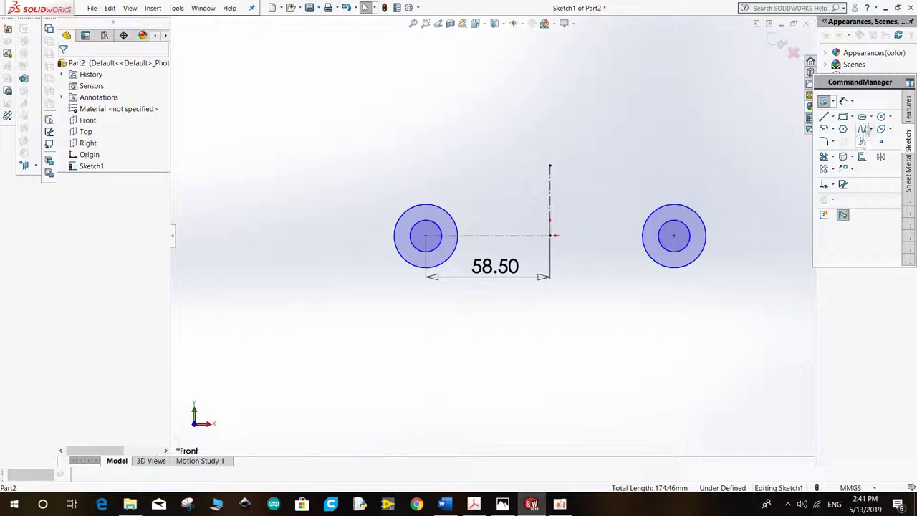
{"action": "left_click", "coordinate": [882, 116]}
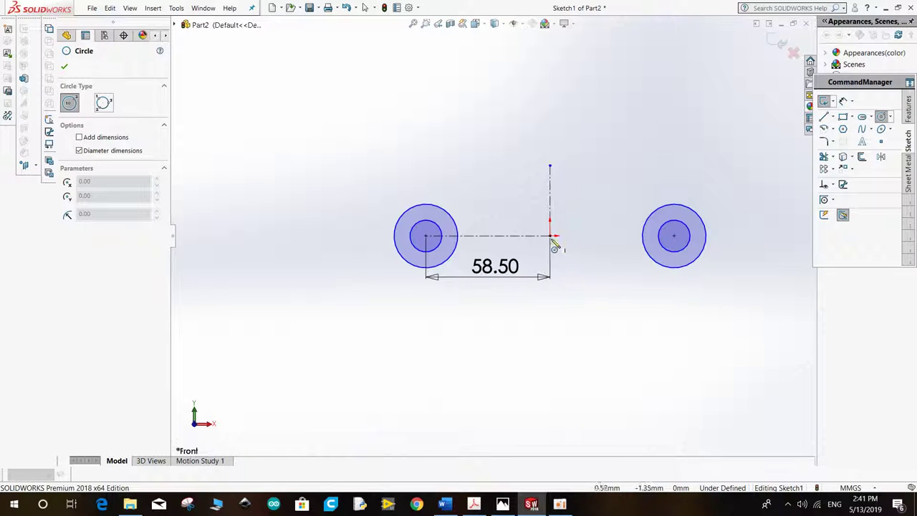
{"action": "left_click", "coordinate": [549, 235]}
{"action": "left_click", "coordinate": [572, 317]}
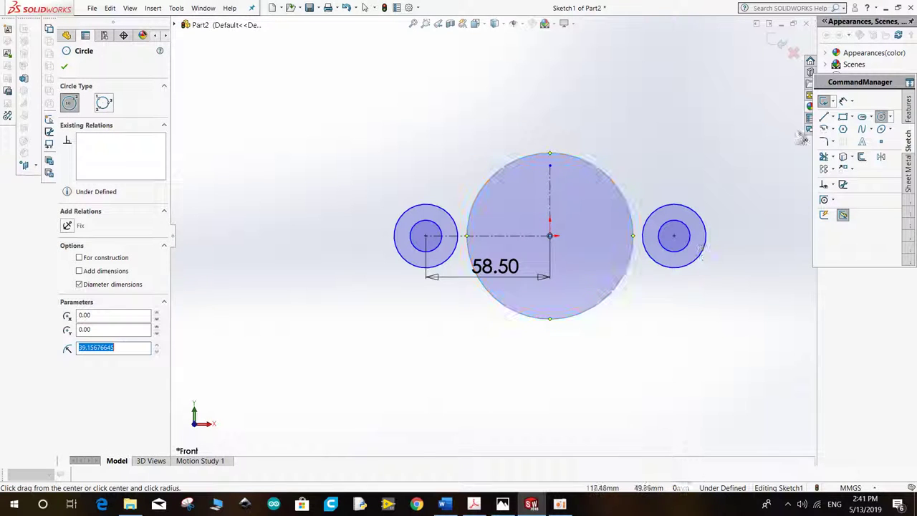
{"action": "left_click", "coordinate": [846, 103]}
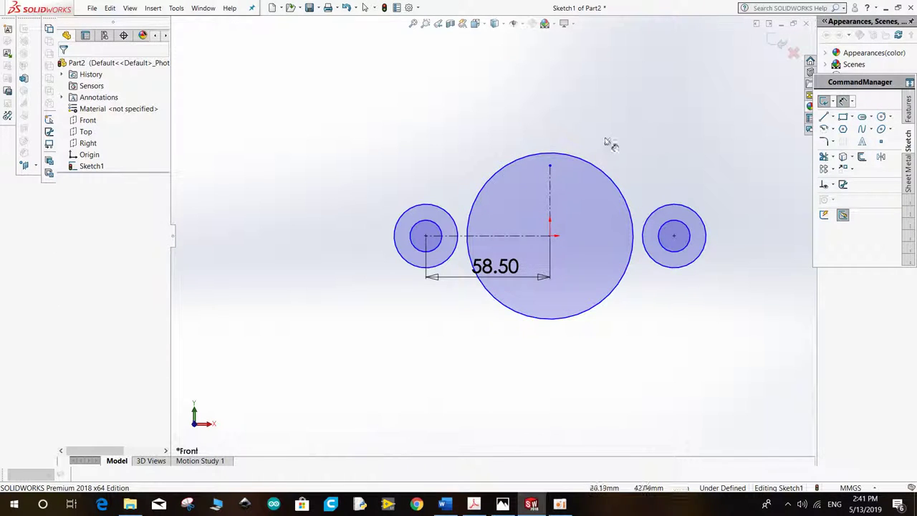
Step: Dimension the large circle's diameter to 78.5 mm and recheck the reference drawing
{"action": "left_click", "coordinate": [589, 165]}
{"action": "left_click", "coordinate": [532, 107]}
{"action": "type", "text": "78.5"}
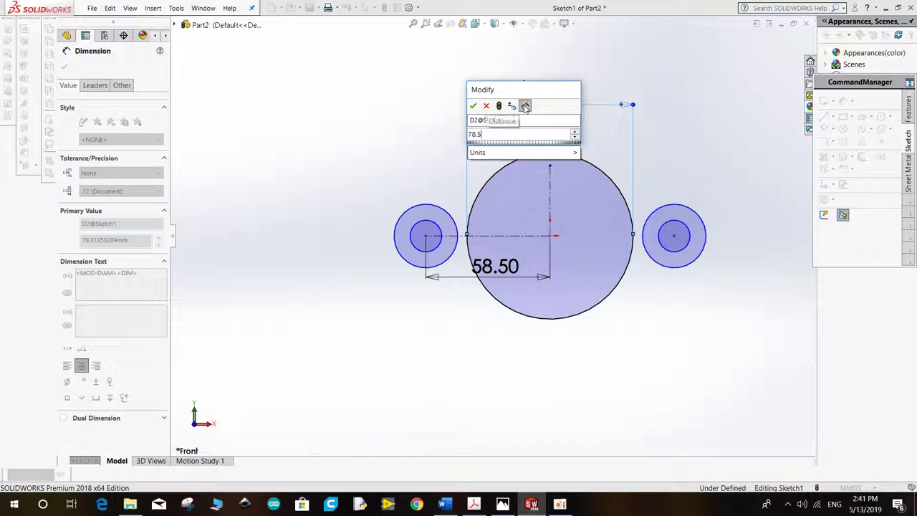
{"action": "key", "text": "Return"}
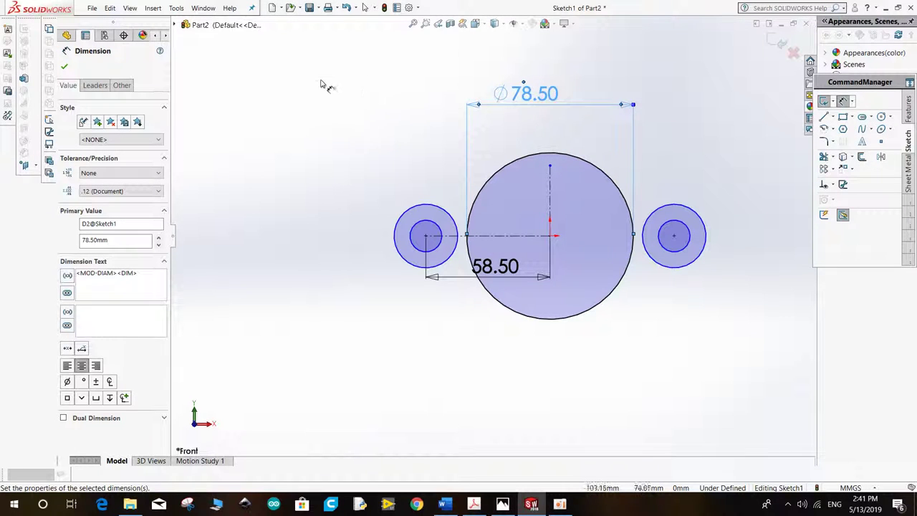
{"action": "right_click", "coordinate": [322, 83]}
{"action": "left_click", "coordinate": [349, 116]}
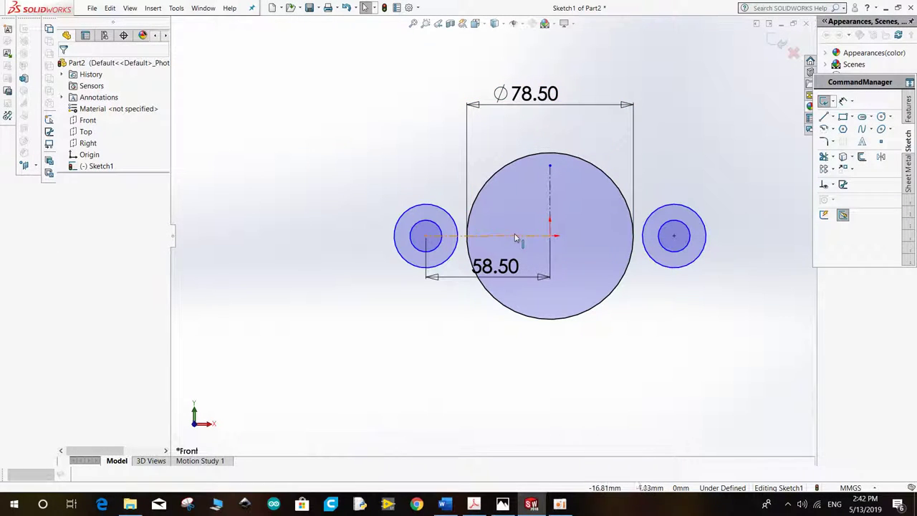
{"action": "left_click", "coordinate": [503, 504]}
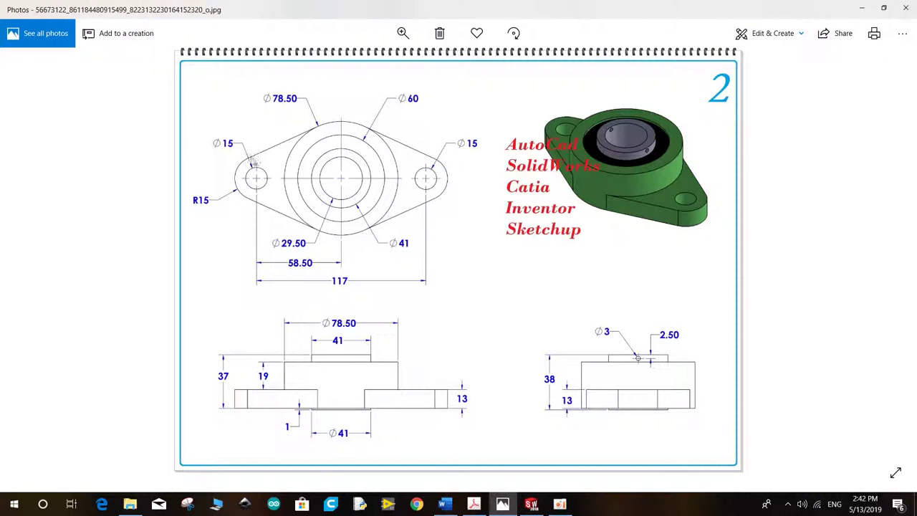
{"action": "left_click", "coordinate": [531, 503]}
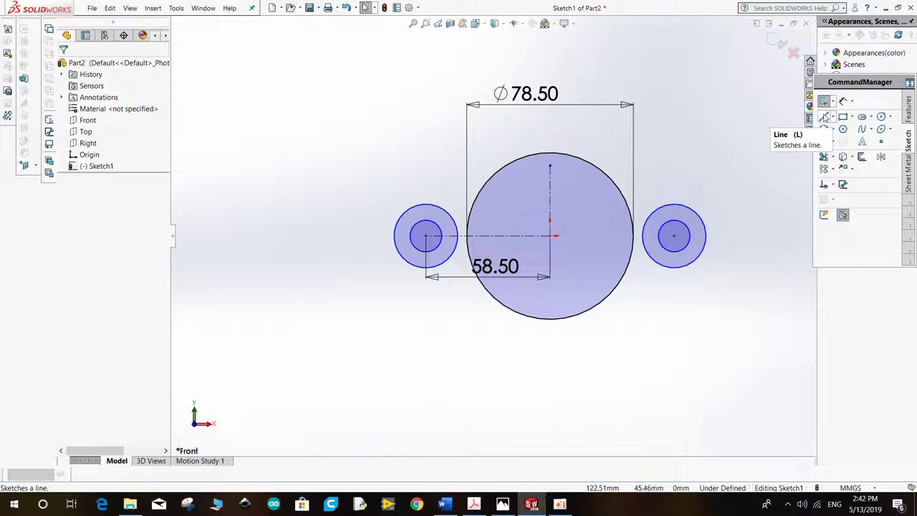
Step: Sketch a line from the left outer circle's top to the Ø78.50 circle's upper edge
{"action": "left_click", "coordinate": [824, 117]}
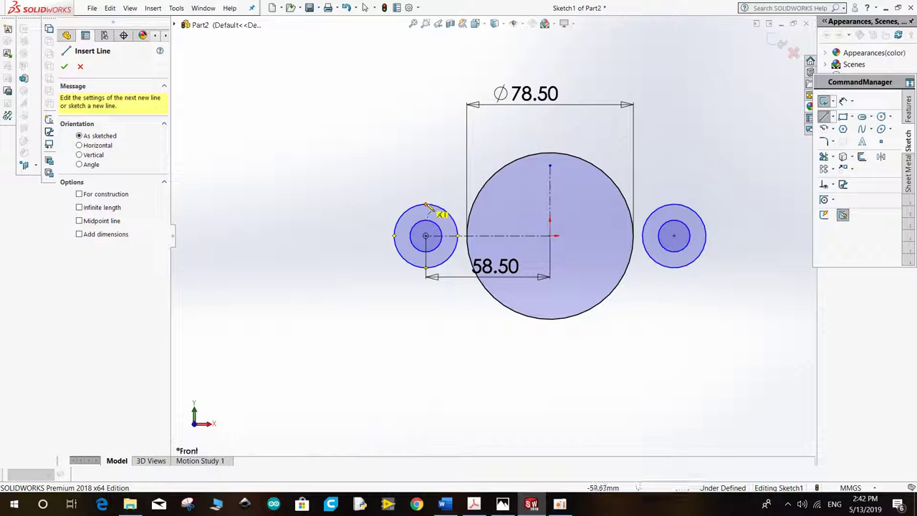
{"action": "left_click", "coordinate": [427, 206]}
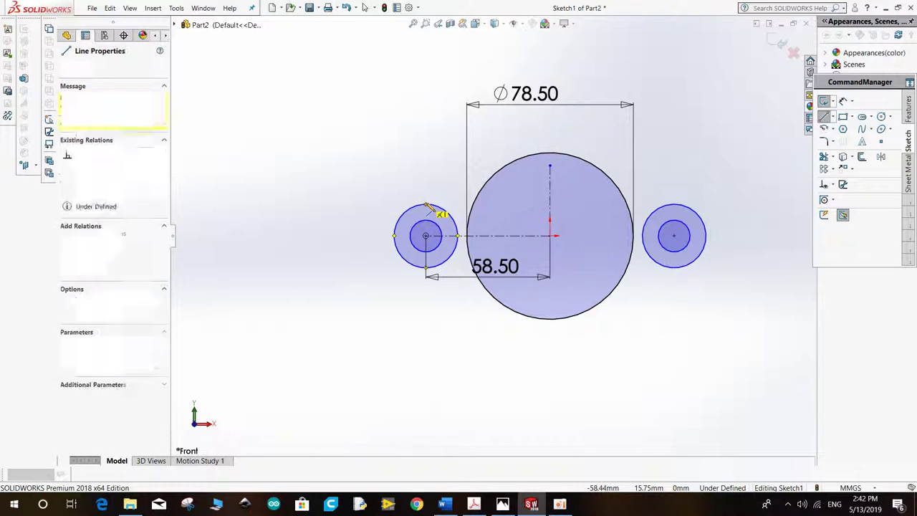
{"action": "left_click", "coordinate": [533, 154]}
{"action": "right_click", "coordinate": [539, 159]}
{"action": "left_click", "coordinate": [564, 161]}
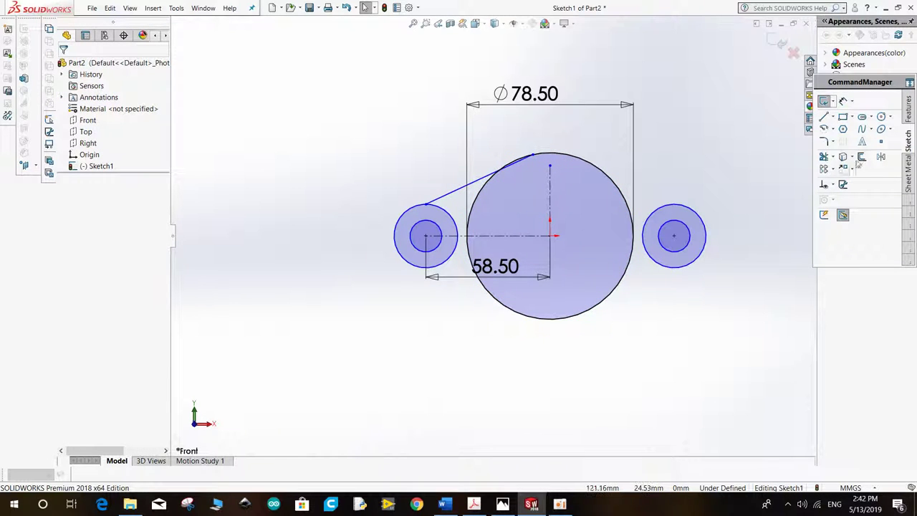
Step: Try a Tangent relation between the connecting line and the left outer circle, then undo it
{"action": "left_click", "coordinate": [825, 185]}
{"action": "left_click", "coordinate": [833, 185]}
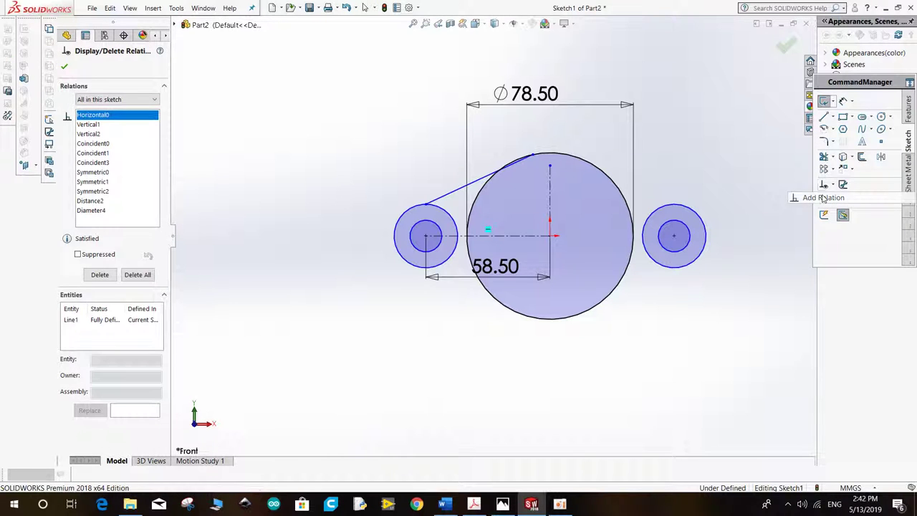
{"action": "left_click", "coordinate": [837, 197]}
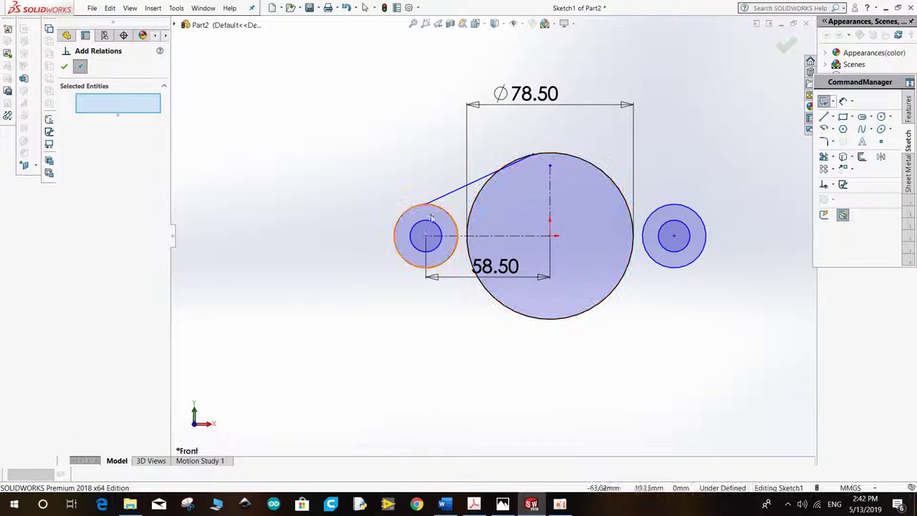
{"action": "scroll", "coordinate": [447, 240], "scroll_direction": "down", "scroll_amount": 2}
{"action": "scroll", "coordinate": [447, 239], "scroll_direction": "down", "scroll_amount": 1}
{"action": "left_click", "coordinate": [448, 228]}
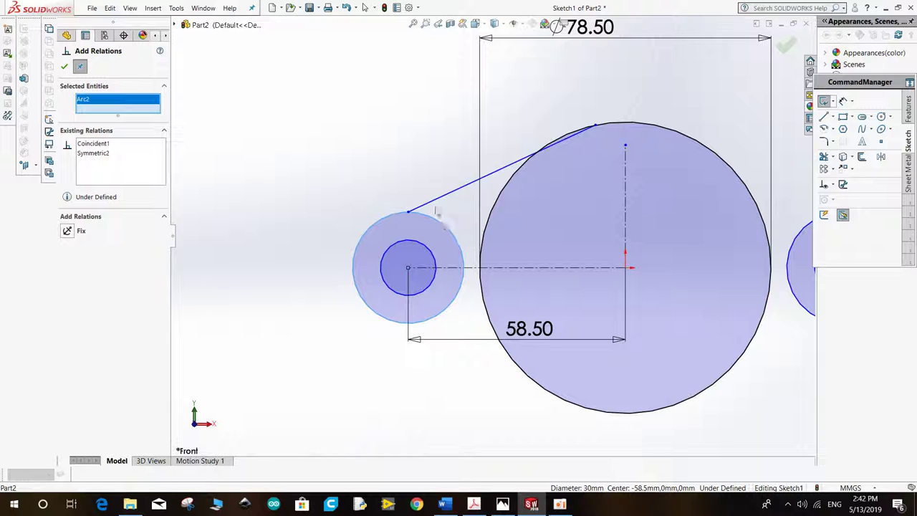
{"action": "left_click", "coordinate": [433, 202]}
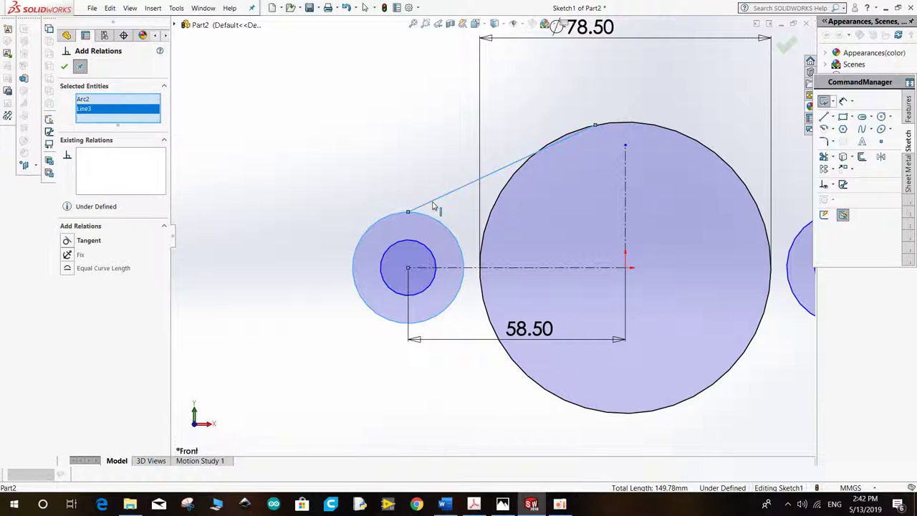
{"action": "left_click", "coordinate": [67, 241]}
{"action": "key", "text": "f"}
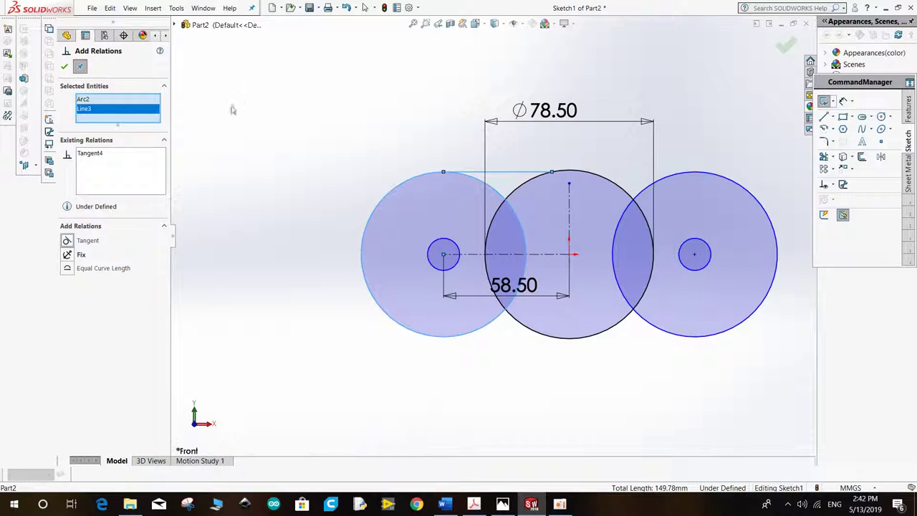
{"action": "key", "text": "ctrl+z"}
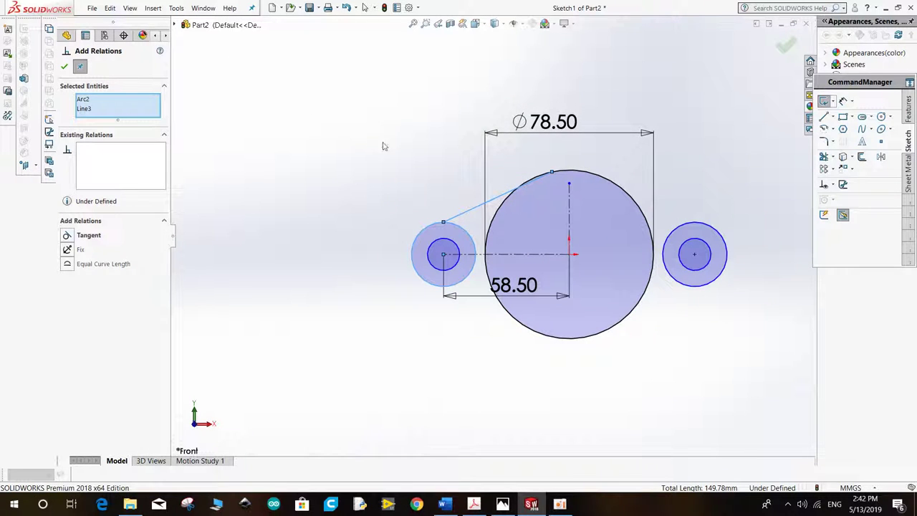
Step: Make the left outer circle tangent to the large circle and the line tangent to it
{"action": "scroll", "coordinate": [573, 170], "scroll_direction": "down", "scroll_amount": 3}
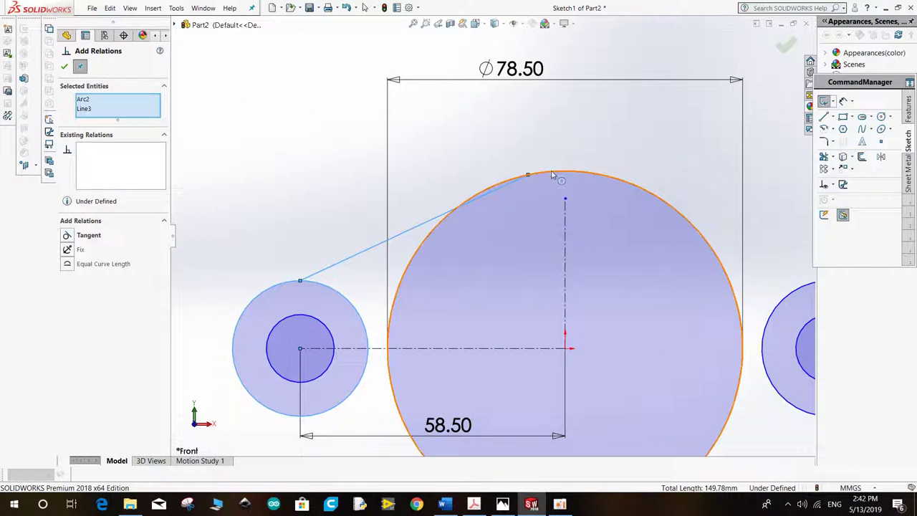
{"action": "left_click", "coordinate": [544, 197]}
{"action": "left_click", "coordinate": [442, 219]}
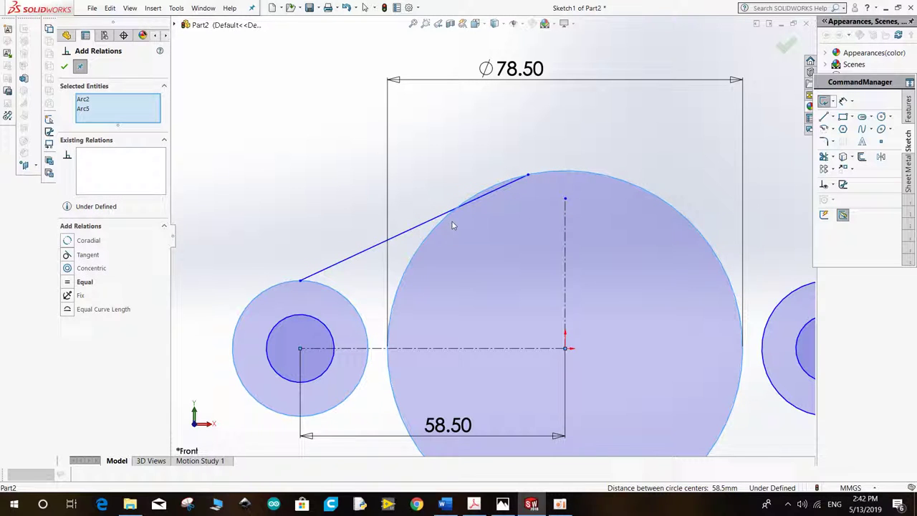
{"action": "left_click", "coordinate": [68, 254]}
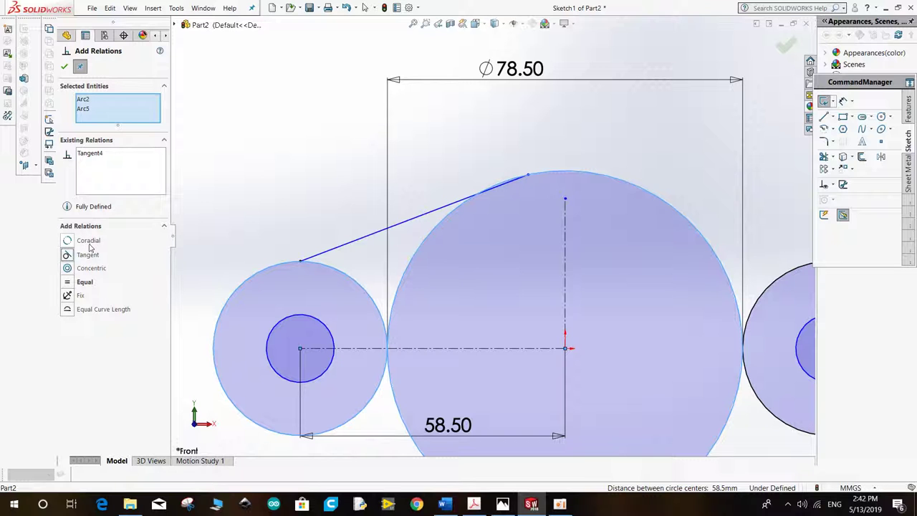
{"action": "left_click", "coordinate": [320, 253]}
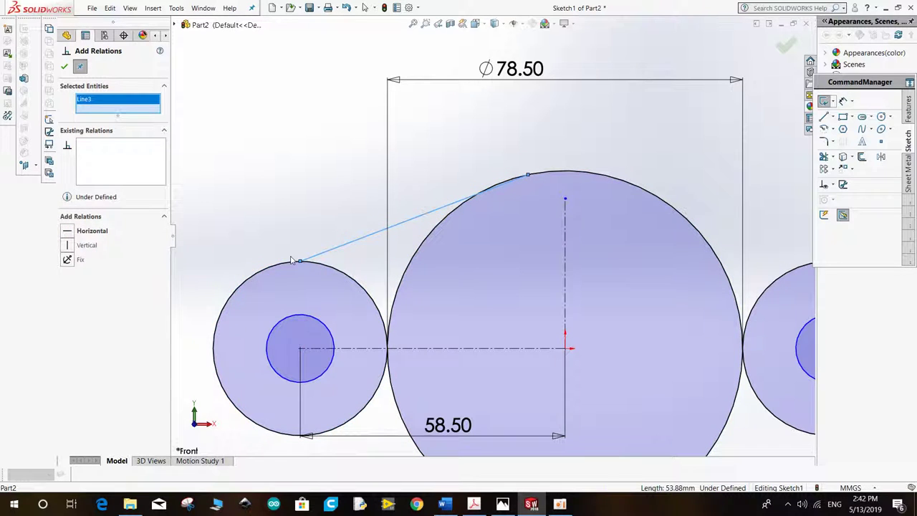
{"action": "left_click", "coordinate": [287, 262]}
{"action": "left_click", "coordinate": [67, 242]}
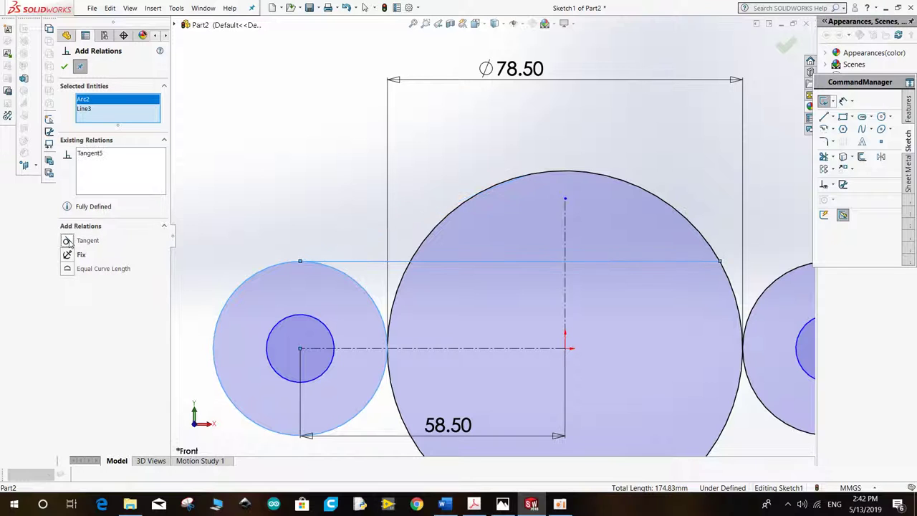
{"action": "left_click", "coordinate": [64, 67]}
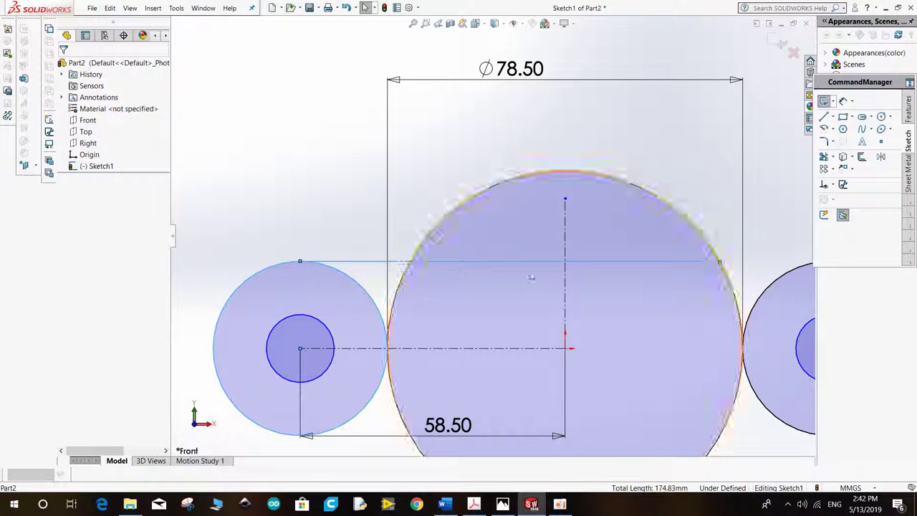
Step: Delete the left outer circle and line, restore them, and dismiss the clipboard cut error
{"action": "scroll", "coordinate": [593, 301], "scroll_direction": "up", "scroll_amount": 3}
{"action": "scroll", "coordinate": [585, 300], "scroll_direction": "down", "scroll_amount": 2}
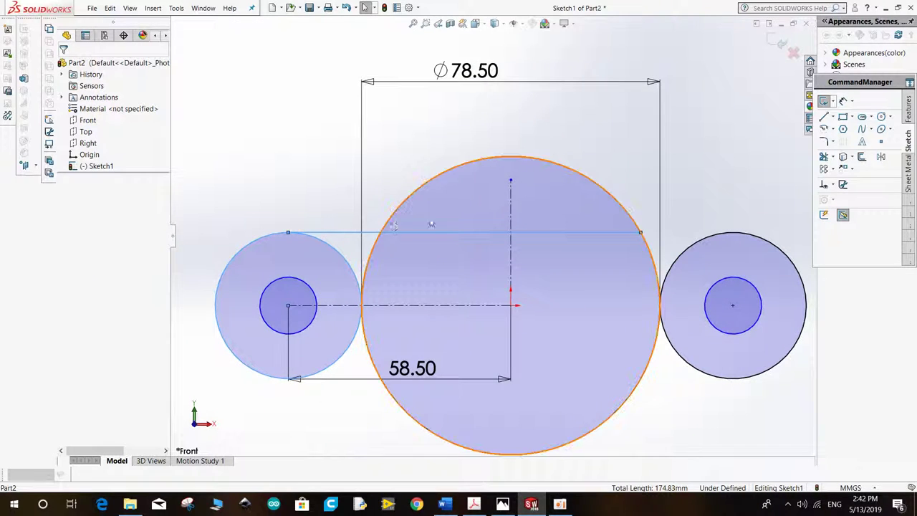
{"action": "left_click", "coordinate": [418, 235]}
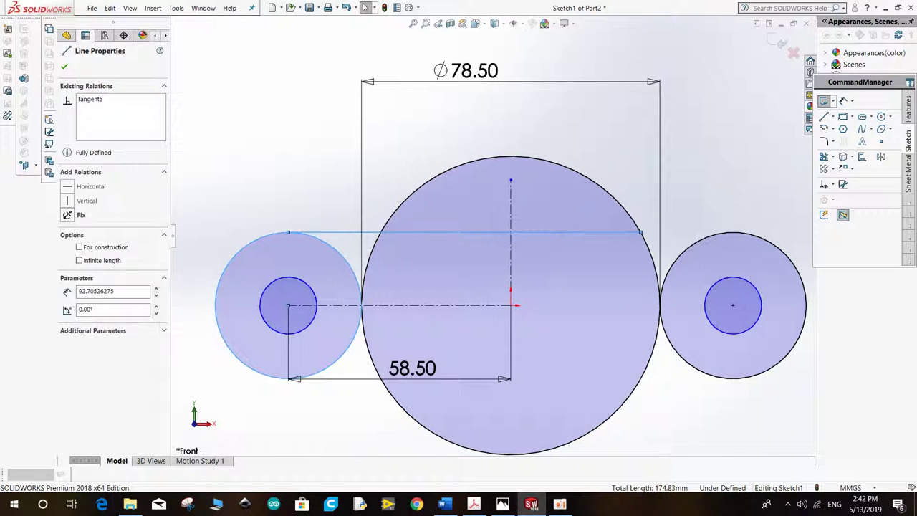
{"action": "key", "text": "Delete"}
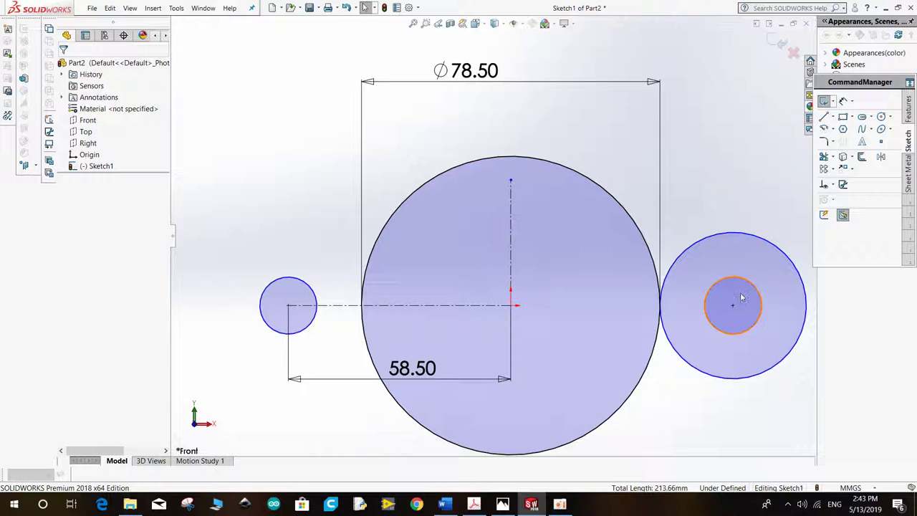
{"action": "key", "text": "ctrl+z"}
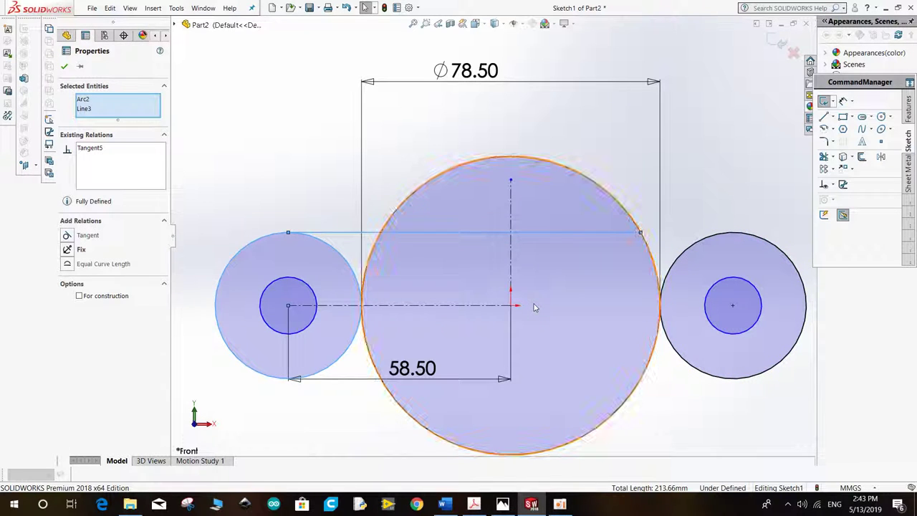
{"action": "key", "text": "ctrl+x"}
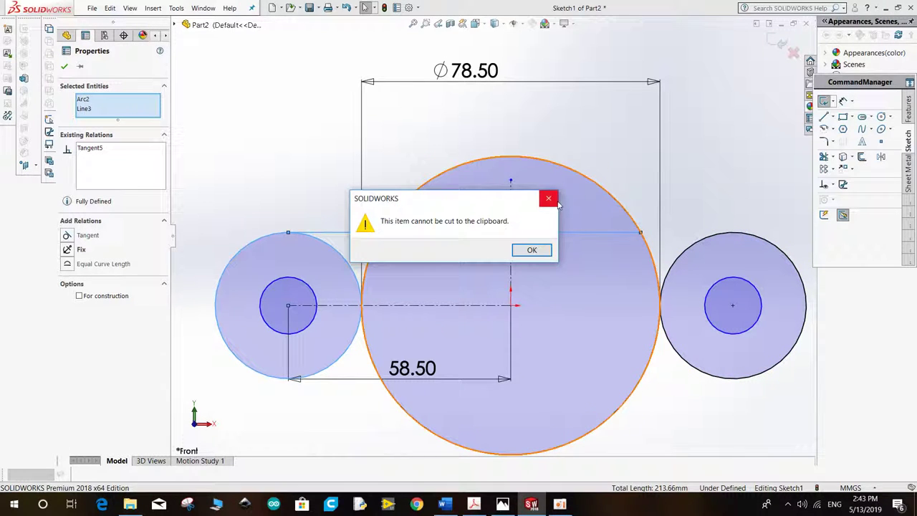
{"action": "left_click", "coordinate": [549, 197]}
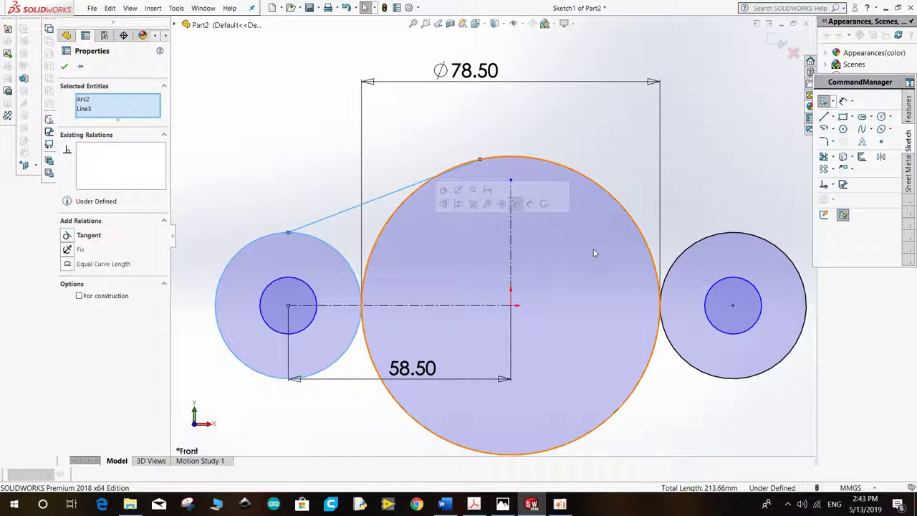
Step: Apply a tangent relation to the line, then undo back to the circles without the line
{"action": "left_click", "coordinate": [477, 189]}
{"action": "left_click", "coordinate": [292, 156]}
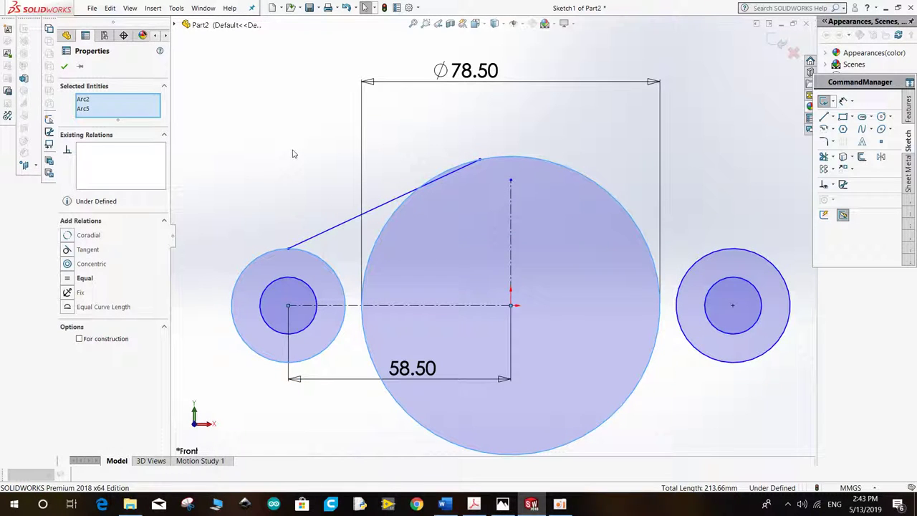
{"action": "key", "text": "ctrl+z"}
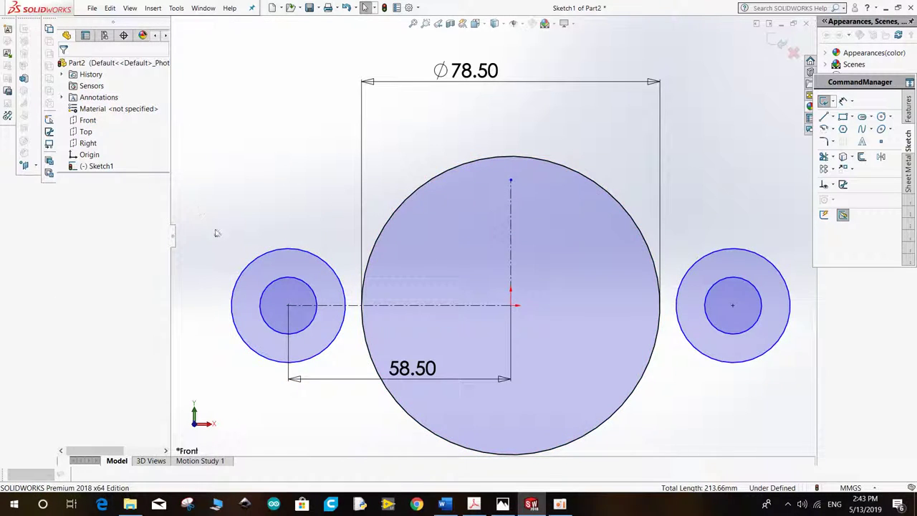
{"action": "key", "text": "f"}
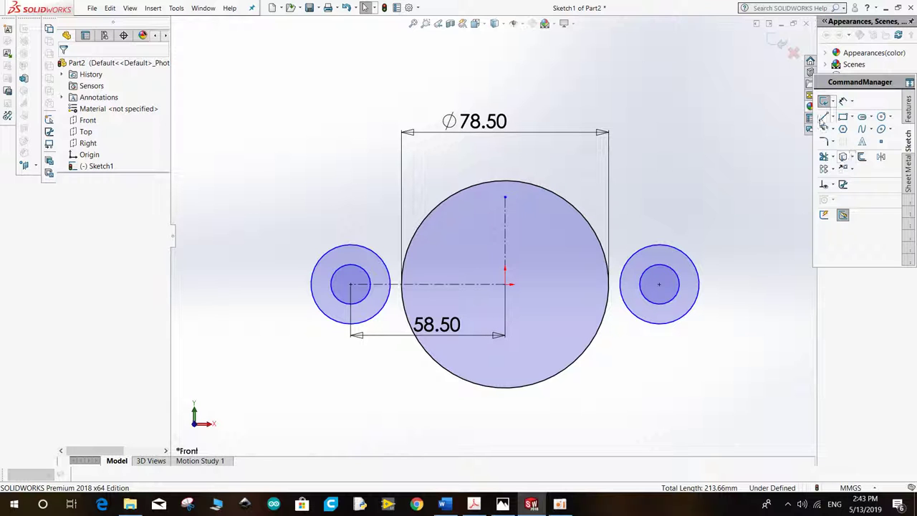
Step: Redraw a line from the left outer circle to the top of the large circle
{"action": "left_click", "coordinate": [824, 116]}
{"action": "scroll", "coordinate": [366, 244], "scroll_direction": "up", "scroll_amount": 2}
{"action": "scroll", "coordinate": [365, 242], "scroll_direction": "up", "scroll_amount": 1}
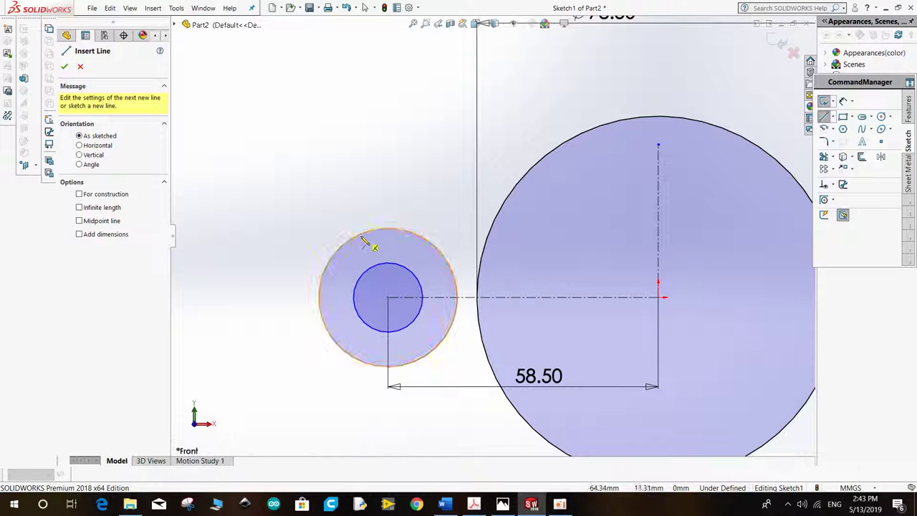
{"action": "left_click", "coordinate": [351, 250]}
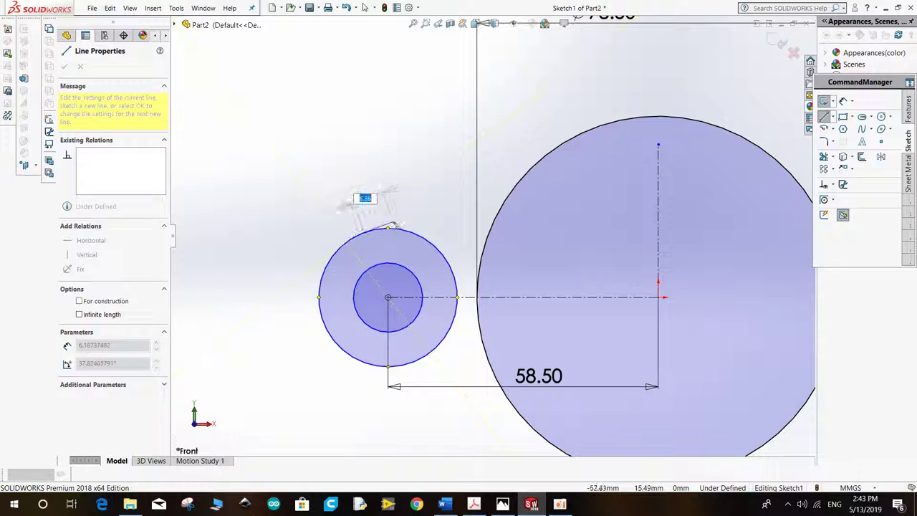
{"action": "left_click", "coordinate": [586, 136]}
{"action": "right_click", "coordinate": [591, 130]}
{"action": "left_click", "coordinate": [609, 131]}
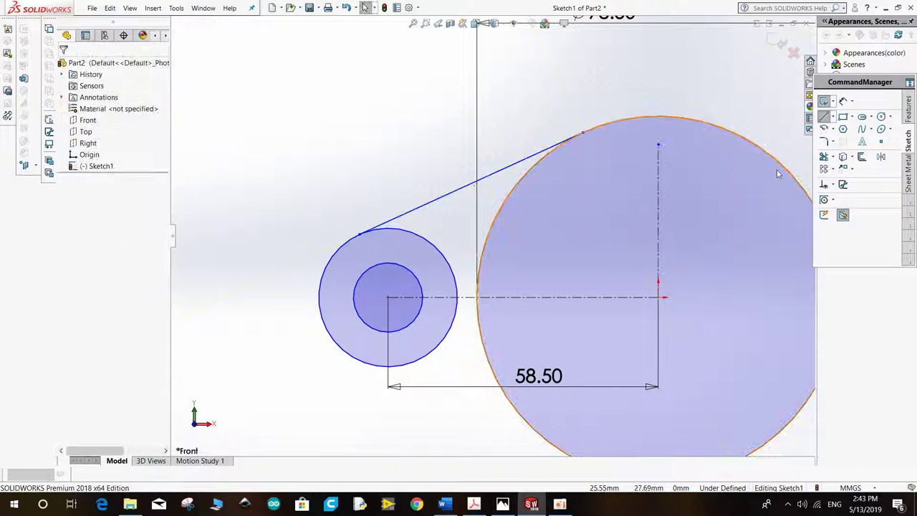
Step: Make the line tangent to both the large circle and the left outer circle
{"action": "left_click", "coordinate": [850, 168]}
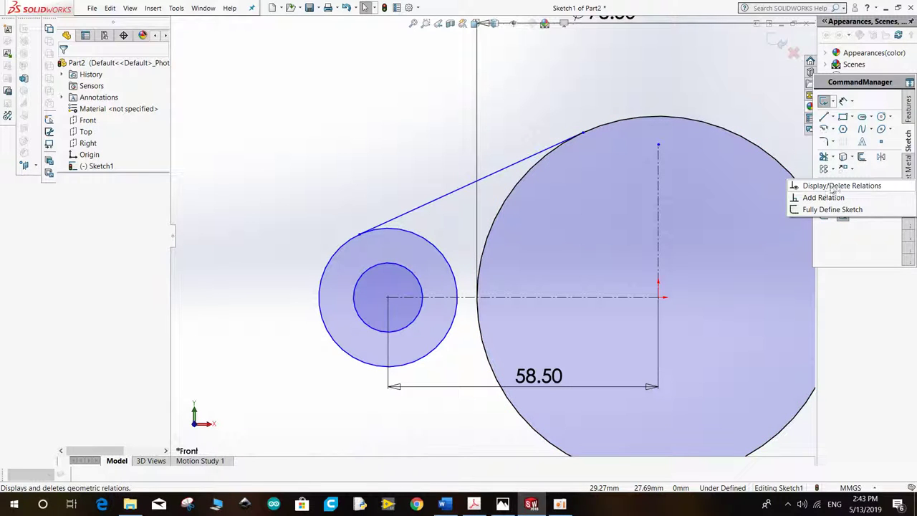
{"action": "left_click", "coordinate": [823, 197]}
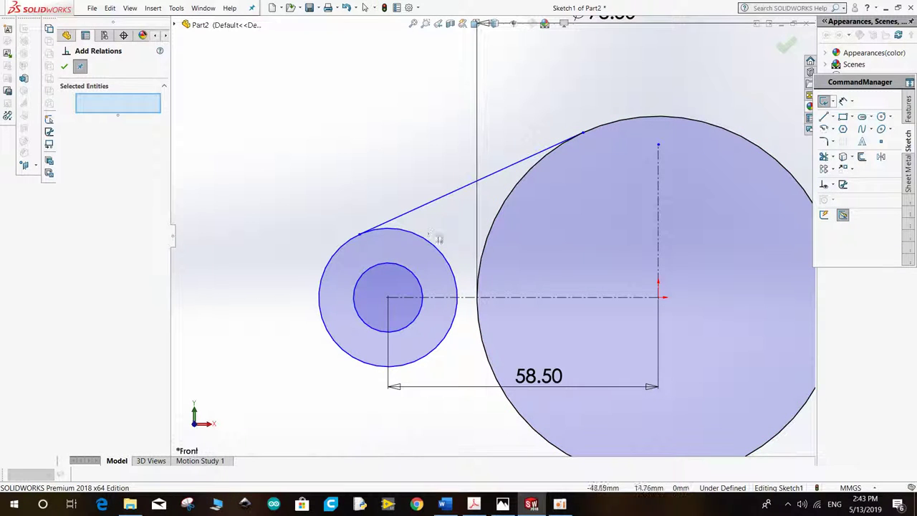
{"action": "left_click", "coordinate": [526, 172]}
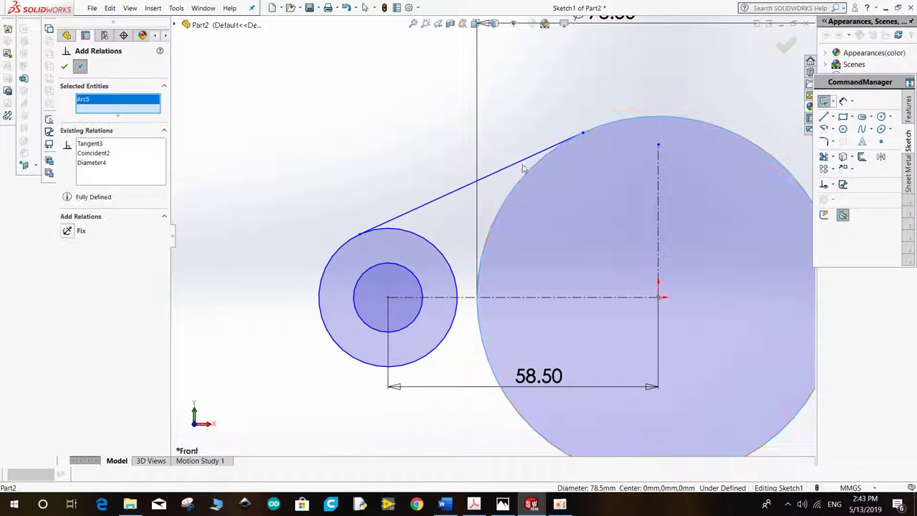
{"action": "left_click", "coordinate": [522, 160]}
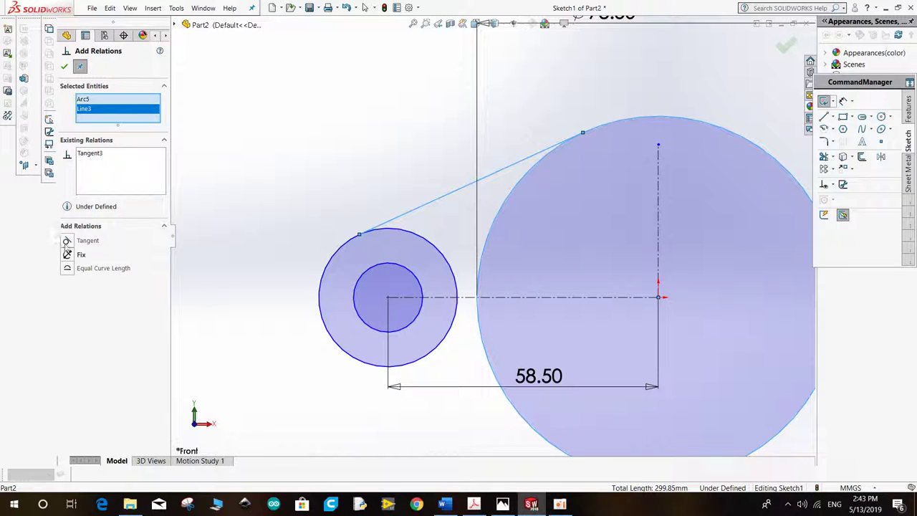
{"action": "left_click", "coordinate": [395, 228]}
{"action": "left_click", "coordinate": [395, 223]}
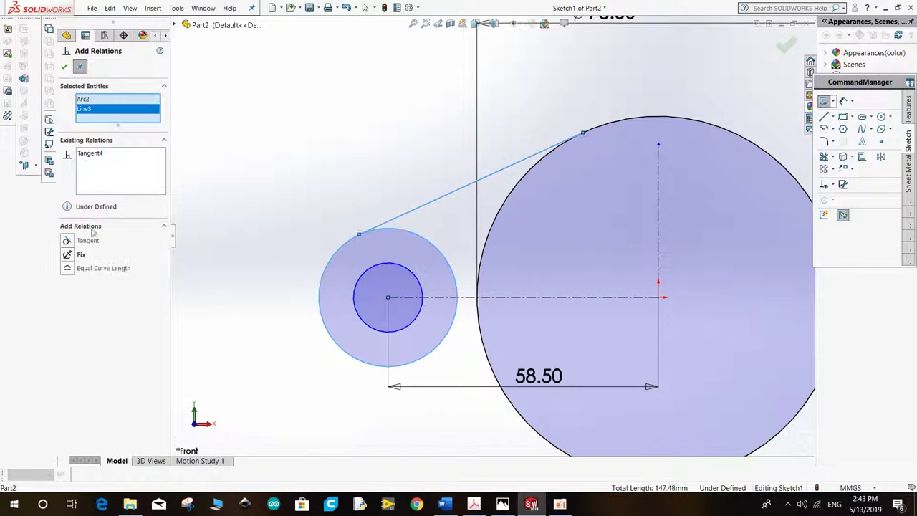
{"action": "left_click", "coordinate": [63, 64]}
{"action": "key", "text": "f"}
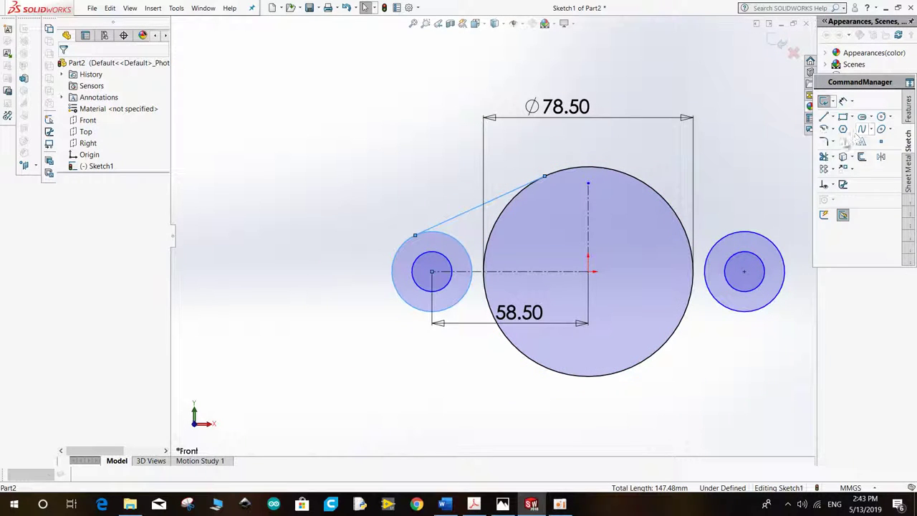
Step: Delete the stray small circle from the sketch
{"action": "left_click", "coordinate": [880, 157]}
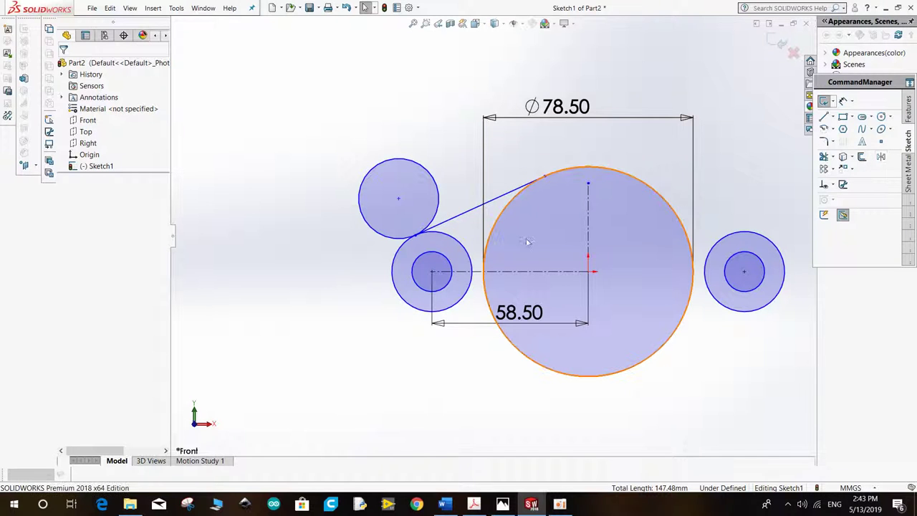
{"action": "left_click", "coordinate": [438, 195]}
{"action": "key", "text": "Delete"}
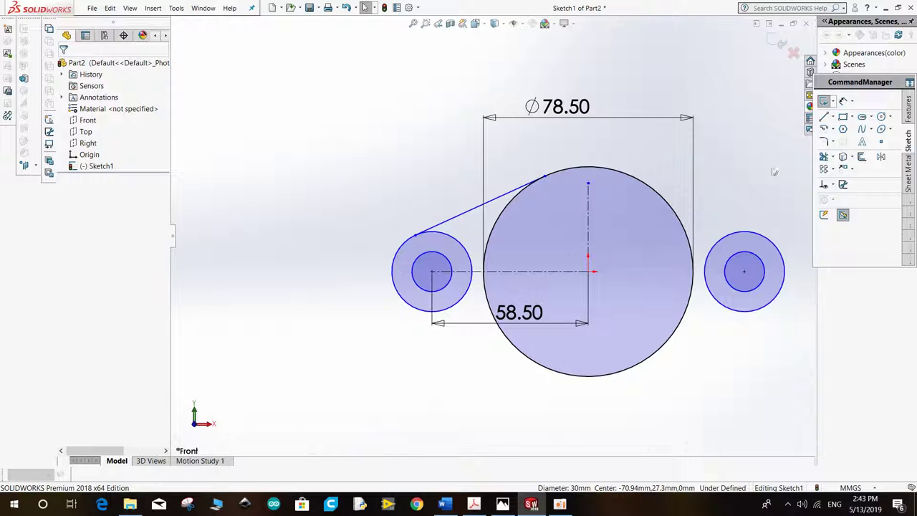
{"action": "left_click", "coordinate": [880, 157]}
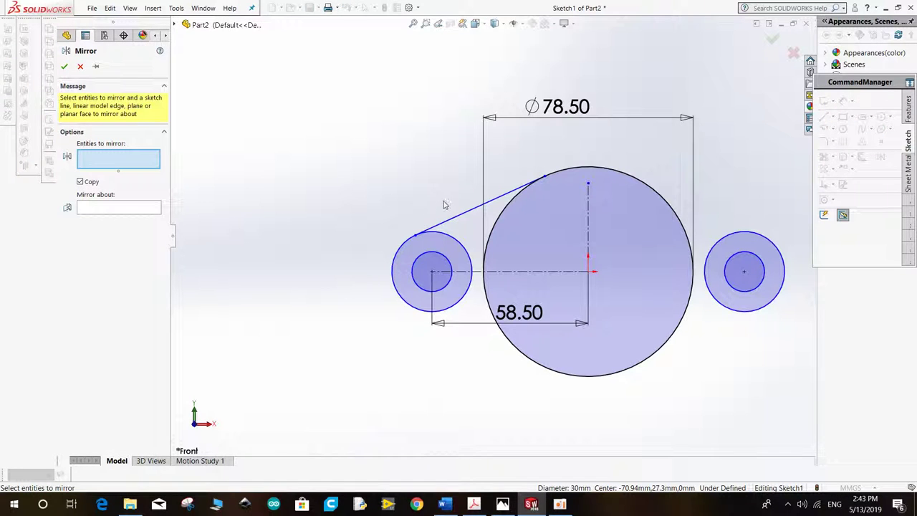
Step: Mirror the upper tangent line about the vertical centerline to the right side
{"action": "left_click", "coordinate": [459, 225]}
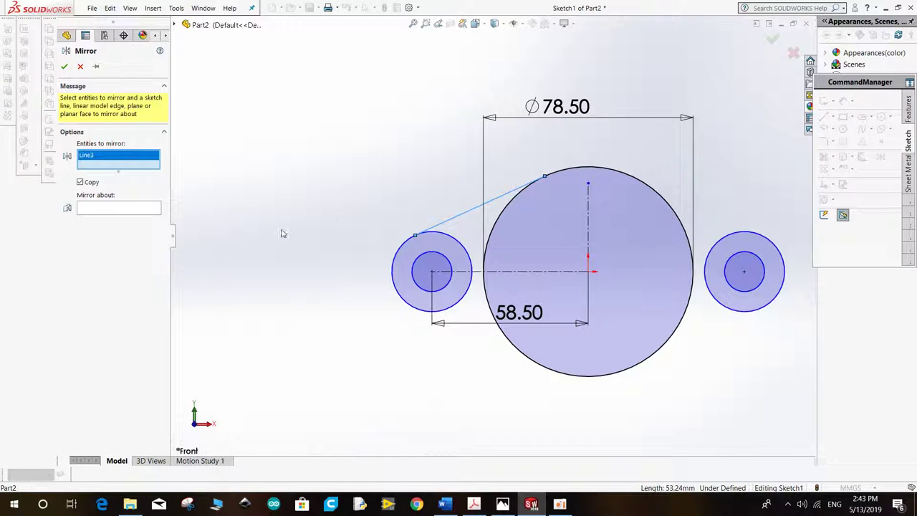
{"action": "left_click", "coordinate": [144, 209]}
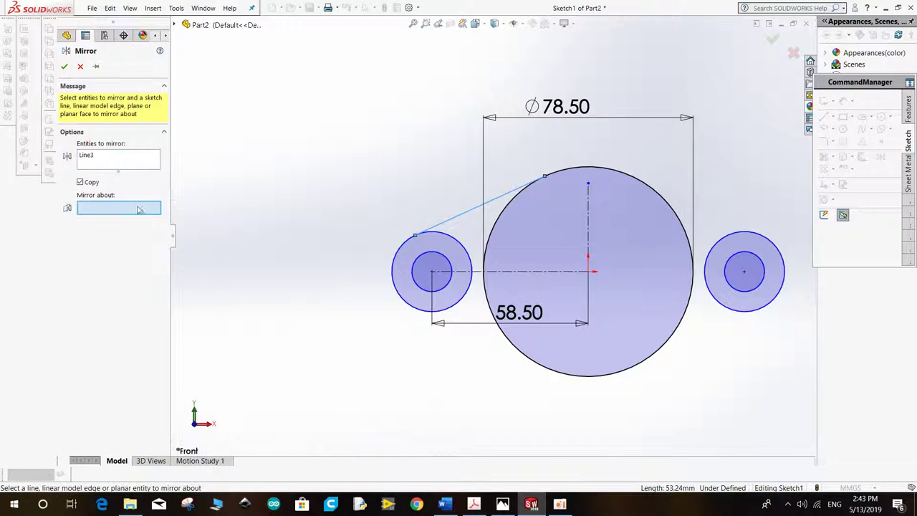
{"action": "left_click", "coordinate": [588, 206]}
{"action": "left_click", "coordinate": [63, 67]}
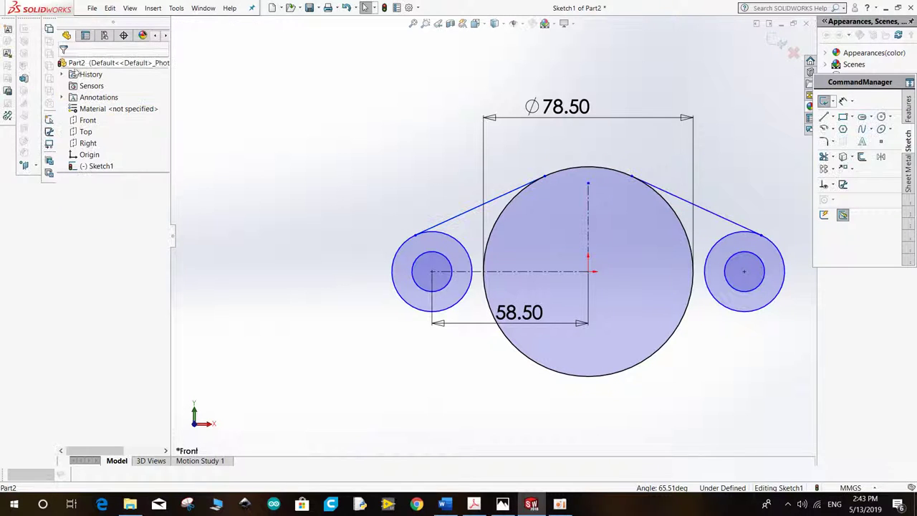
Step: Mirror both upper tangent lines about the horizontal centerline and compare with the reference
{"action": "left_click", "coordinate": [882, 157]}
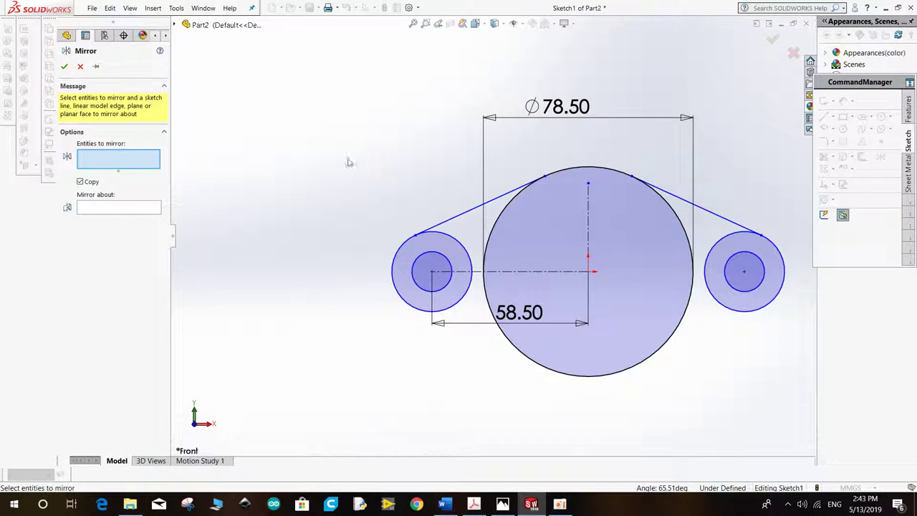
{"action": "left_click", "coordinate": [513, 191]}
{"action": "left_click", "coordinate": [688, 199]}
{"action": "left_click", "coordinate": [129, 220]}
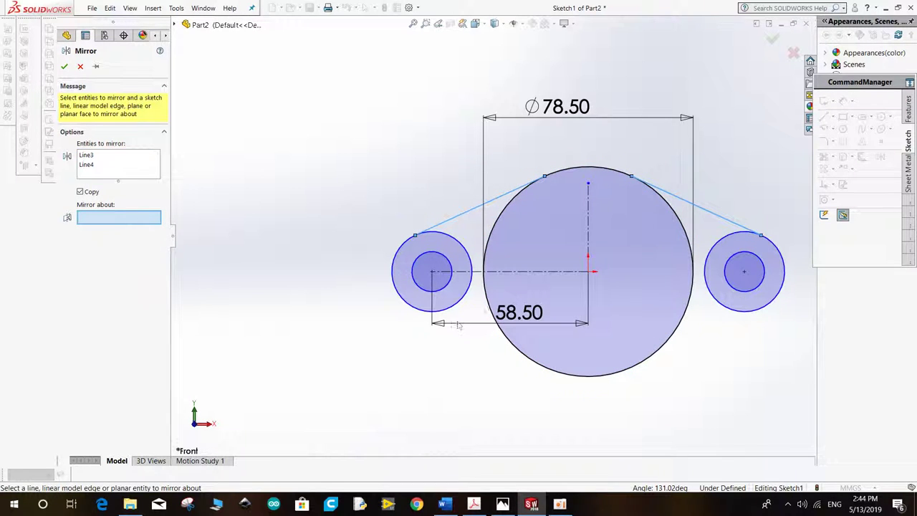
{"action": "left_click", "coordinate": [523, 274]}
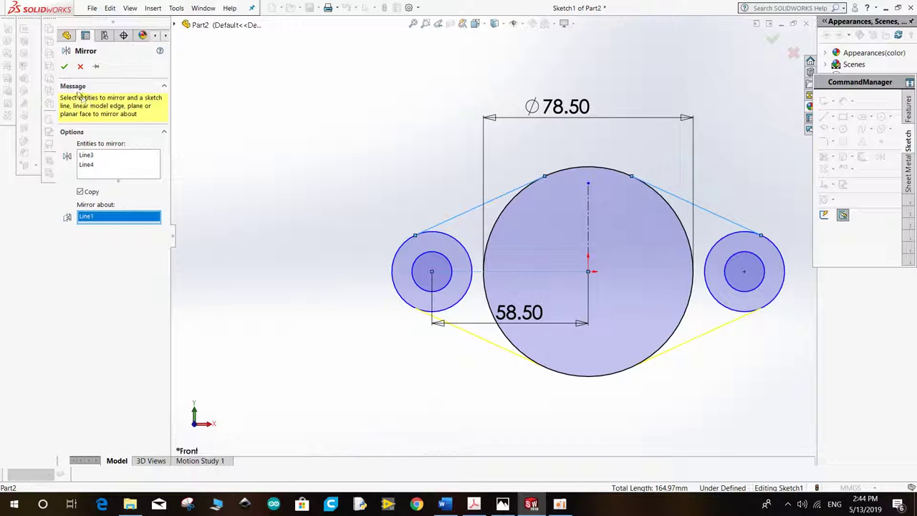
{"action": "left_click", "coordinate": [63, 66]}
{"action": "scroll", "coordinate": [434, 323], "scroll_direction": "up", "scroll_amount": 2}
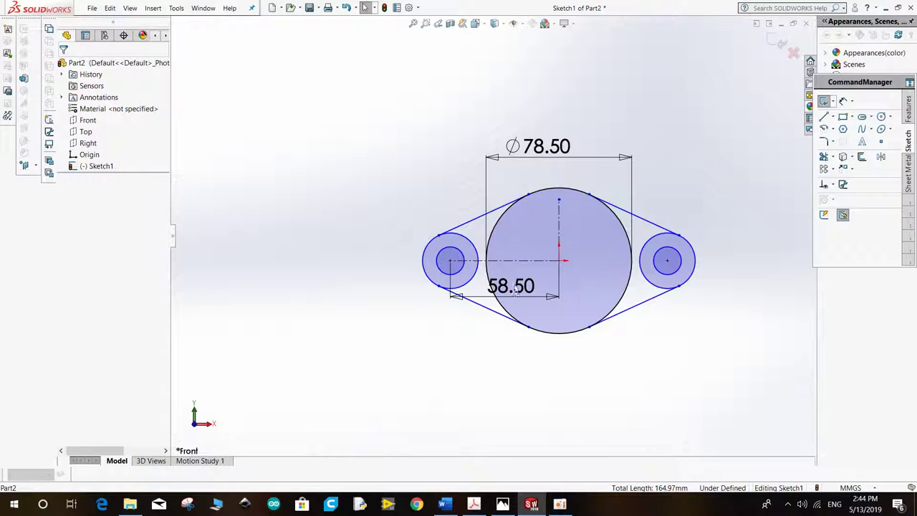
{"action": "scroll", "coordinate": [612, 266], "scroll_direction": "down", "scroll_amount": 2}
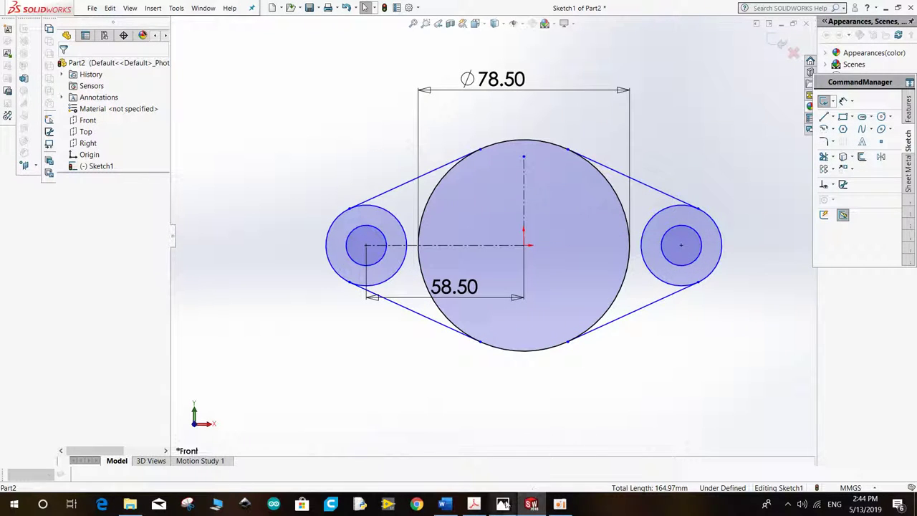
{"action": "left_click", "coordinate": [502, 504]}
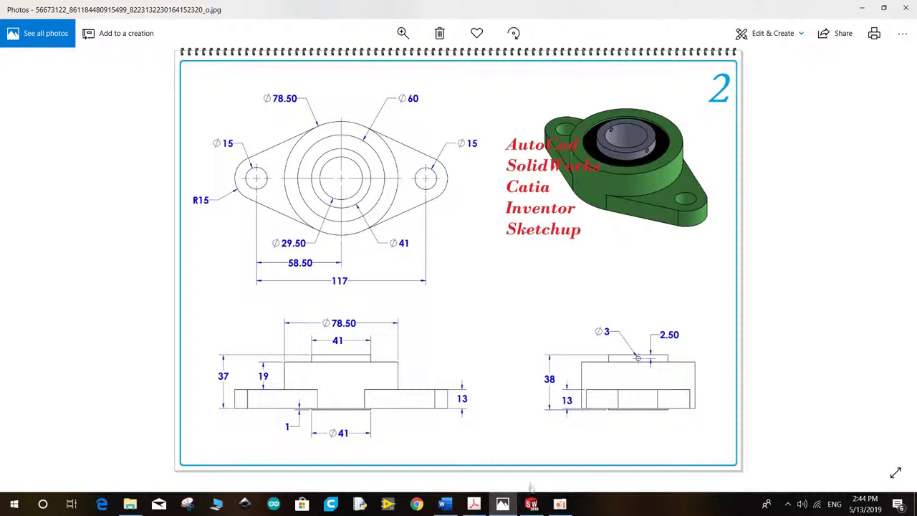
{"action": "left_click", "coordinate": [531, 504]}
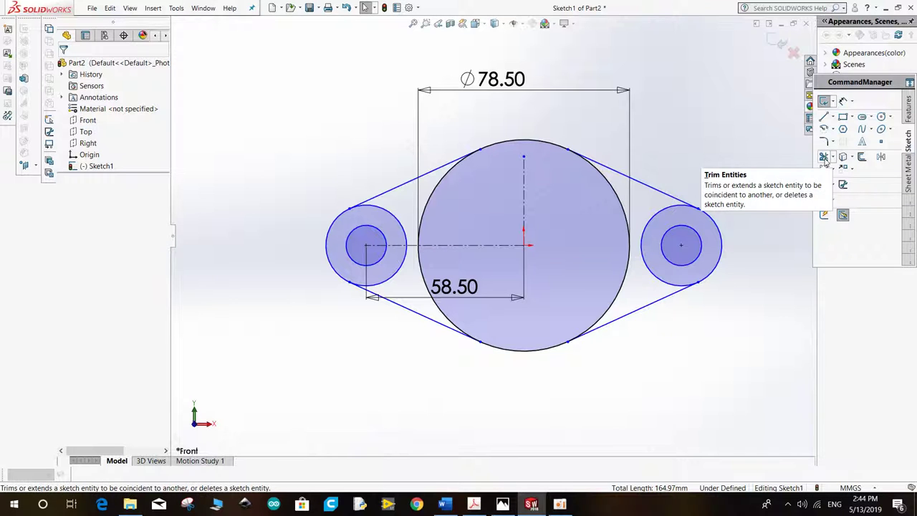
Step: Power-trim the inner arcs of the left and right outer circles
{"action": "left_click", "coordinate": [824, 158]}
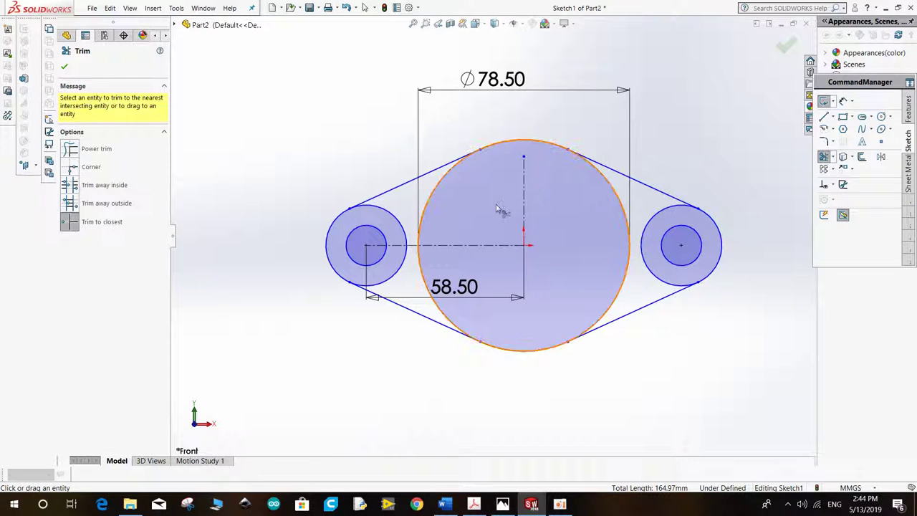
{"action": "left_click", "coordinate": [404, 227]}
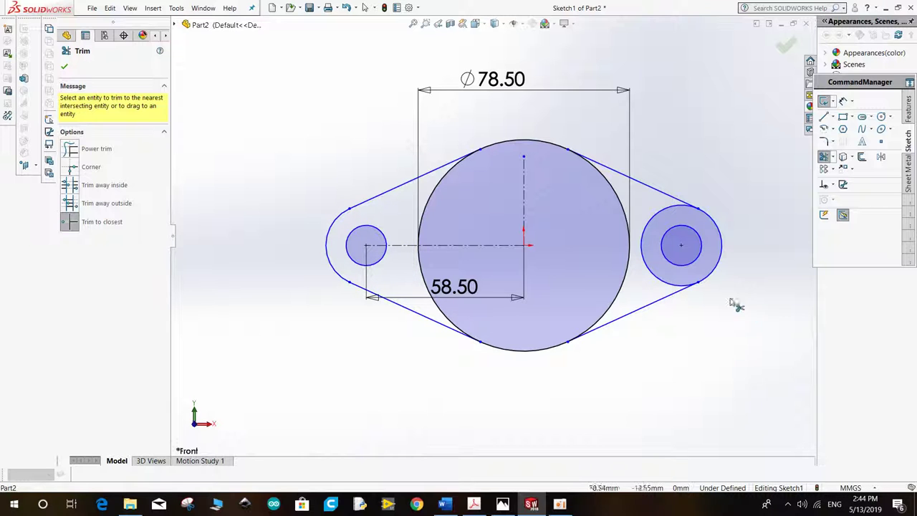
{"action": "left_click", "coordinate": [644, 262]}
Step: End trimming and pick both flange lobe regions for a boss extrusion
{"action": "right_click", "coordinate": [222, 105]}
{"action": "left_click", "coordinate": [244, 131]}
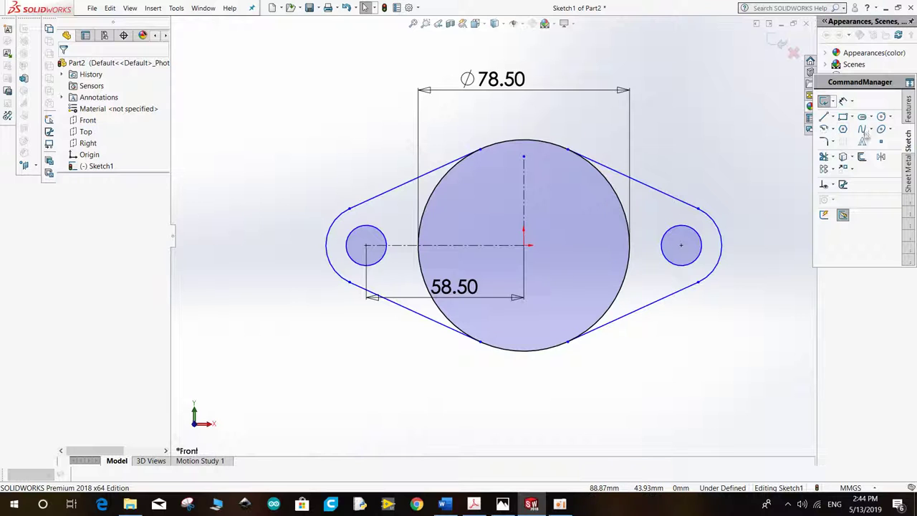
{"action": "left_click", "coordinate": [908, 109]}
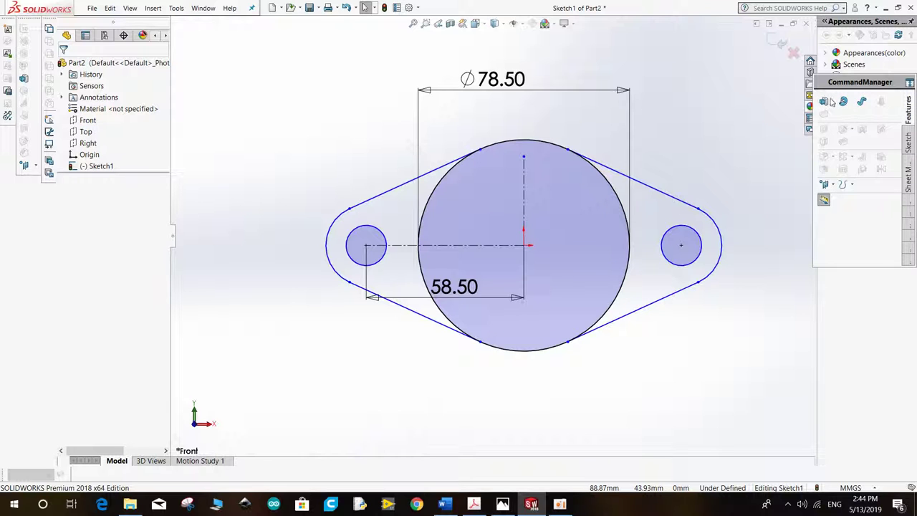
{"action": "left_click", "coordinate": [832, 101]}
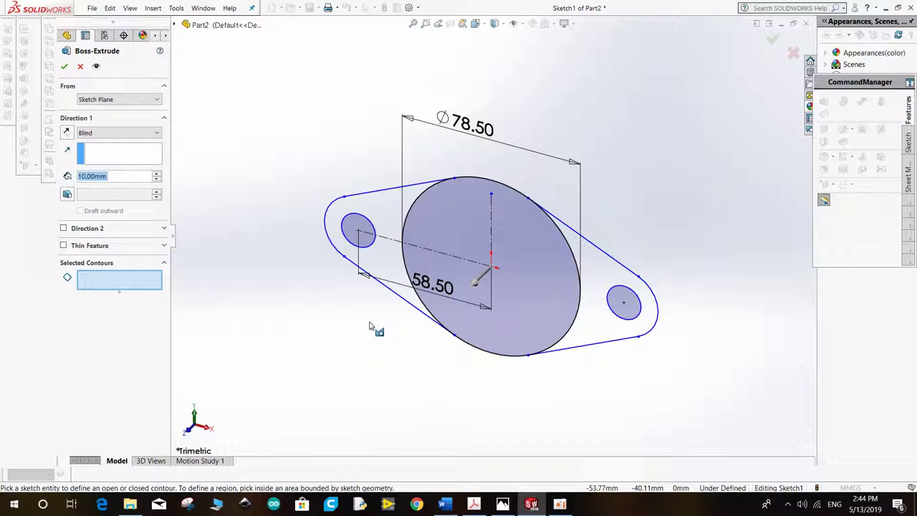
{"action": "left_click", "coordinate": [374, 260]}
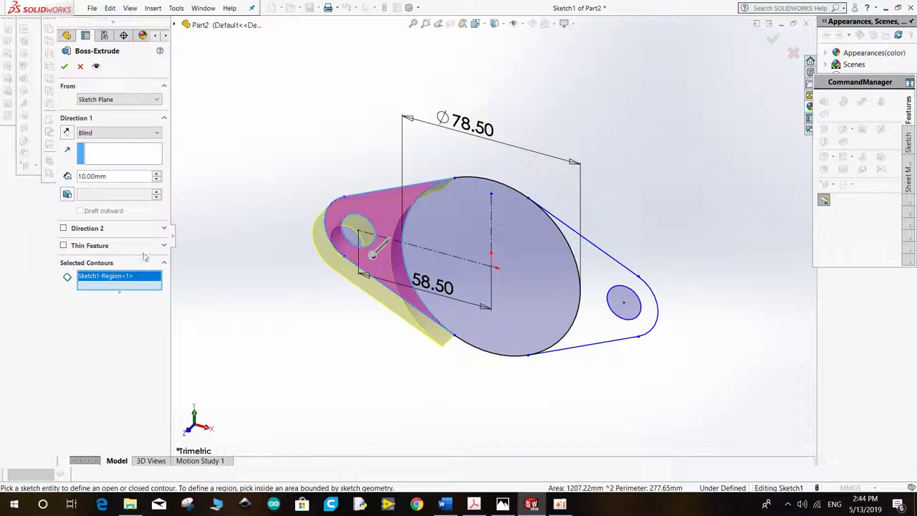
{"action": "left_click", "coordinate": [593, 335]}
{"action": "mouse_move", "coordinate": [359, 348]}
{"action": "middle_mouse_down"}
{"action": "mouse_move", "coordinate": [332, 288]}
{"action": "mouse_move", "coordinate": [306, 340]}
{"action": "mouse_move", "coordinate": [328, 352]}
{"action": "middle_mouse_up"}
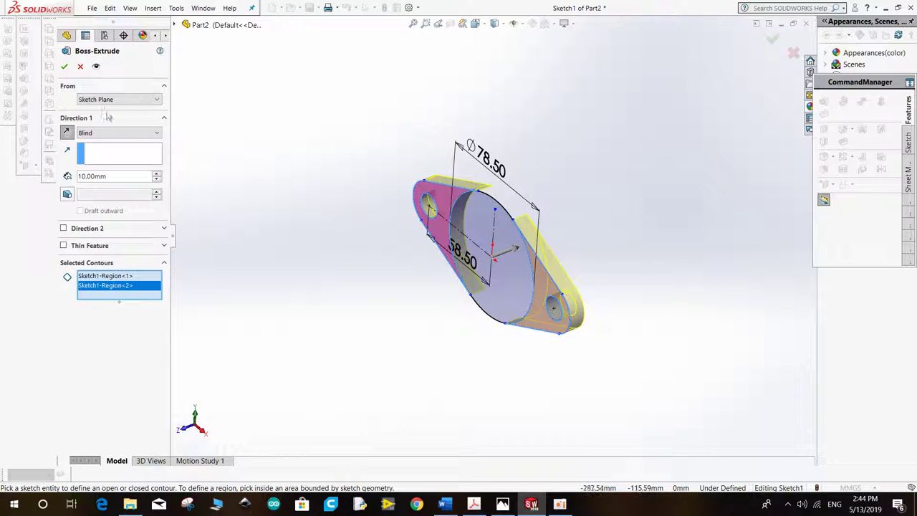
Step: Flip the extrusion direction and extrude the two lobes 13 mm deep
{"action": "left_click", "coordinate": [67, 132]}
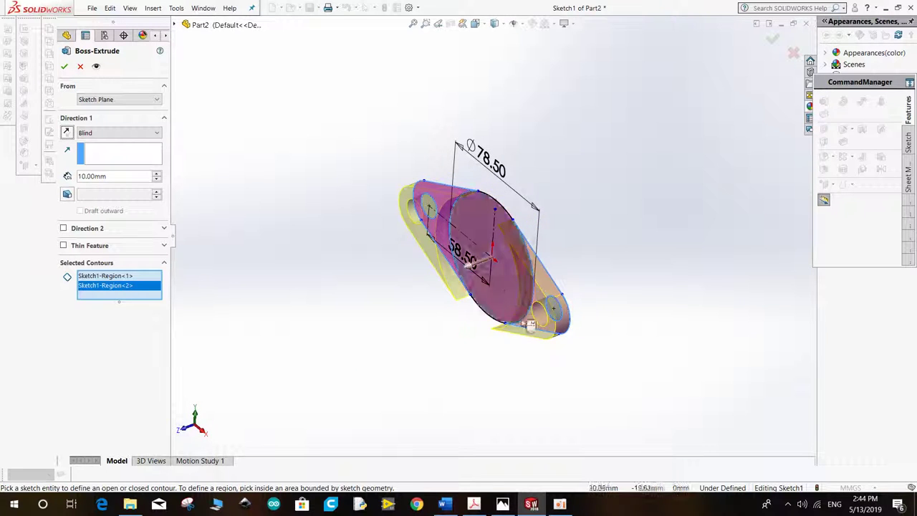
{"action": "key", "text": "ctrl+8"}
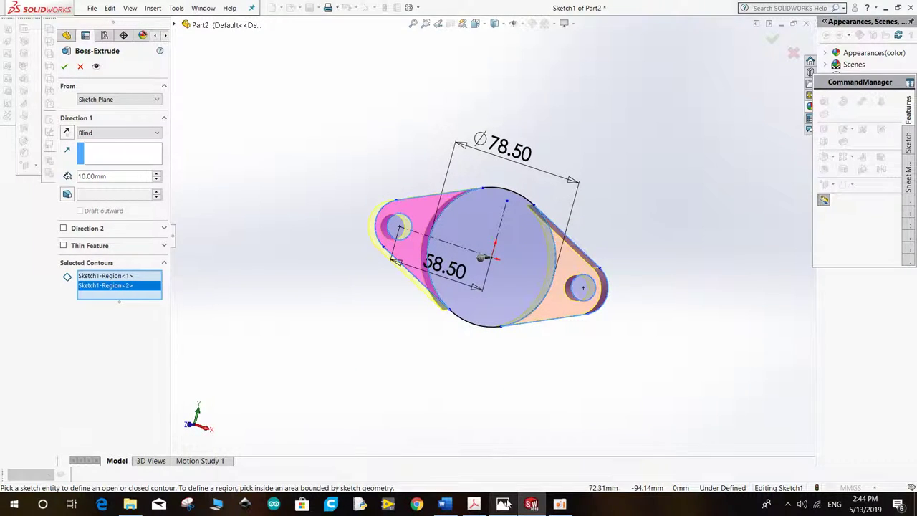
{"action": "left_click", "coordinate": [503, 504]}
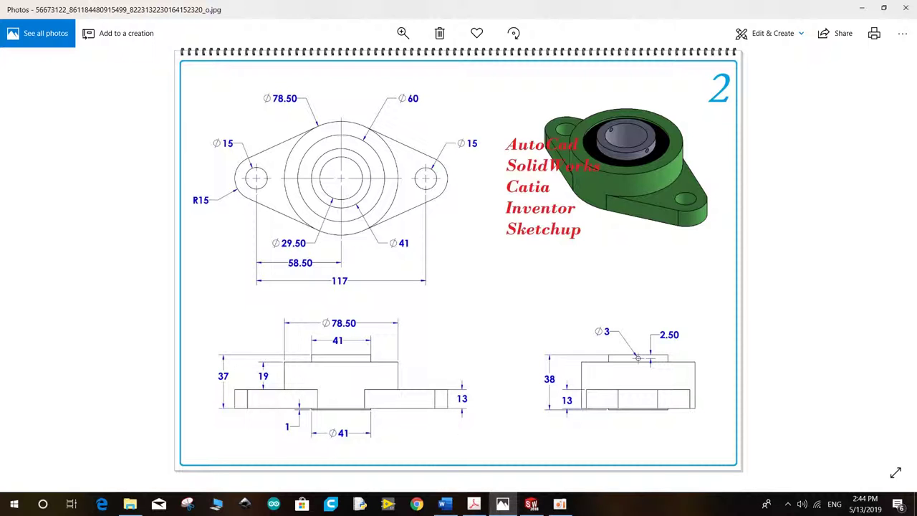
{"action": "left_click", "coordinate": [533, 505]}
{"action": "double_click", "coordinate": [106, 176]}
{"action": "type", "text": "13"}
{"action": "key", "text": "Return"}
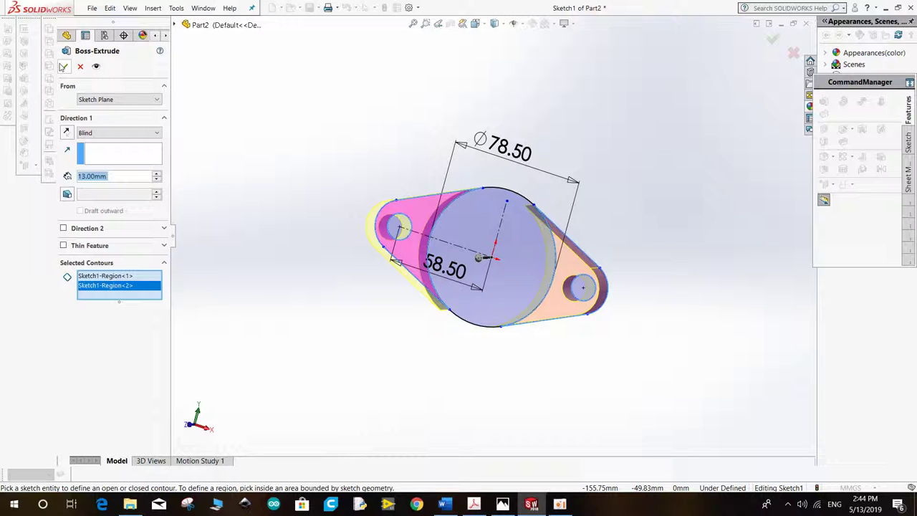
{"action": "left_click", "coordinate": [63, 65]}
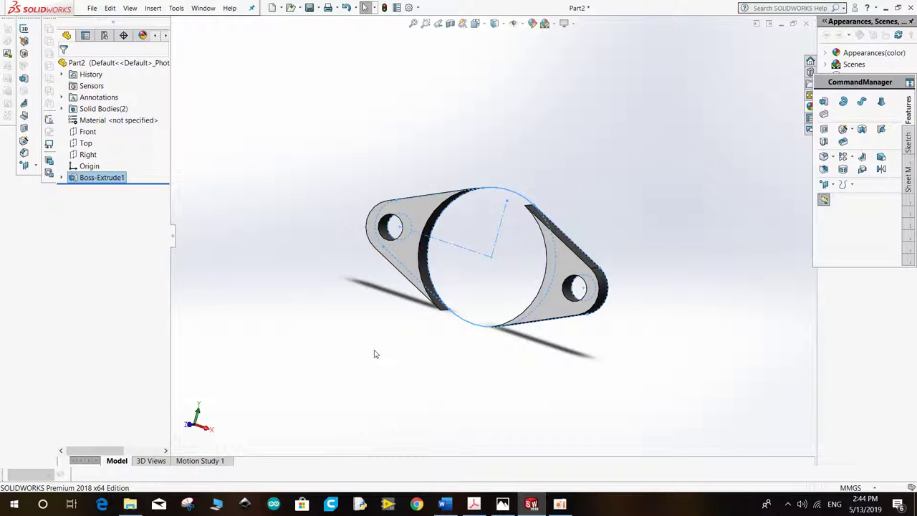
{"action": "middle_click_drag", "start_coordinate": [379, 352], "coordinate": [389, 298]}
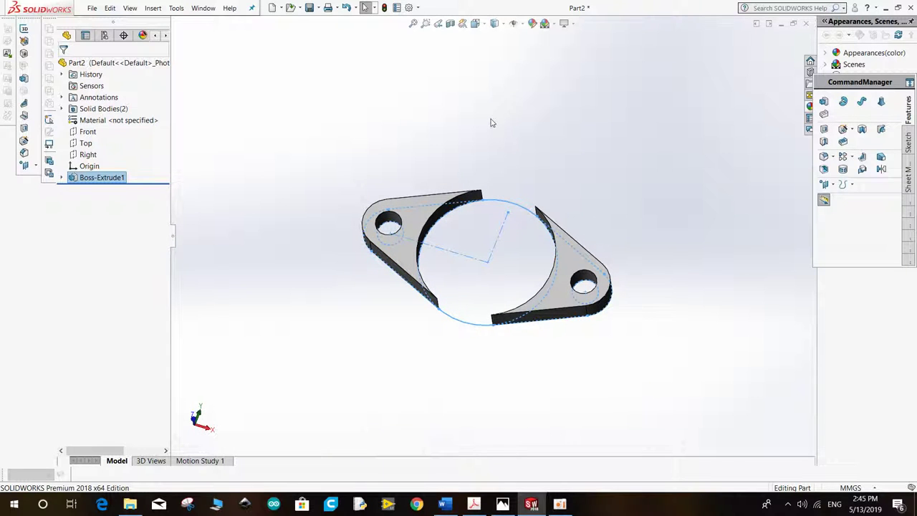
{"action": "left_click", "coordinate": [503, 504]}
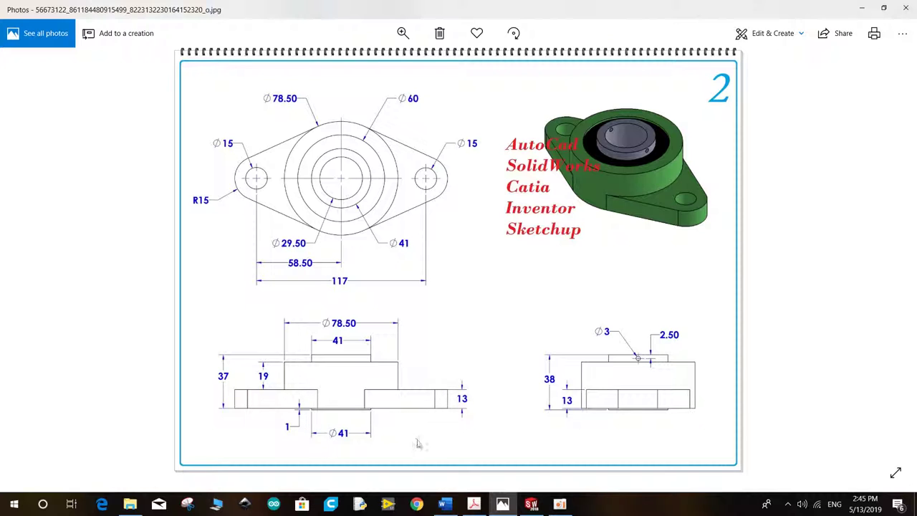
{"action": "left_click", "coordinate": [531, 504]}
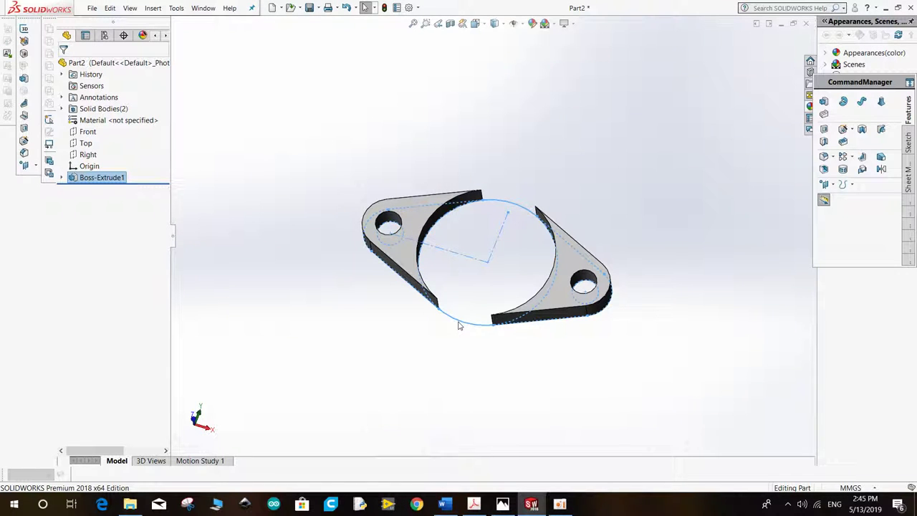
{"action": "left_click", "coordinate": [824, 102]}
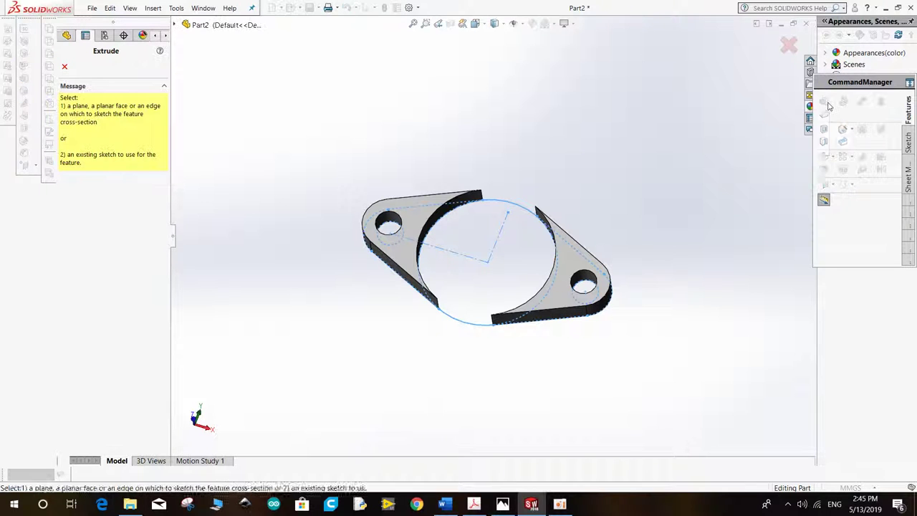
{"action": "left_click", "coordinate": [65, 68]}
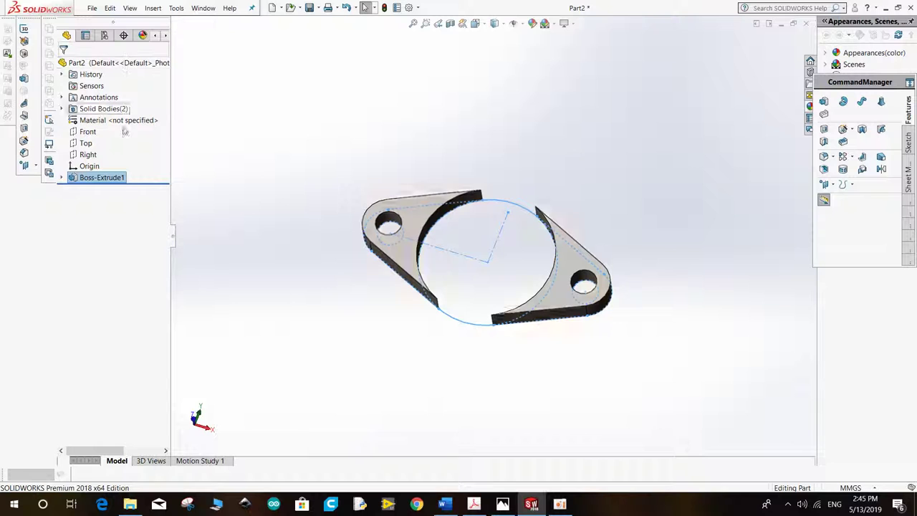
{"action": "left_click", "coordinate": [63, 178]}
{"action": "left_click", "coordinate": [108, 189]}
{"action": "left_click", "coordinate": [108, 170]}
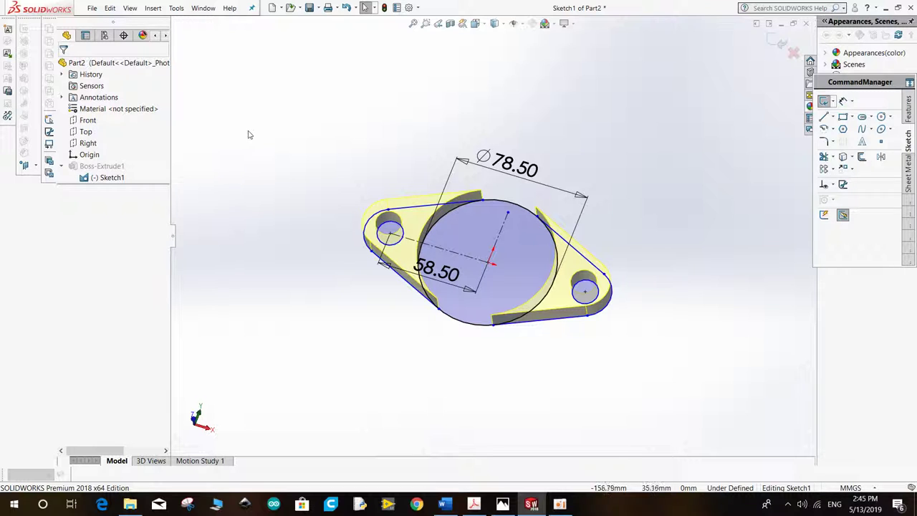
{"action": "left_click", "coordinate": [777, 41]}
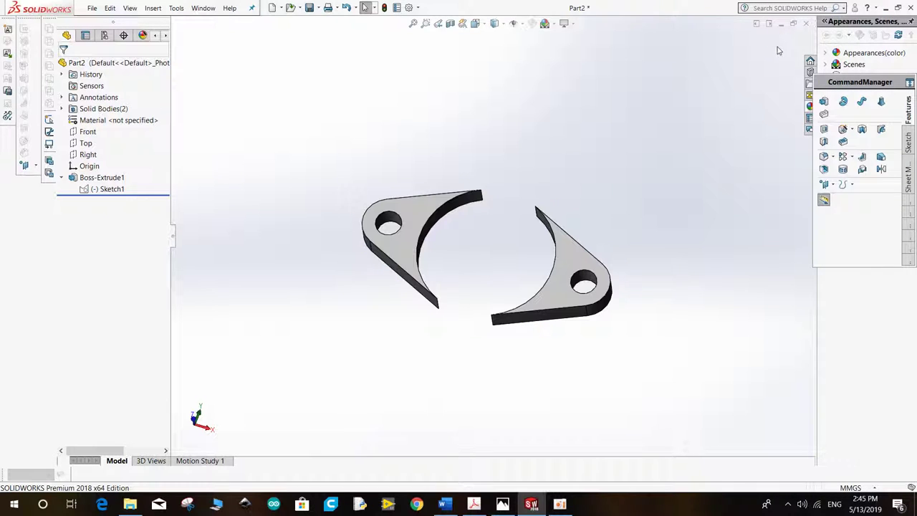
{"action": "left_click", "coordinate": [117, 190]}
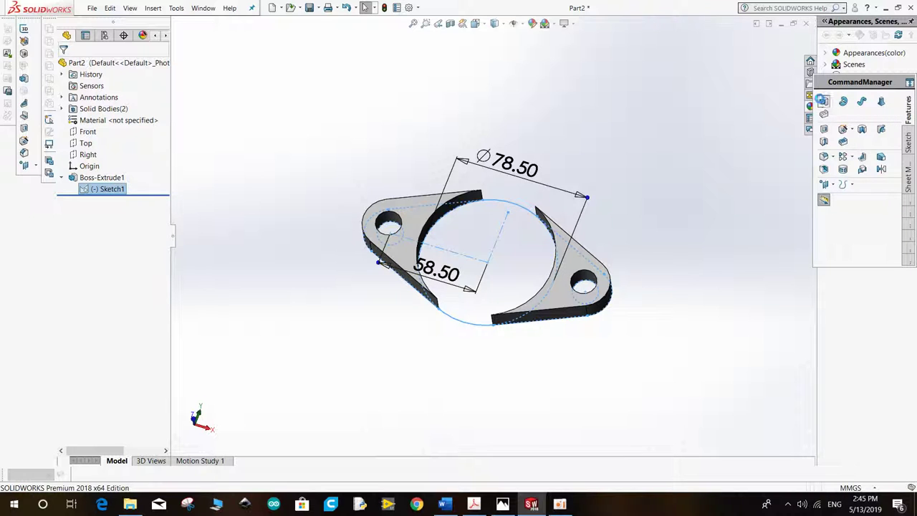
Step: Extrude the central Ø78.50 circle 32 mm as Boss-Extrude2 and compare with the reference drawing
{"action": "left_click", "coordinate": [823, 101]}
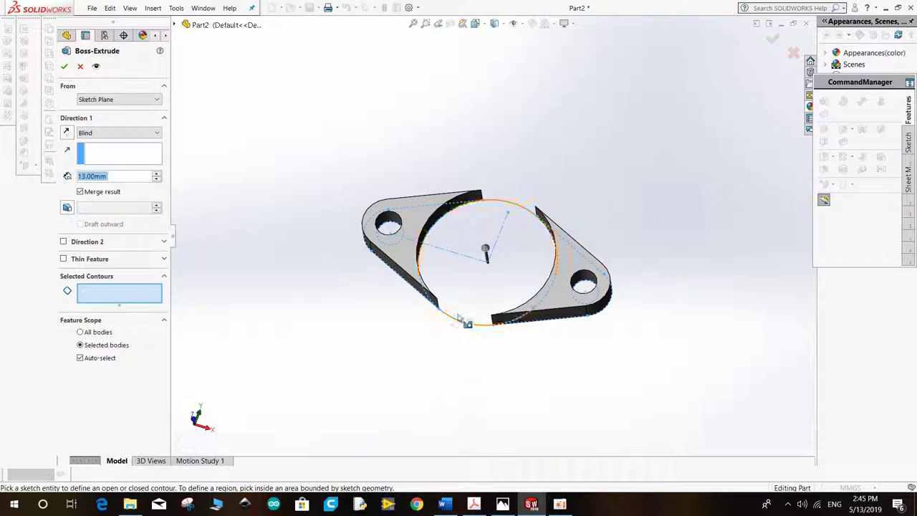
{"action": "left_click", "coordinate": [467, 287]}
{"action": "mouse_move", "coordinate": [341, 411]}
{"action": "middle_mouse_down"}
{"action": "mouse_move", "coordinate": [356, 346]}
{"action": "mouse_move", "coordinate": [352, 362]}
{"action": "middle_mouse_up"}
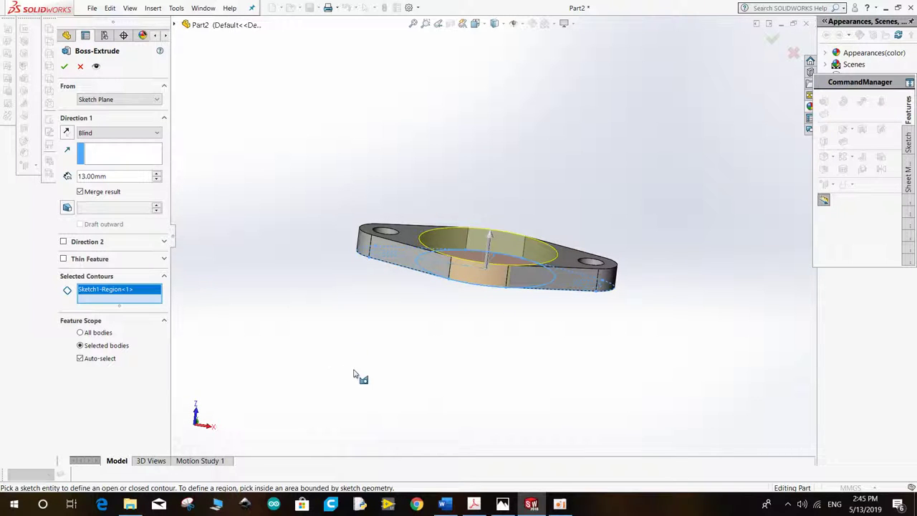
{"action": "type", "text": "32"}
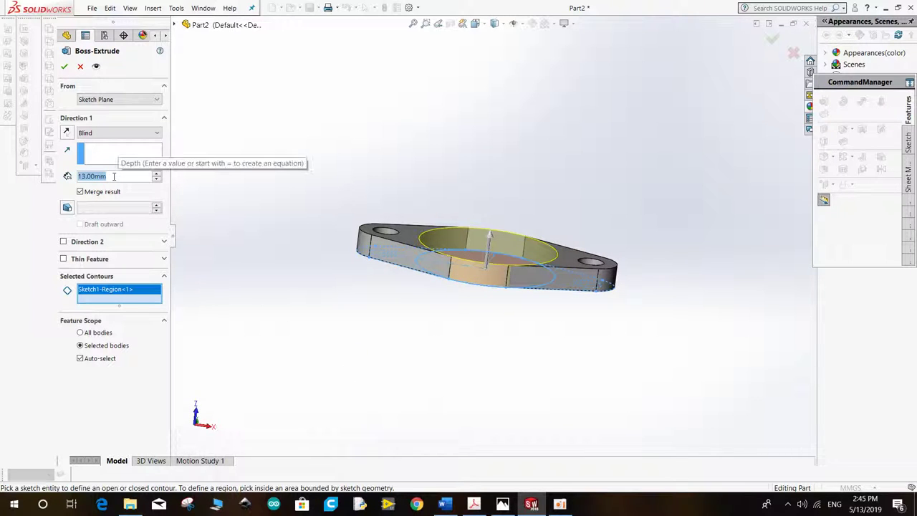
{"action": "key", "text": "Return"}
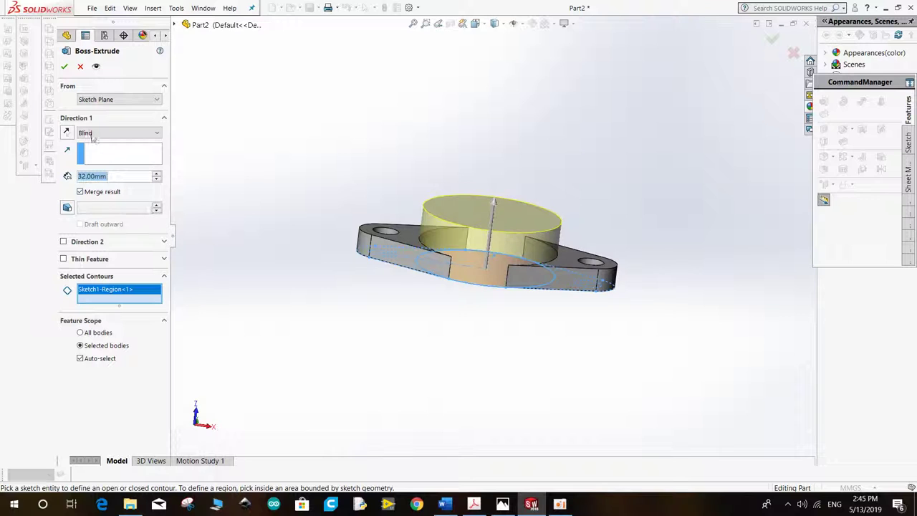
{"action": "left_click", "coordinate": [64, 67]}
{"action": "mouse_move", "coordinate": [301, 176]}
{"action": "middle_mouse_down"}
{"action": "mouse_move", "coordinate": [333, 221]}
{"action": "mouse_move", "coordinate": [361, 318]}
{"action": "mouse_move", "coordinate": [379, 305]}
{"action": "middle_mouse_up"}
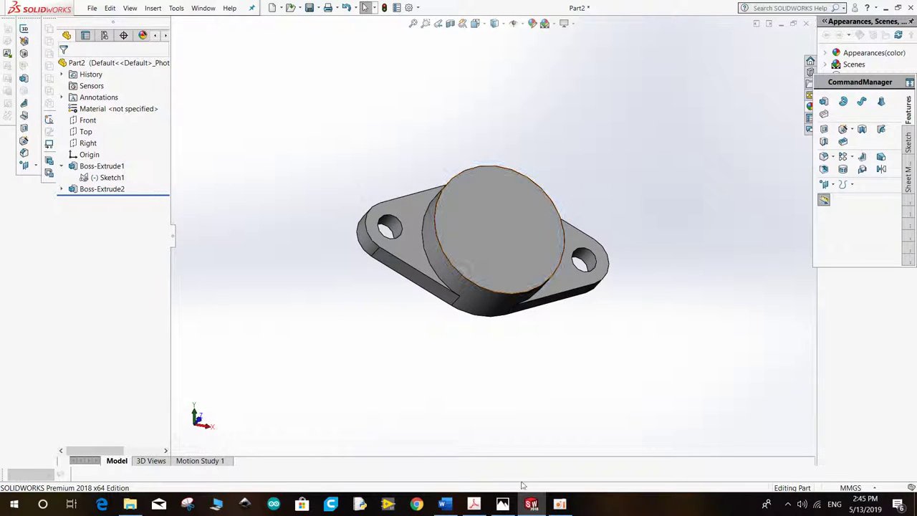
{"action": "left_click", "coordinate": [503, 503]}
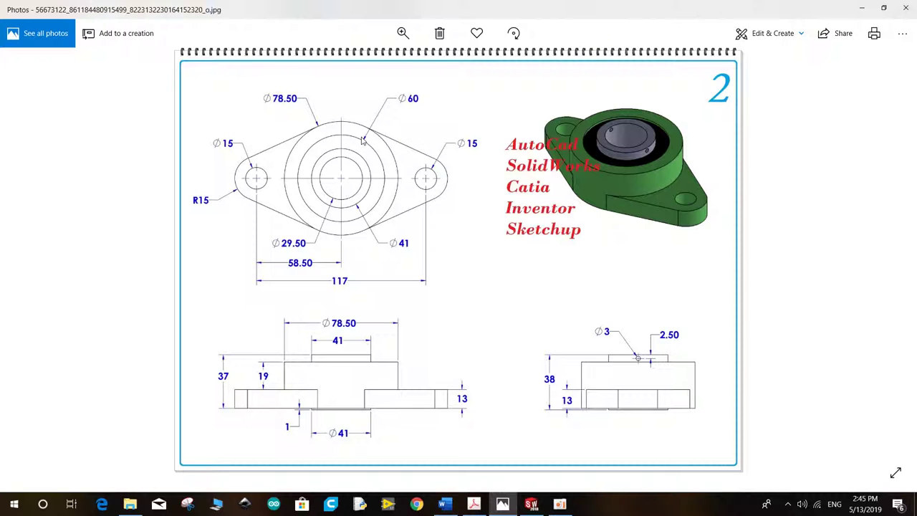
Step: Start a new sketch on the boss's round top face, viewed face-on
{"action": "left_click", "coordinate": [531, 504]}
{"action": "right_click", "coordinate": [500, 233]}
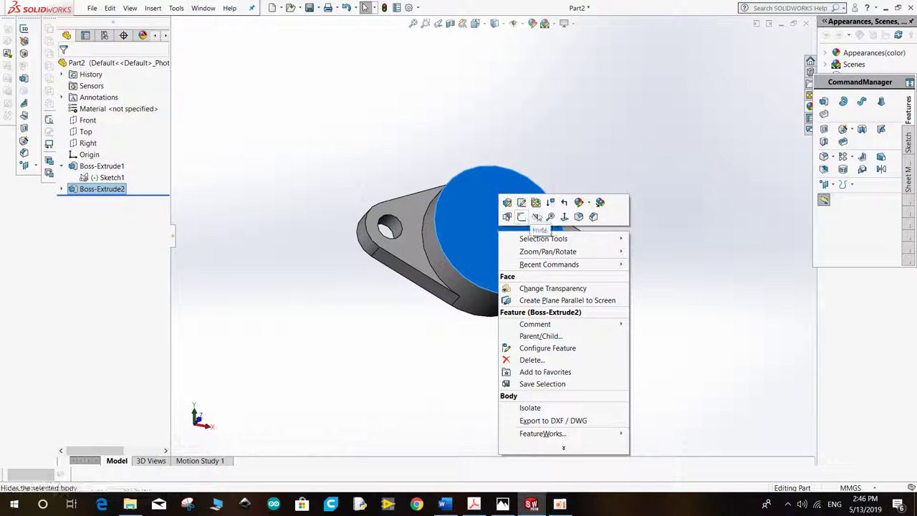
{"action": "left_click", "coordinate": [564, 216]}
{"action": "right_click", "coordinate": [531, 221]}
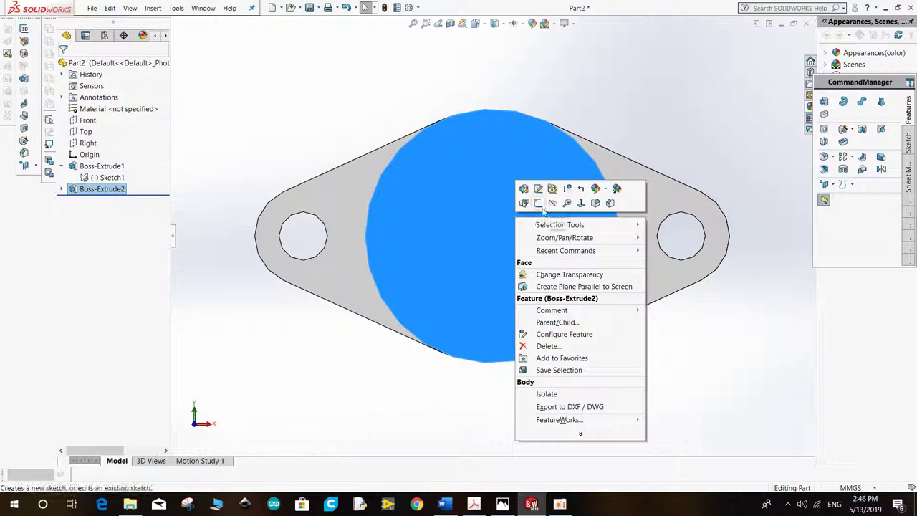
{"action": "left_click", "coordinate": [539, 203]}
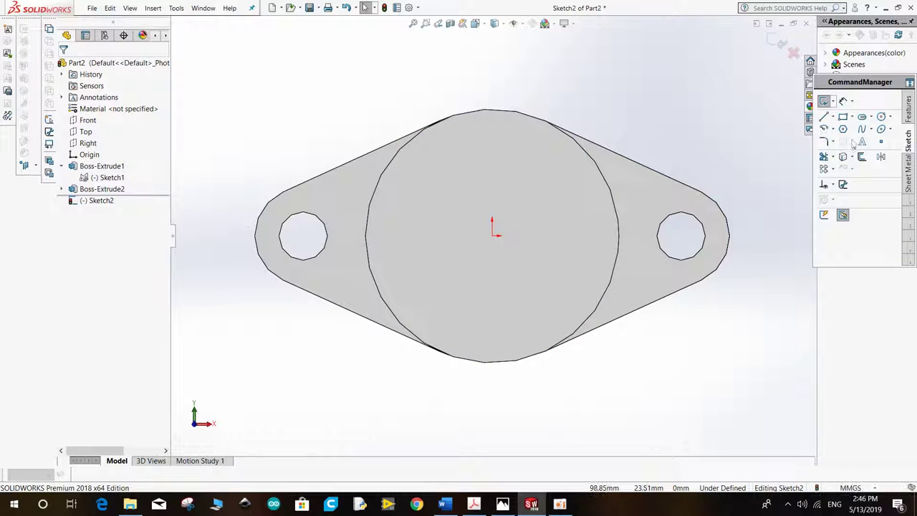
Step: Draw two concentric circles centred on the origin
{"action": "left_click", "coordinate": [881, 117]}
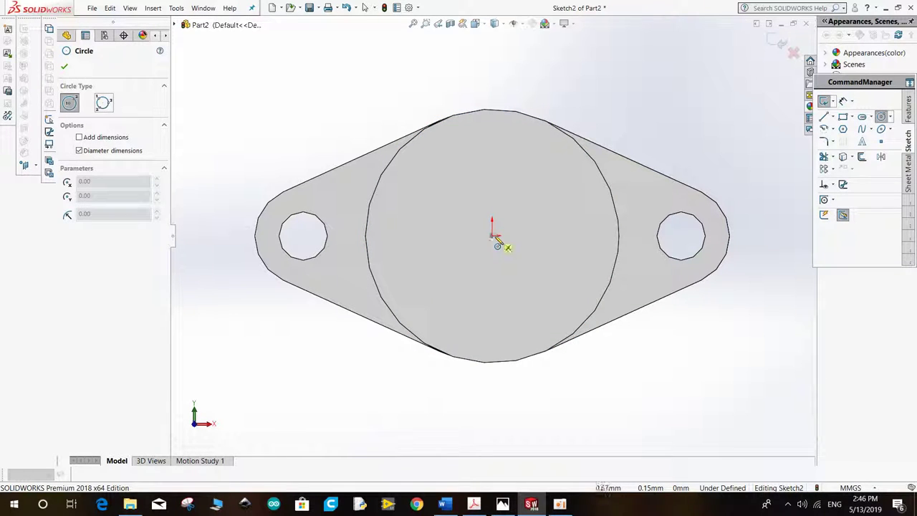
{"action": "left_click", "coordinate": [493, 235]}
{"action": "left_click", "coordinate": [541, 296]}
{"action": "left_click", "coordinate": [493, 235]}
{"action": "left_click", "coordinate": [518, 278]}
{"action": "key", "text": "Escape"}
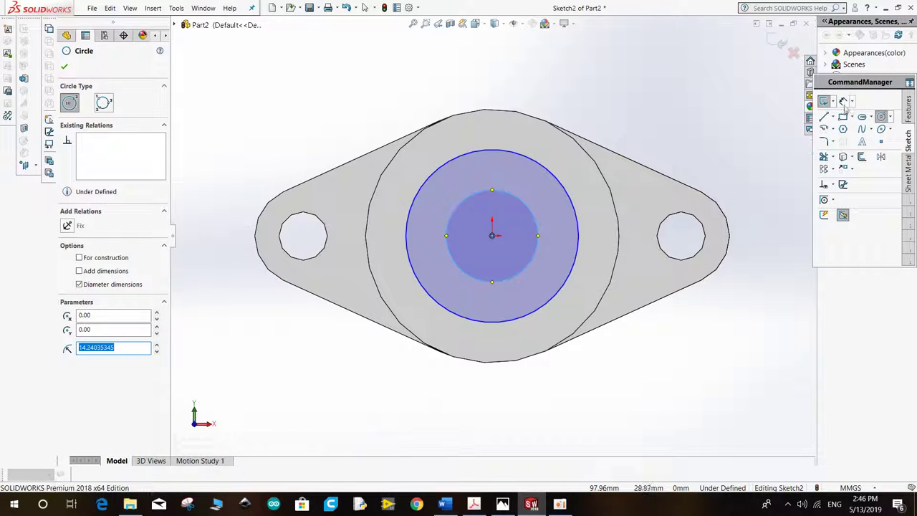
Step: Dimension the outer circle to Ø60
{"action": "left_click", "coordinate": [528, 158]}
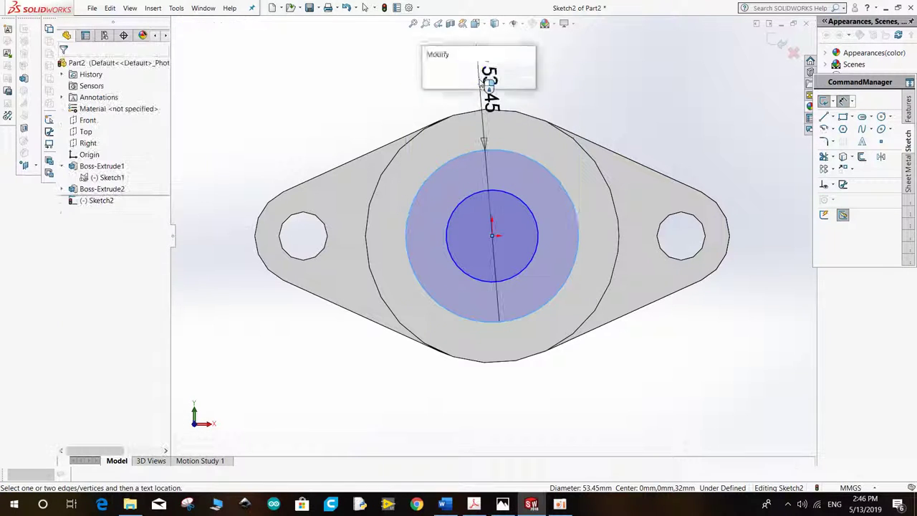
{"action": "left_click", "coordinate": [480, 82]}
{"action": "type", "text": "60"}
{"action": "key", "text": "Return"}
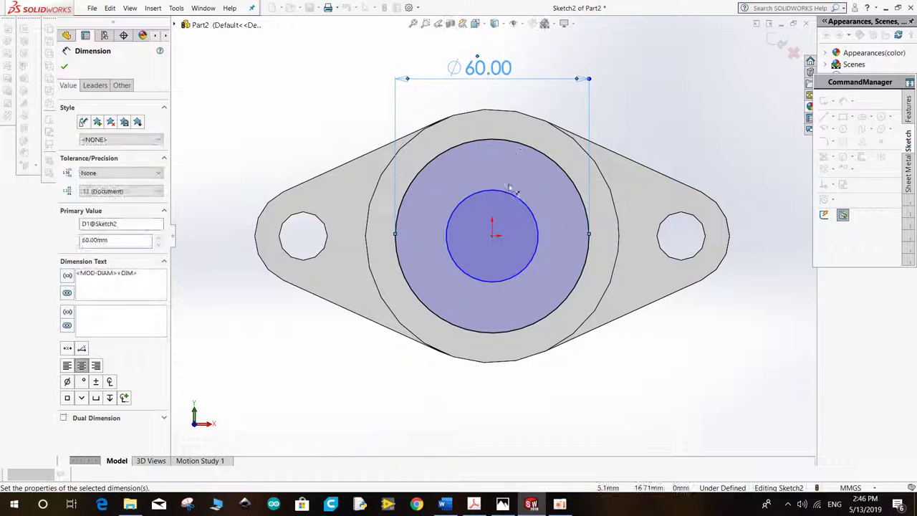
Step: Try a 41 distance between the circles and dismiss the invalid-geometry error
{"action": "left_click", "coordinate": [500, 194]}
{"action": "left_click", "coordinate": [489, 111]}
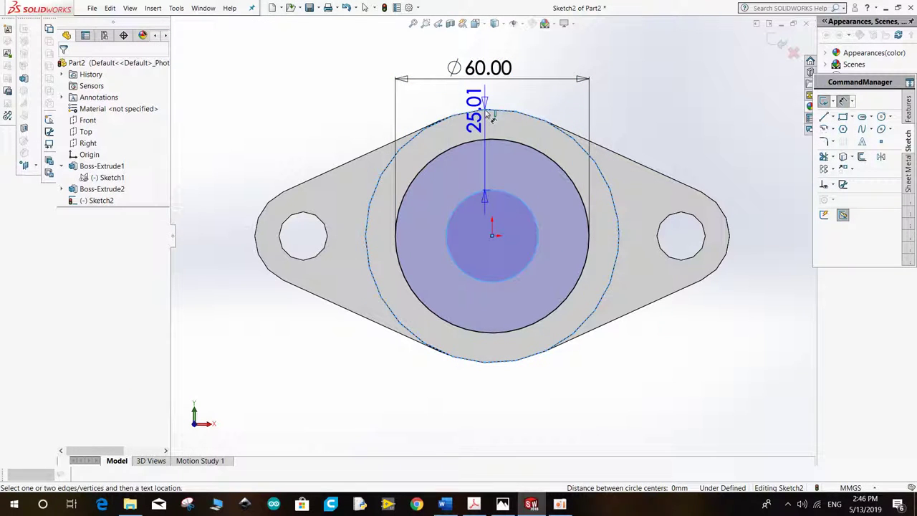
{"action": "left_click", "coordinate": [487, 111]}
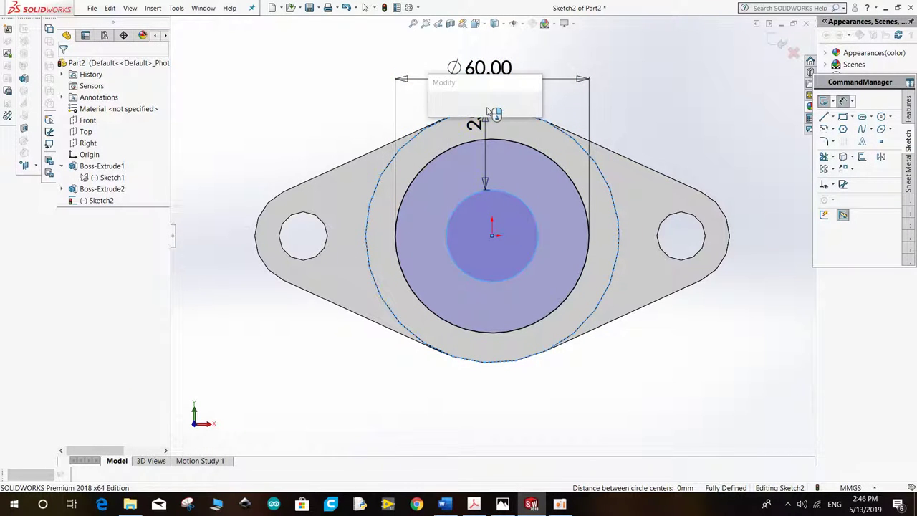
{"action": "type", "text": "41"}
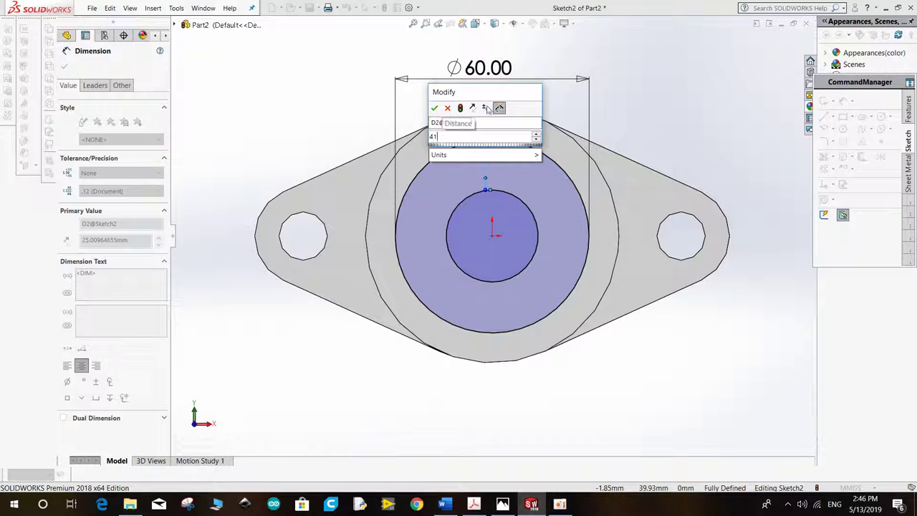
{"action": "key", "text": "Return"}
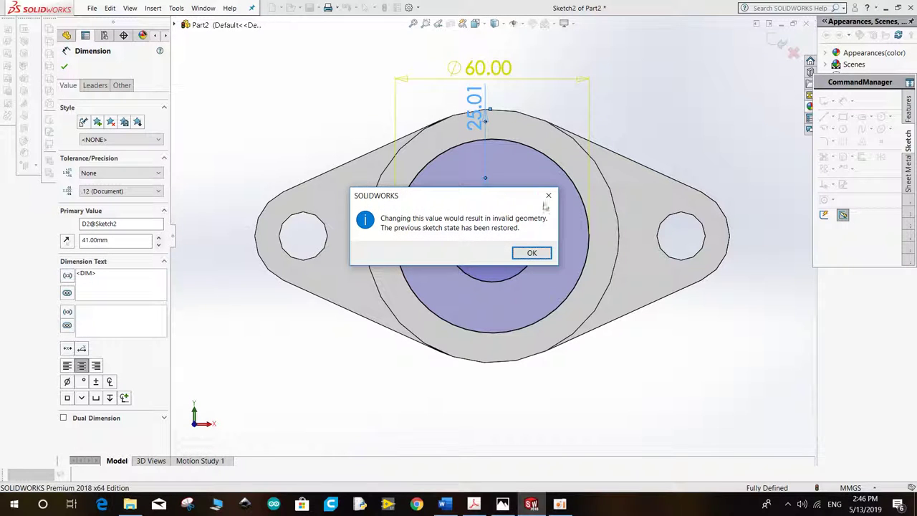
{"action": "left_click", "coordinate": [548, 195]}
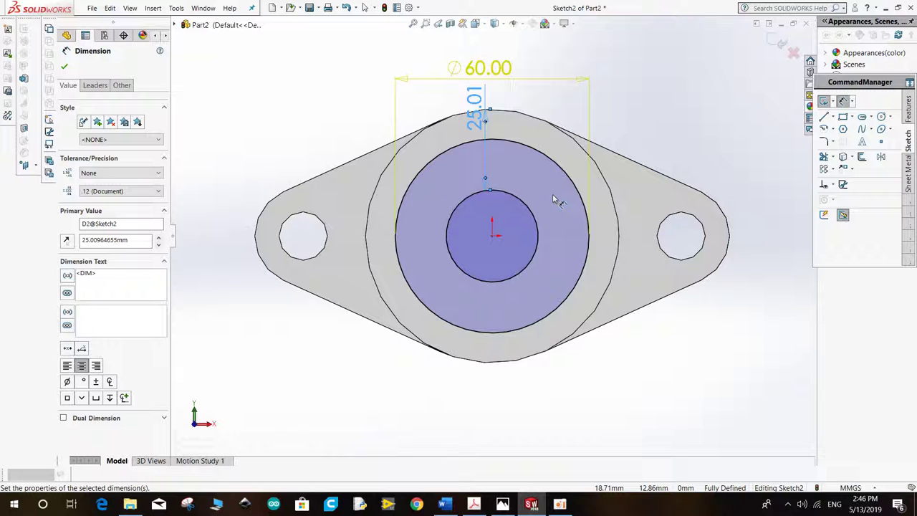
Step: Delete the rejected 25.01 distance dimension
{"action": "key", "text": "Delete"}
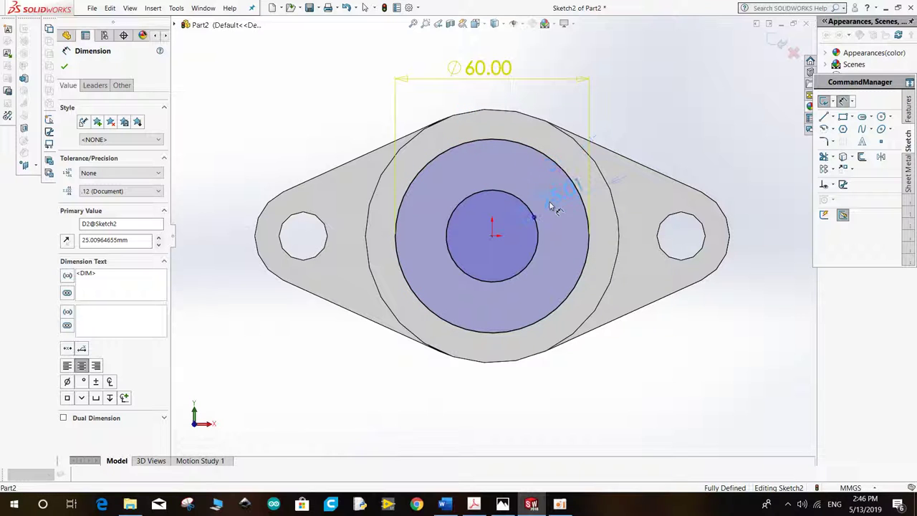
{"action": "key", "text": "Escape"}
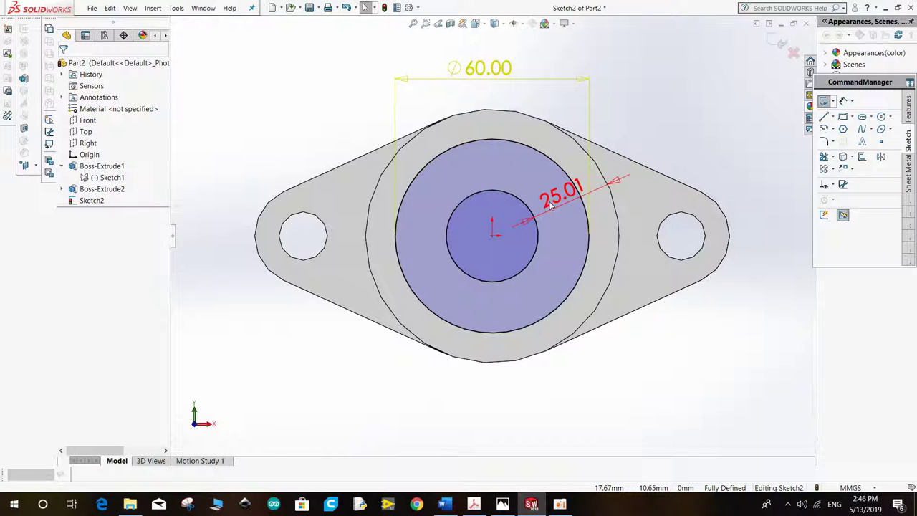
{"action": "left_click", "coordinate": [550, 206]}
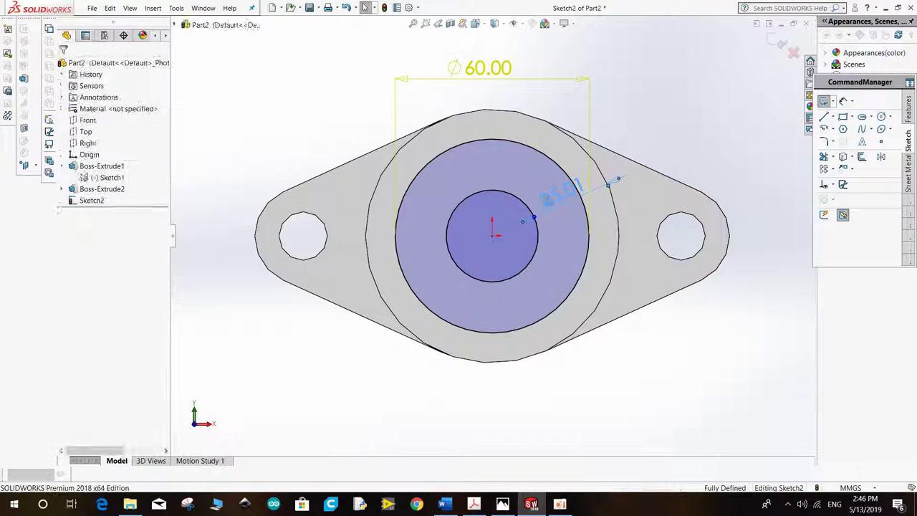
{"action": "key", "text": "Delete"}
Step: Dimension the inner circle to Ø41 and switch to isometric view
{"action": "left_click", "coordinate": [843, 101]}
{"action": "left_click", "coordinate": [534, 261]}
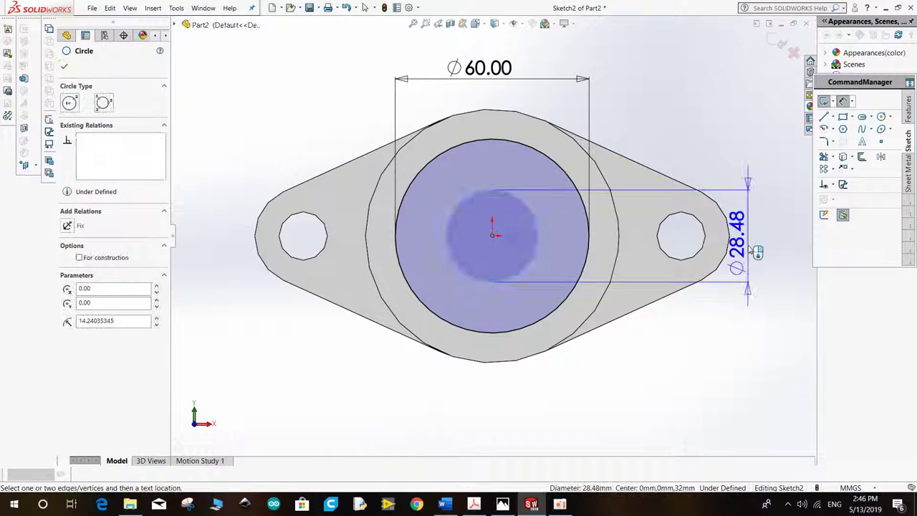
{"action": "left_click", "coordinate": [751, 249]}
{"action": "type", "text": "41"}
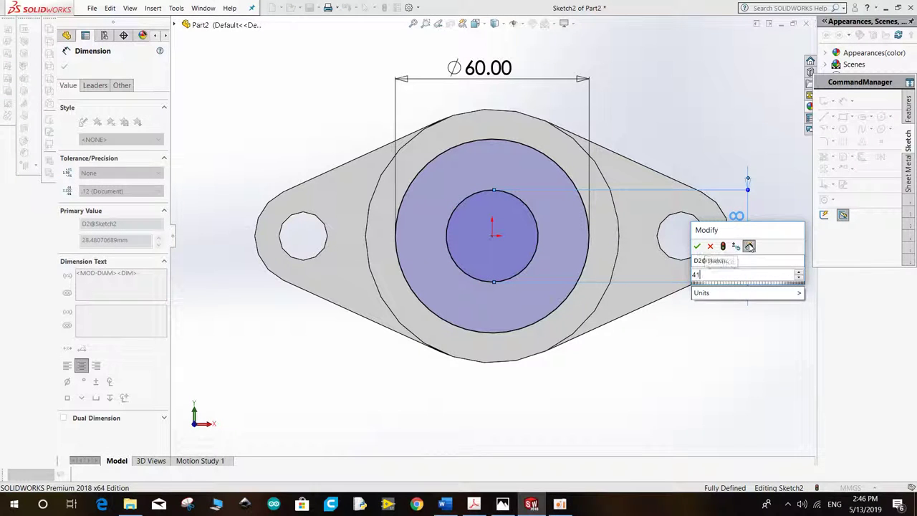
{"action": "key", "text": "Return"}
{"action": "right_click", "coordinate": [255, 102]}
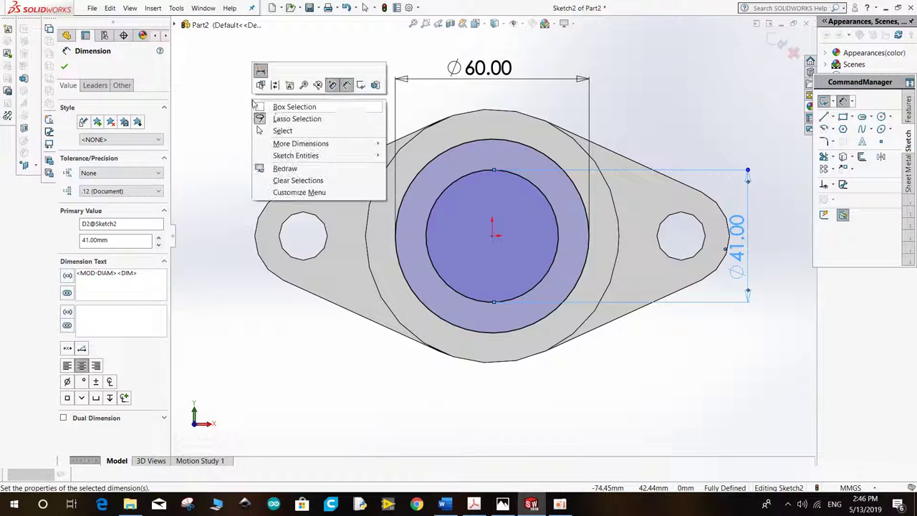
{"action": "left_click", "coordinate": [286, 133]}
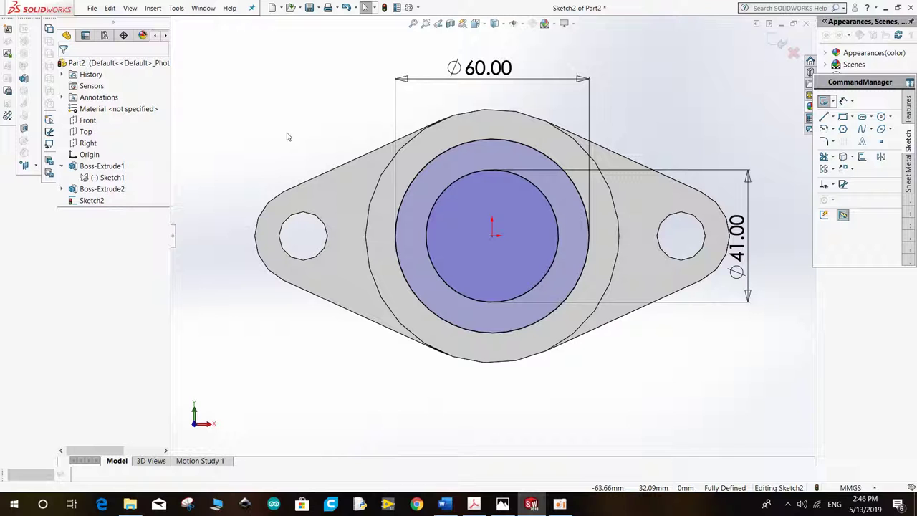
{"action": "key", "text": "ctrl+7"}
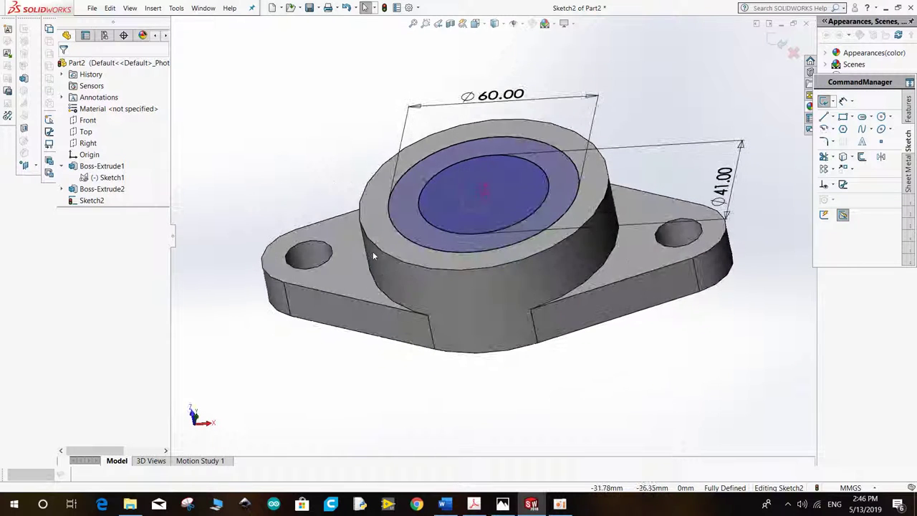
{"action": "left_click", "coordinate": [503, 505]}
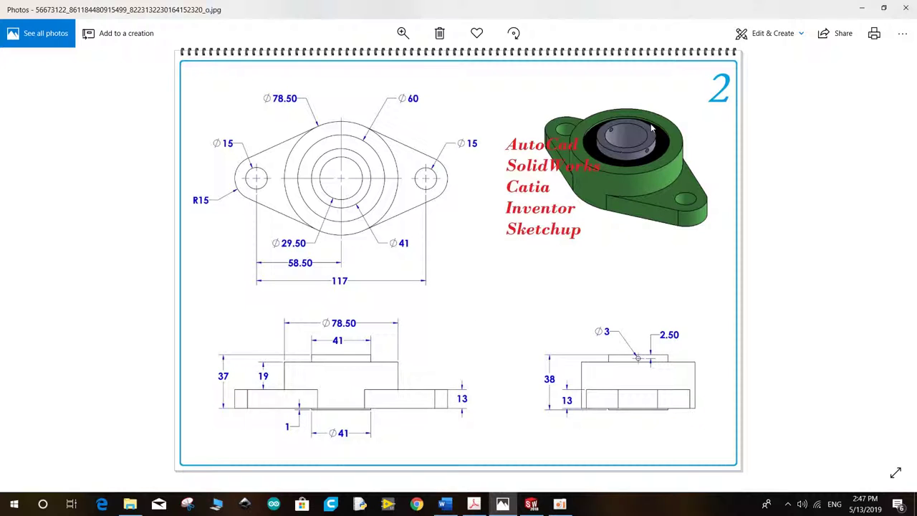
{"action": "left_click", "coordinate": [531, 504]}
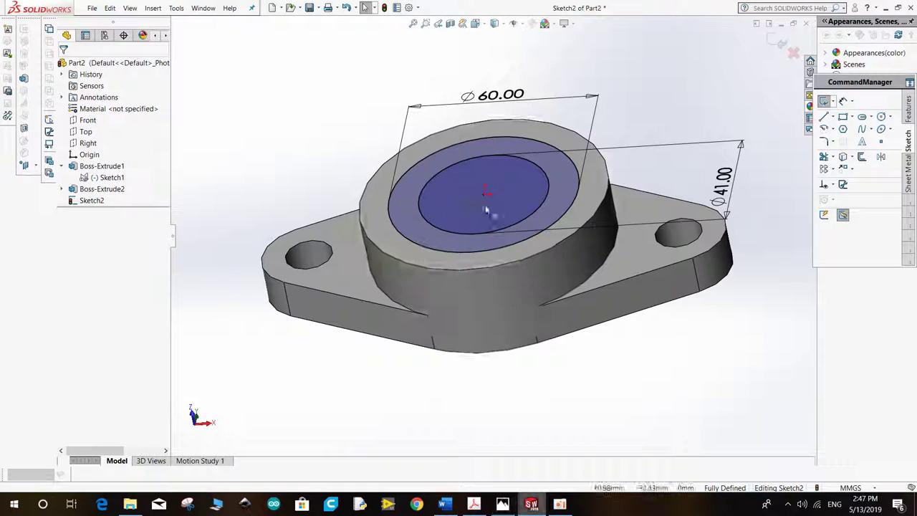
{"action": "left_click", "coordinate": [906, 112]}
{"action": "left_click", "coordinate": [824, 102]}
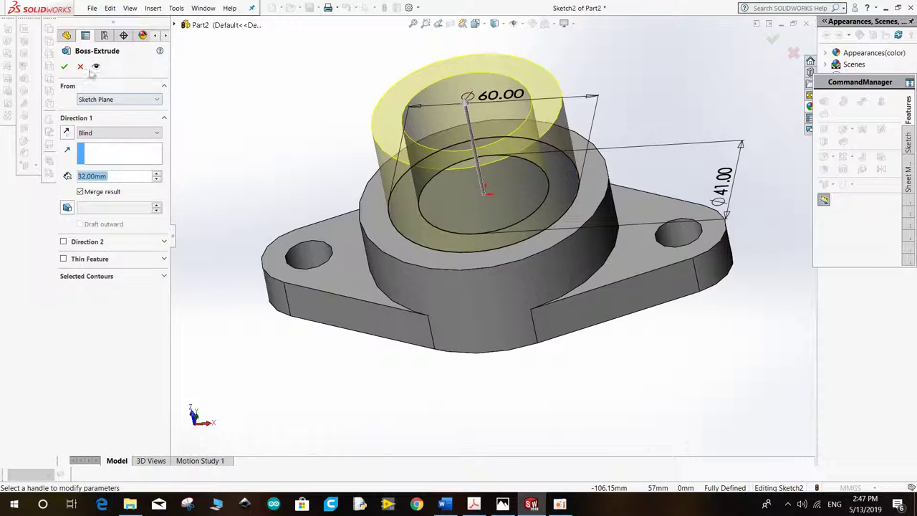
Step: Cut a 3 mm deep ring groove between the Ø41 and Ø60 circles
{"action": "left_click", "coordinate": [80, 66]}
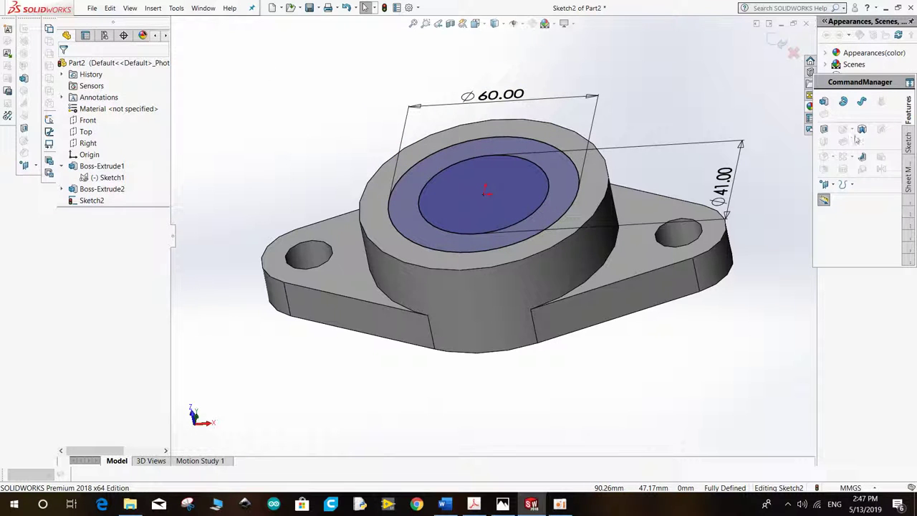
{"action": "left_click", "coordinate": [822, 132]}
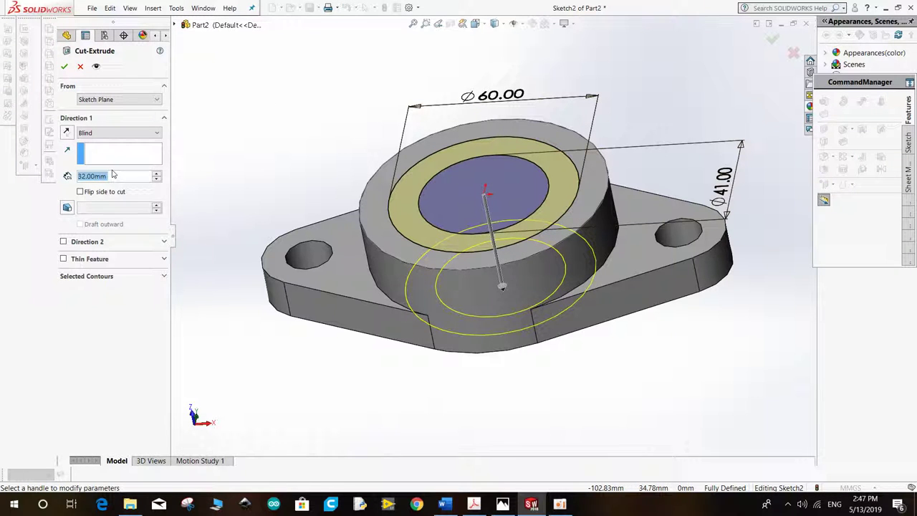
{"action": "type", "text": "3"}
{"action": "key", "text": "Return"}
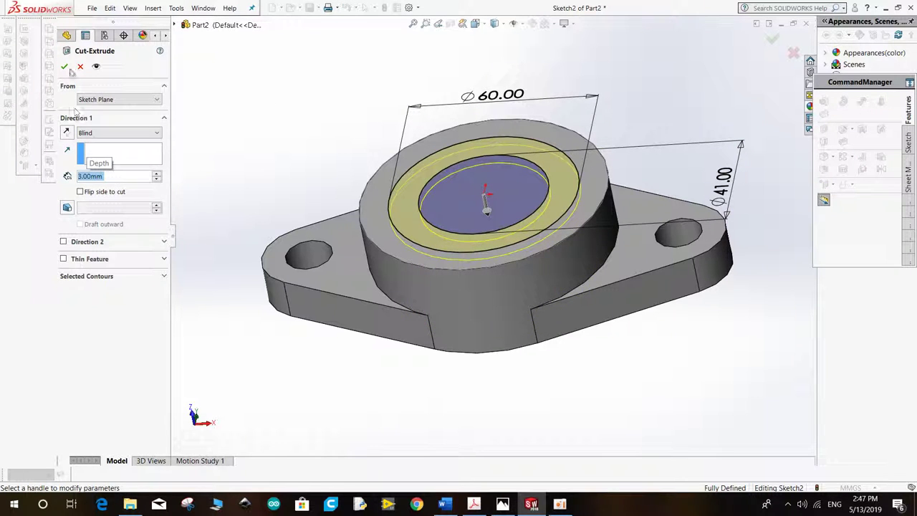
{"action": "left_click", "coordinate": [64, 66]}
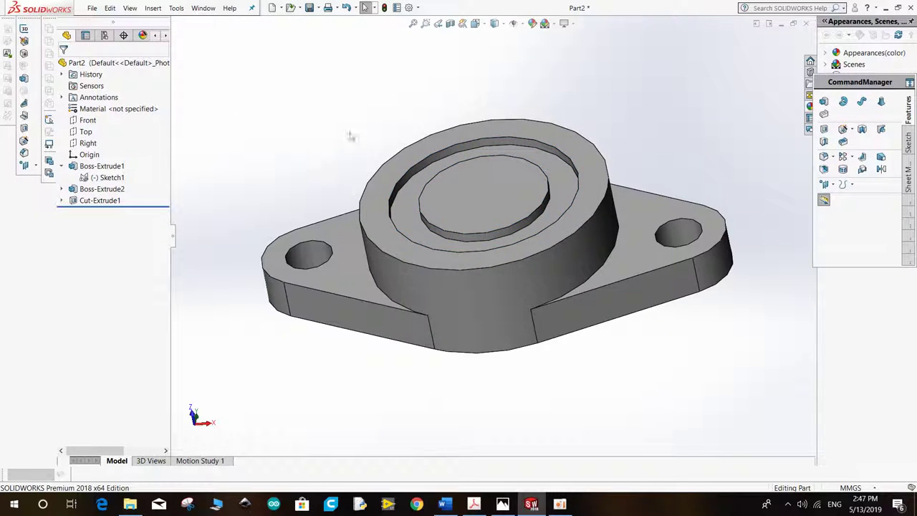
{"action": "middle_click_drag", "start_coordinate": [345, 141], "coordinate": [408, 281]}
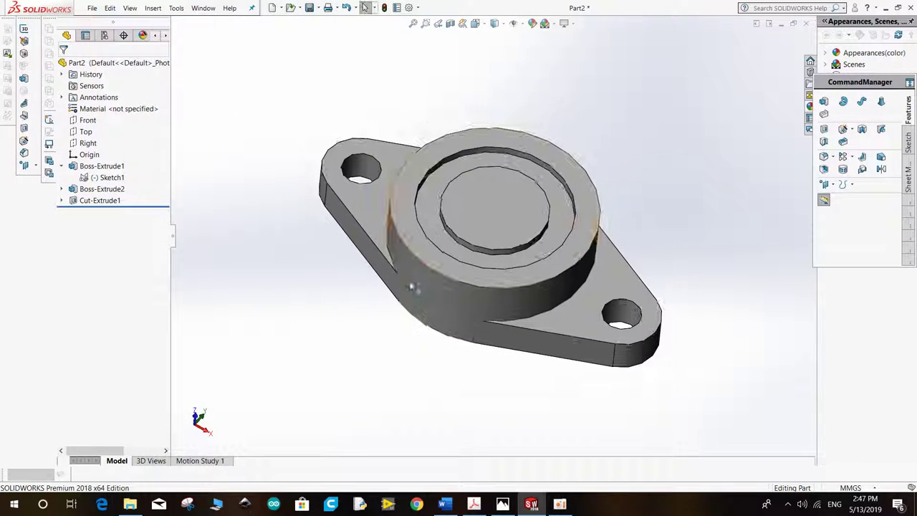
Step: After checking the reference drawing, turn the view Normal To the boss top face
{"action": "left_click", "coordinate": [502, 503]}
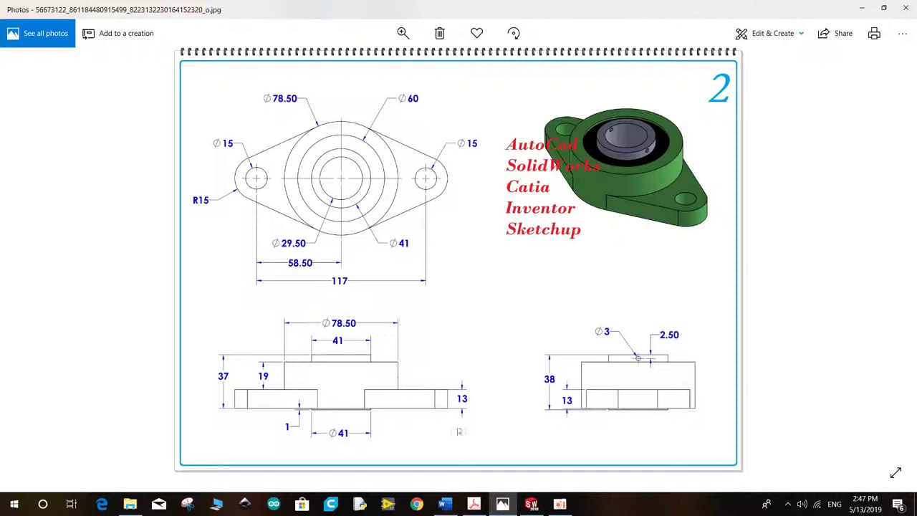
{"action": "left_click", "coordinate": [531, 504]}
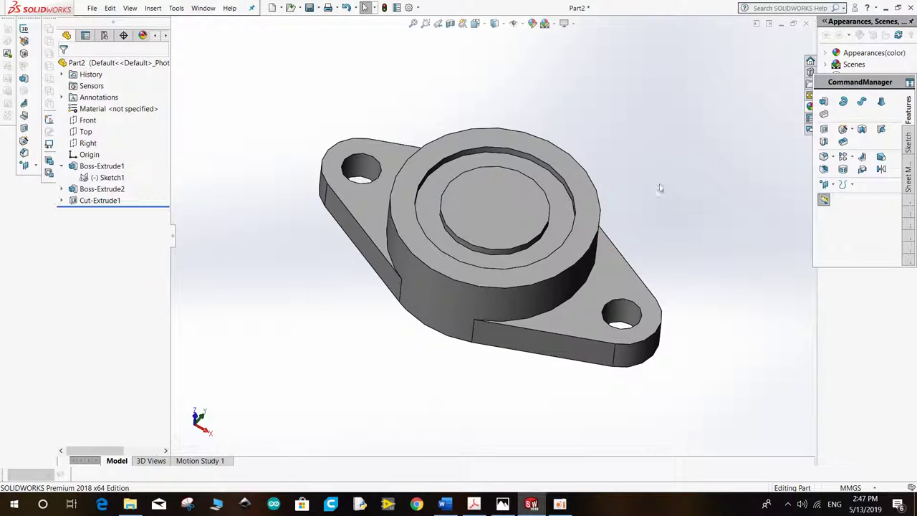
{"action": "right_click", "coordinate": [524, 213]}
{"action": "left_click", "coordinate": [586, 197]}
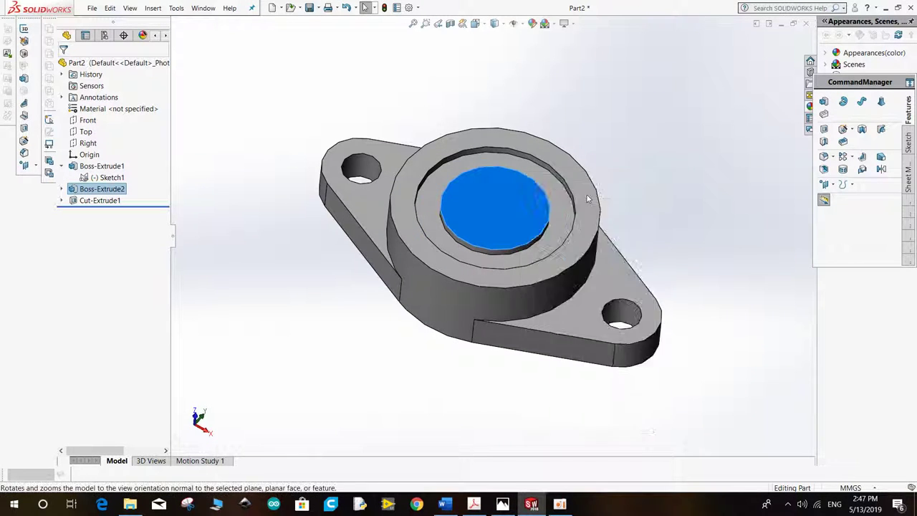
{"action": "right_click", "coordinate": [516, 220]}
Step: Start Sketch3 on the top face and draw two circles centred on the origin
{"action": "left_click", "coordinate": [533, 204]}
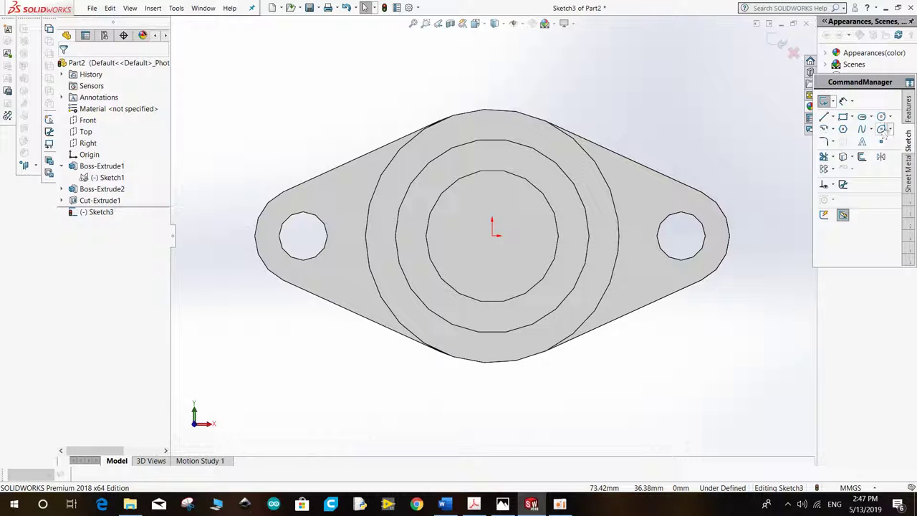
{"action": "left_click", "coordinate": [881, 117]}
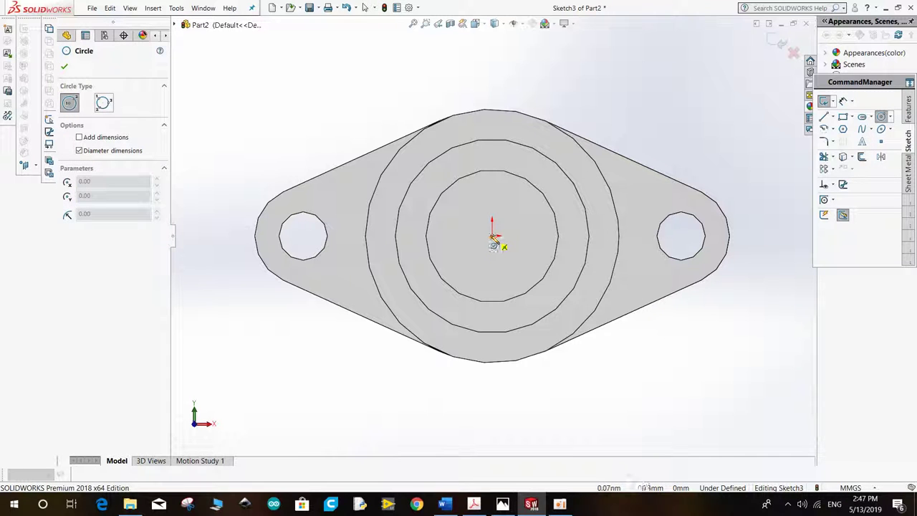
{"action": "left_click", "coordinate": [493, 236]}
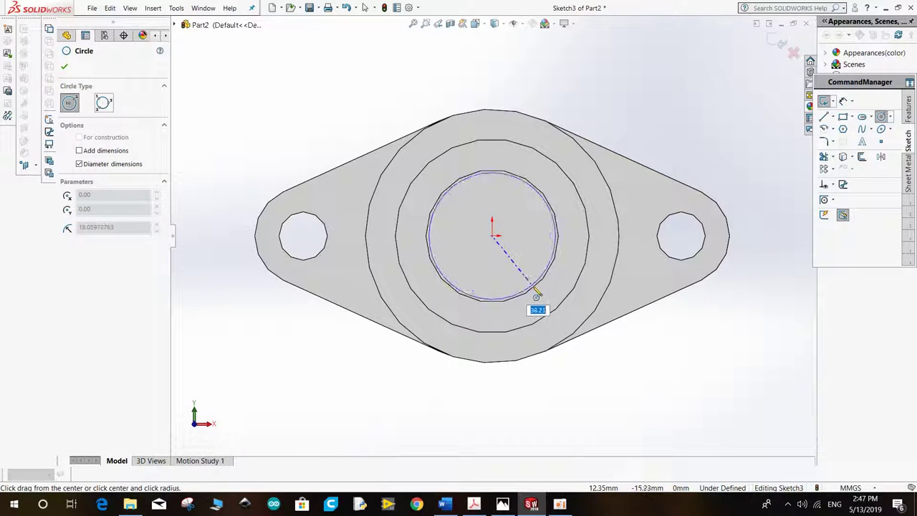
{"action": "left_click", "coordinate": [537, 294]}
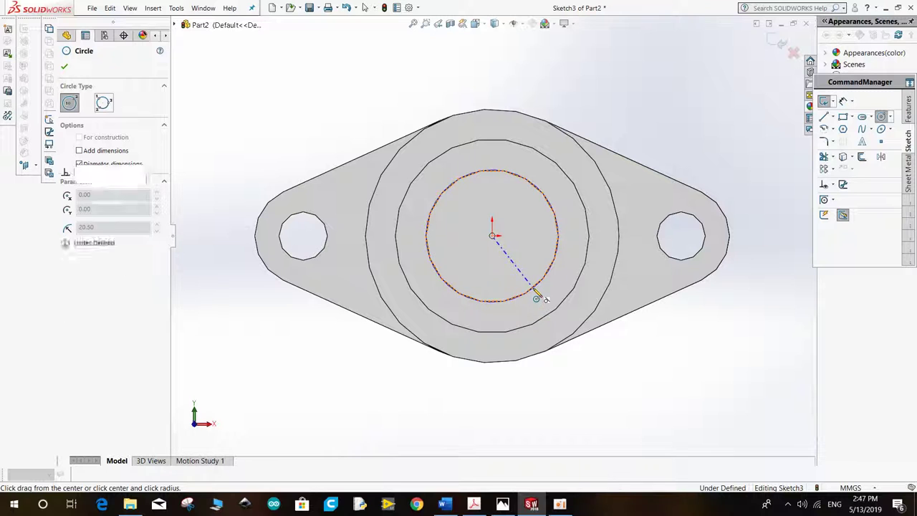
{"action": "left_click", "coordinate": [492, 235]}
{"action": "left_click", "coordinate": [514, 268]}
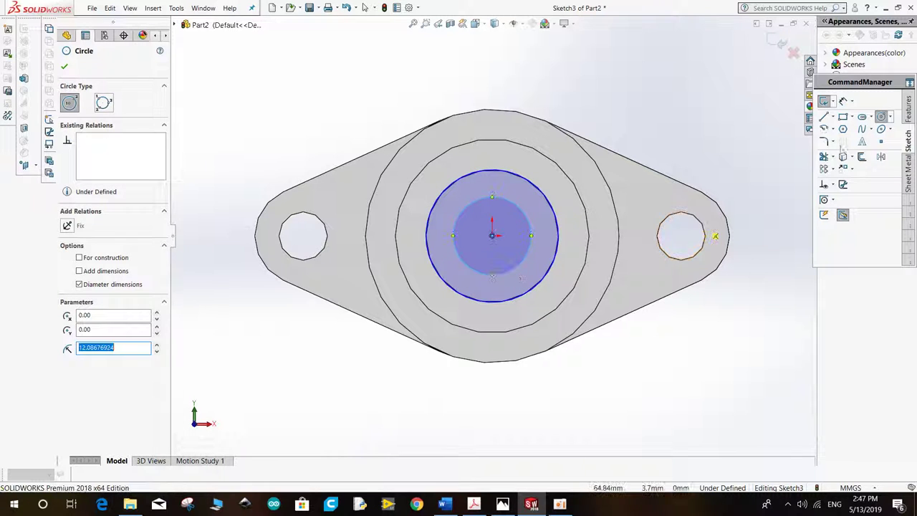
{"action": "left_click", "coordinate": [843, 101]}
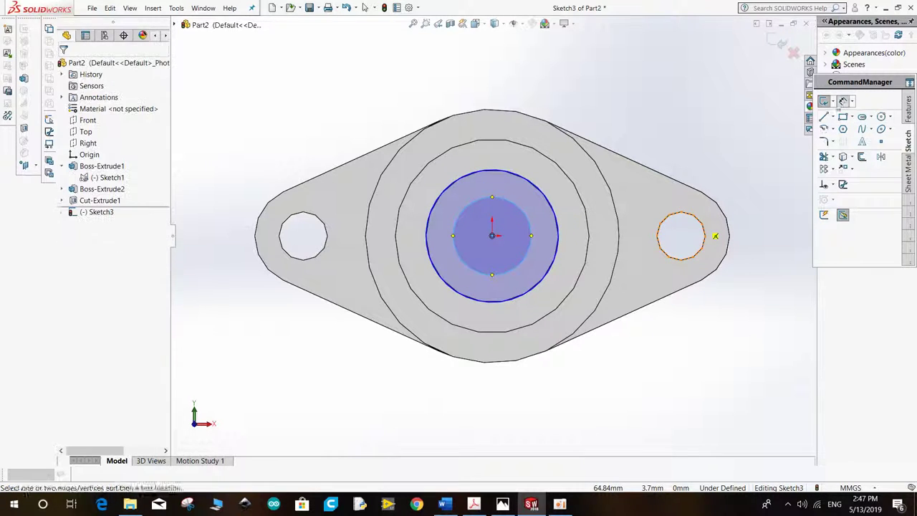
Step: Dimension the inner circle to Ø29.50 and compare it with the reference drawing
{"action": "left_click", "coordinate": [517, 212]}
{"action": "left_click", "coordinate": [492, 66]}
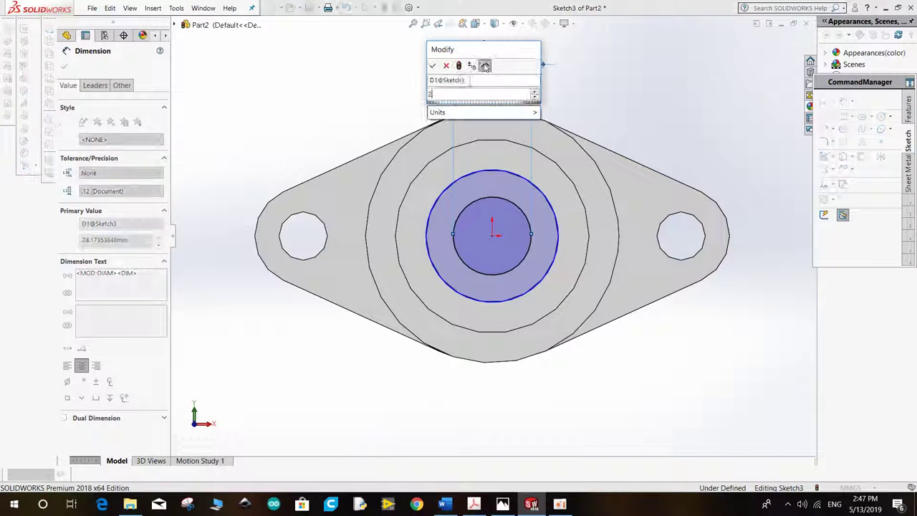
{"action": "type", "text": "9.5"}
{"action": "key", "text": "Return"}
{"action": "right_click", "coordinate": [320, 93]}
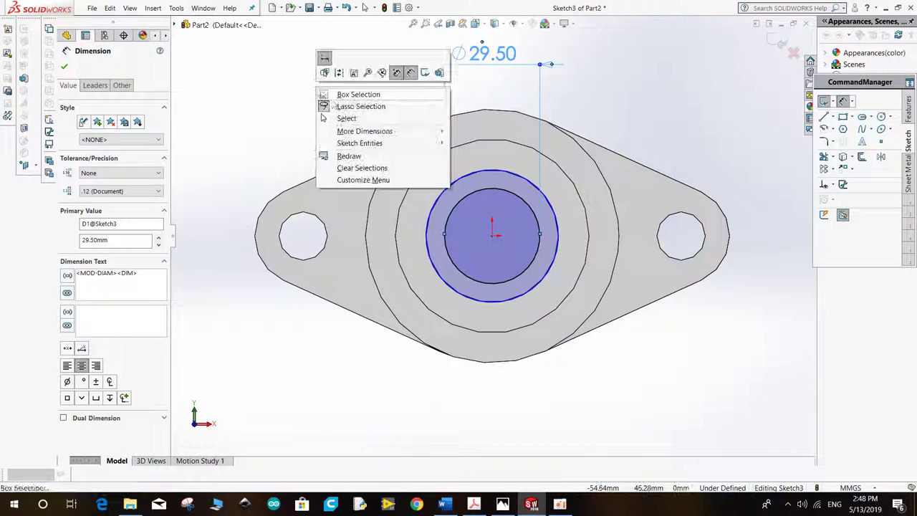
{"action": "left_click", "coordinate": [324, 117]}
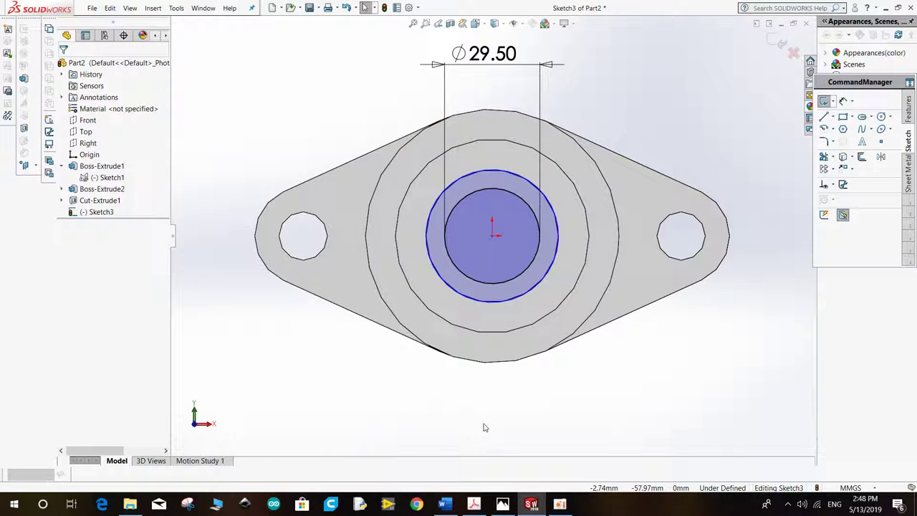
{"action": "left_click", "coordinate": [507, 504]}
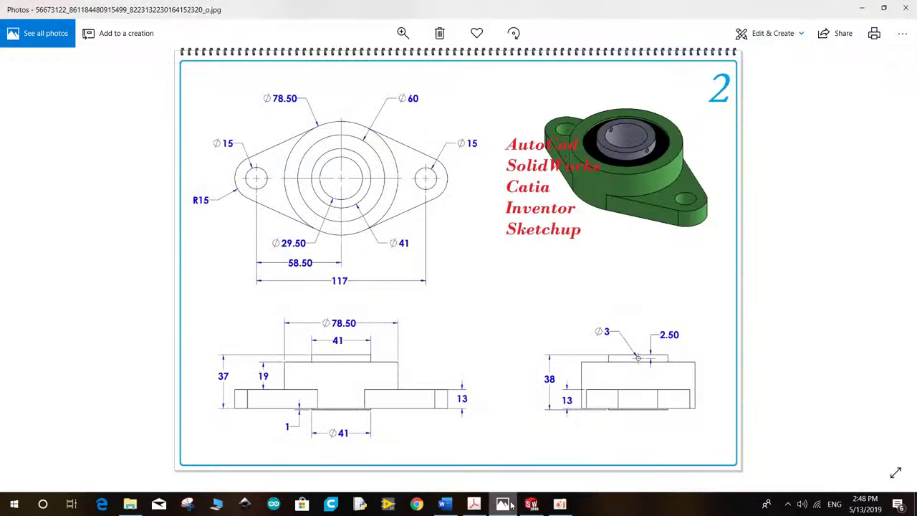
{"action": "left_click", "coordinate": [531, 505]}
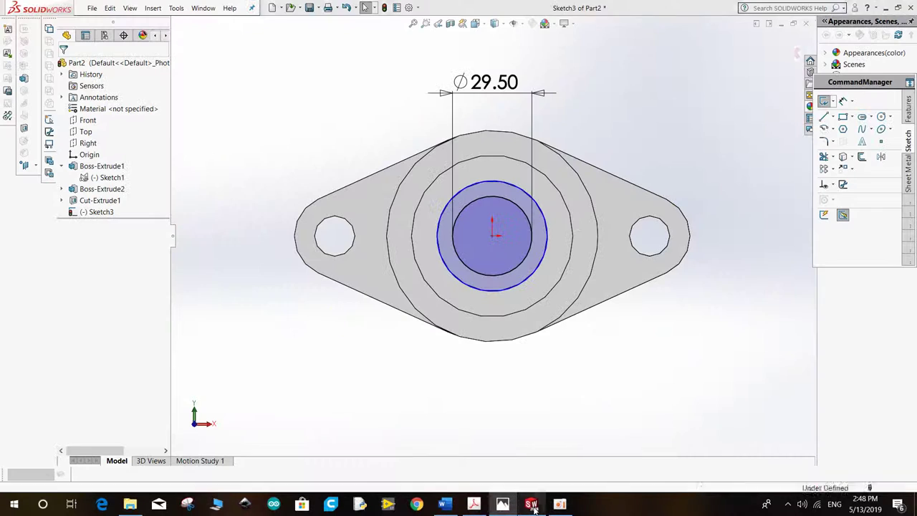
Step: Extrude the Ø29.50 circle 5 mm upward as Boss-Extrude3, forming the collar
{"action": "key", "text": "ctrl+7"}
{"action": "left_click", "coordinate": [907, 112]}
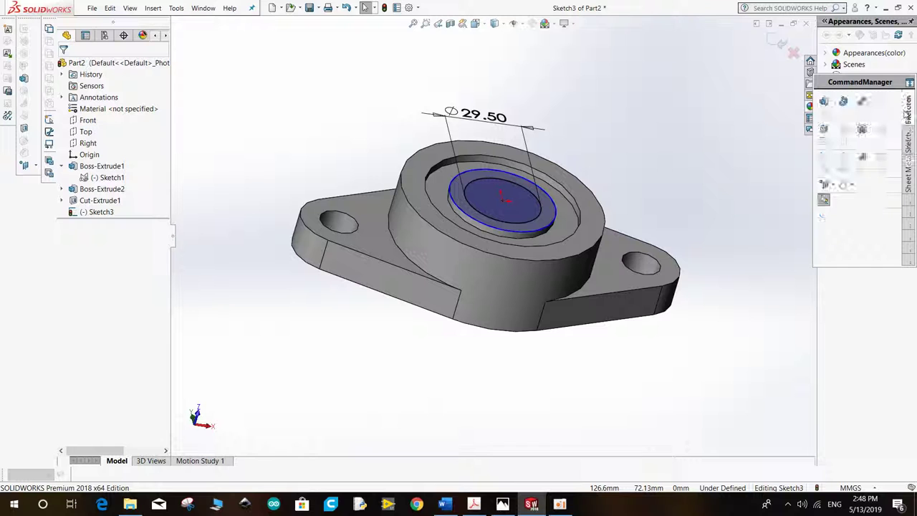
{"action": "left_click", "coordinate": [824, 101]}
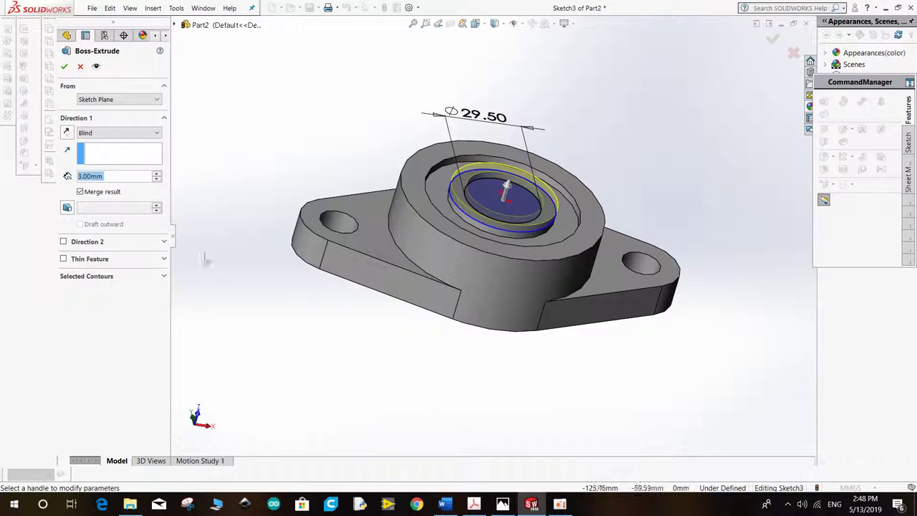
{"action": "left_click", "coordinate": [503, 504]}
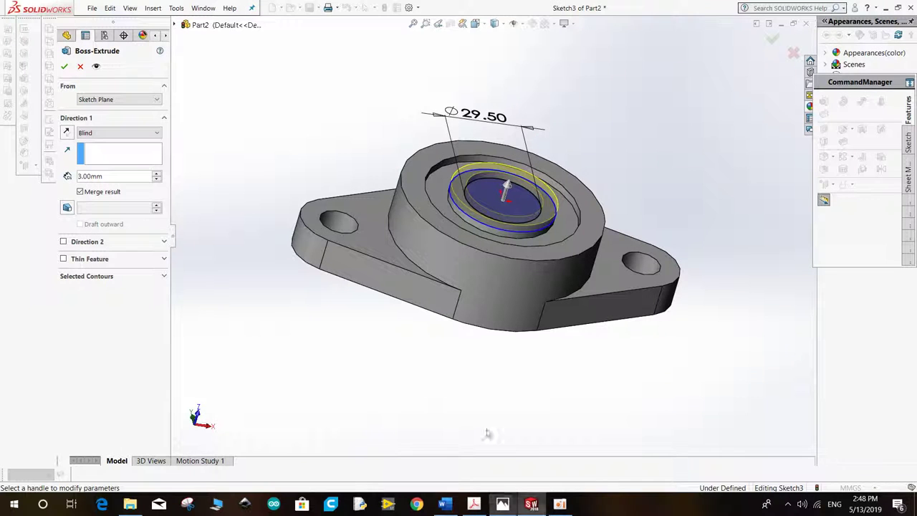
{"action": "left_click", "coordinate": [531, 504]}
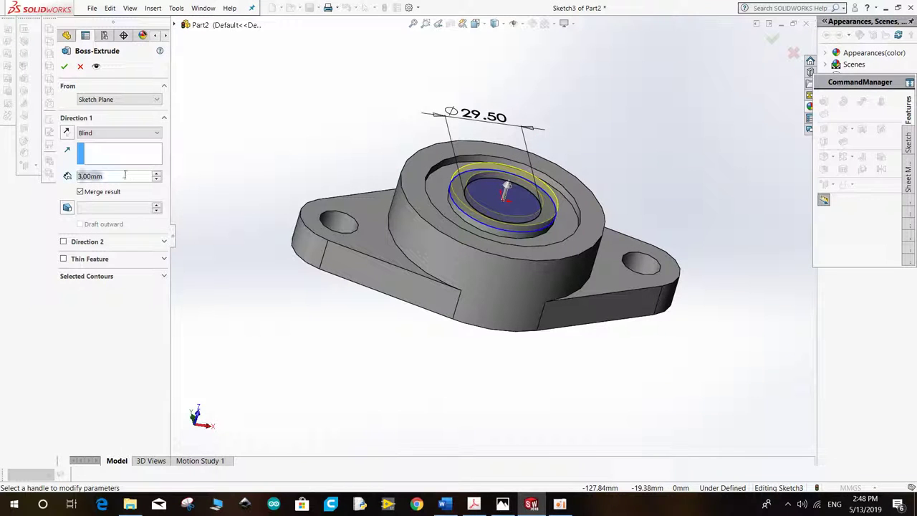
{"action": "type", "text": "5"}
{"action": "key", "text": "Return"}
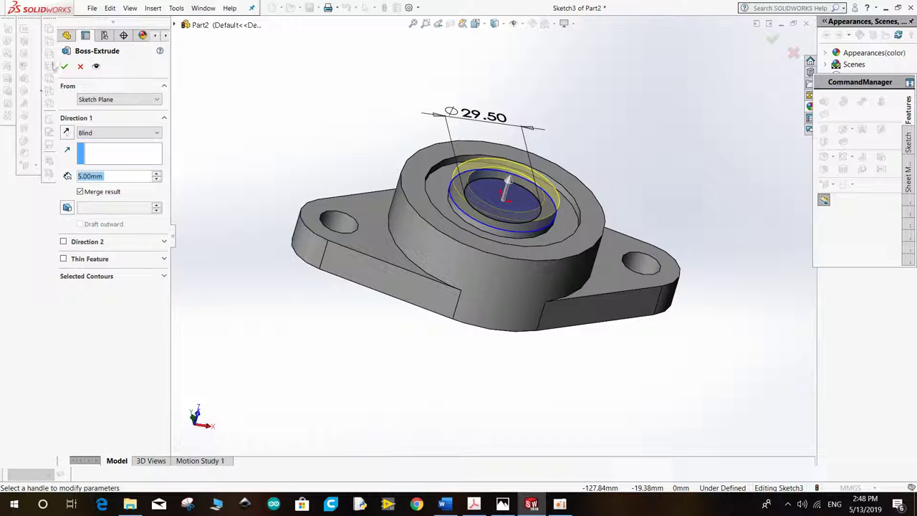
{"action": "left_click", "coordinate": [64, 66]}
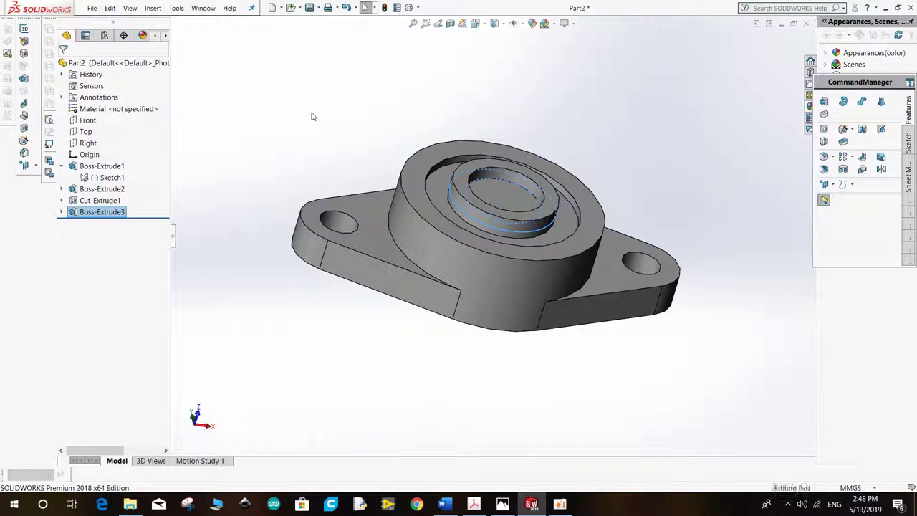
{"action": "mouse_move", "coordinate": [349, 117]}
{"action": "middle_mouse_down"}
{"action": "mouse_move", "coordinate": [344, 143]}
{"action": "mouse_move", "coordinate": [325, 166]}
{"action": "middle_mouse_up"}
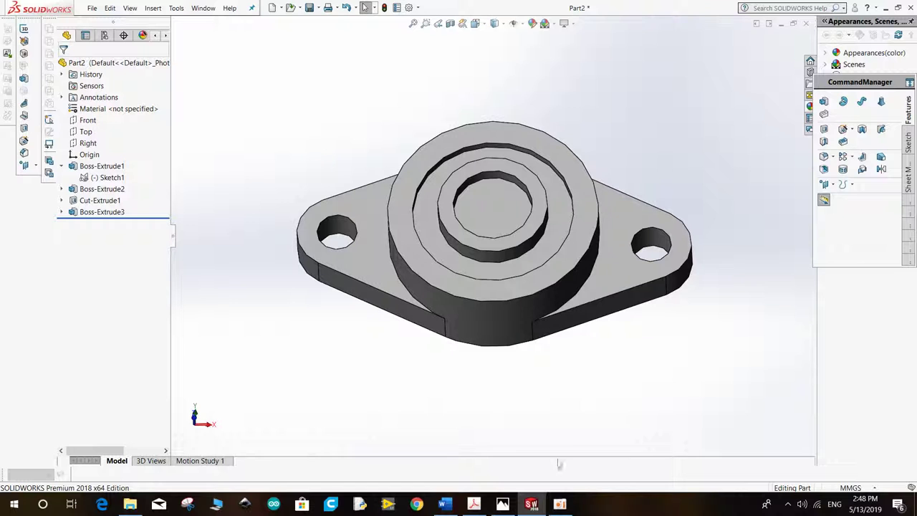
Step: Open a new sketch on the centre disc's top face, viewed Normal To
{"action": "left_click", "coordinate": [502, 503]}
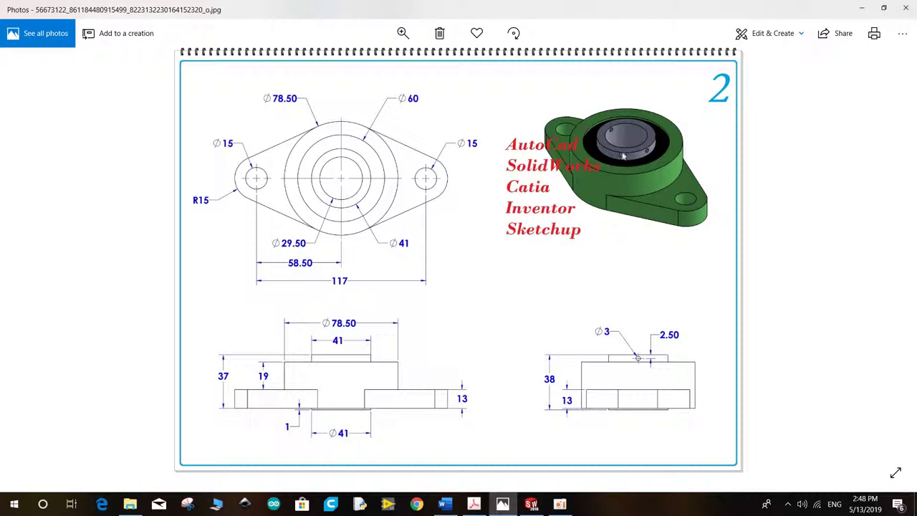
{"action": "left_click", "coordinate": [531, 503]}
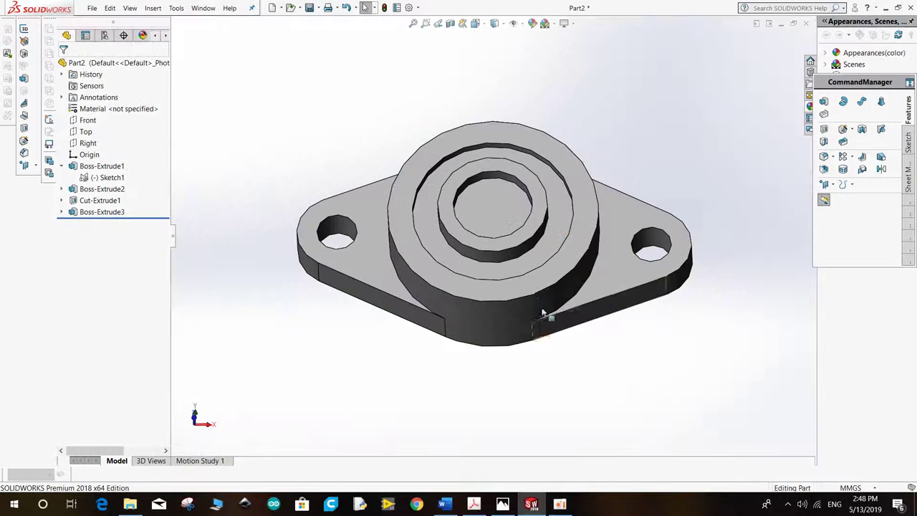
{"action": "left_click", "coordinate": [505, 207]}
{"action": "right_click", "coordinate": [505, 208]}
{"action": "left_click", "coordinate": [567, 189]}
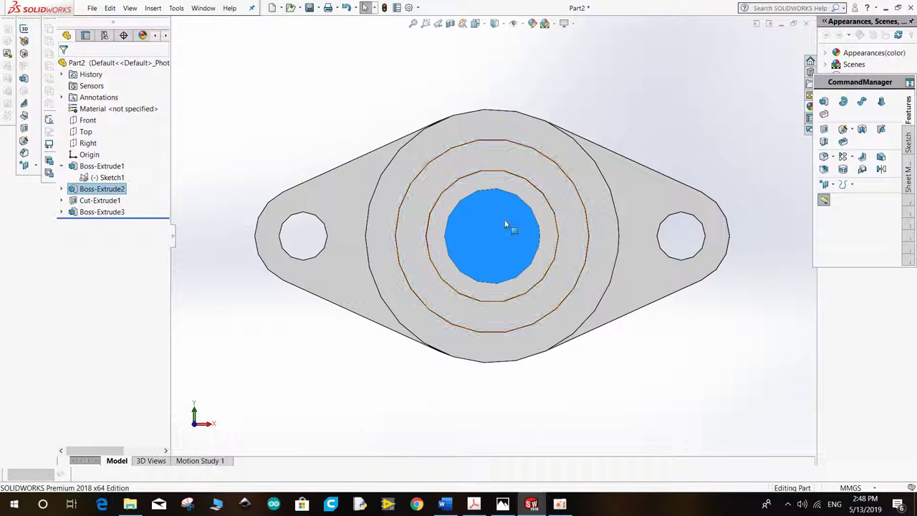
{"action": "right_click", "coordinate": [505, 213]}
{"action": "left_click", "coordinate": [528, 207]}
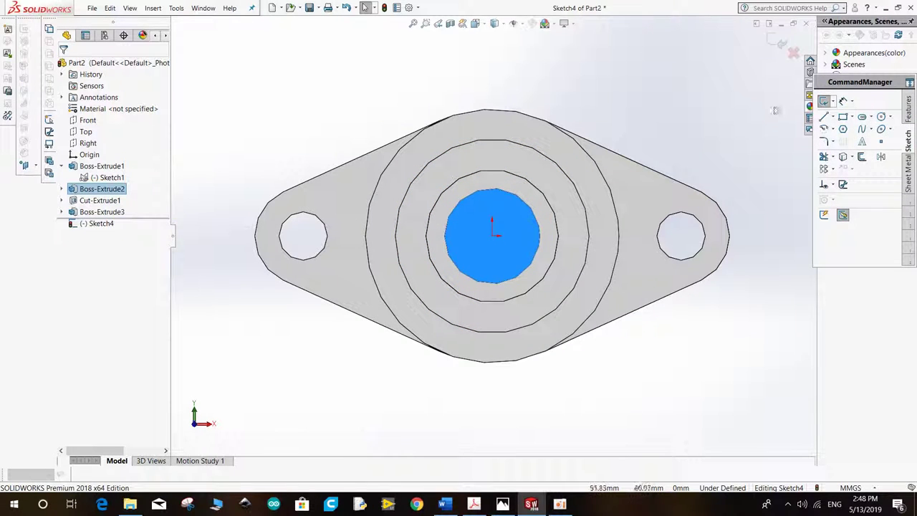
Step: Draw a 29.5 mm diameter circle centred on the origin
{"action": "left_click", "coordinate": [908, 107]}
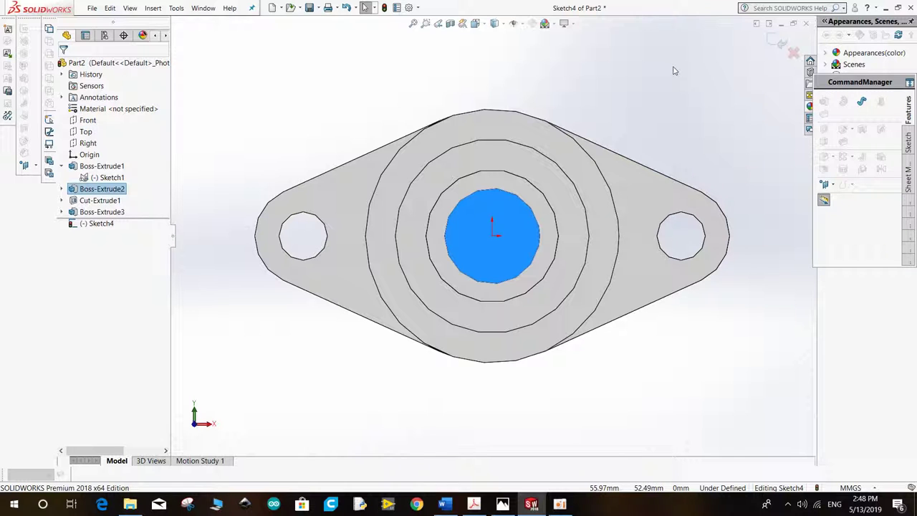
{"action": "left_click", "coordinate": [908, 140]}
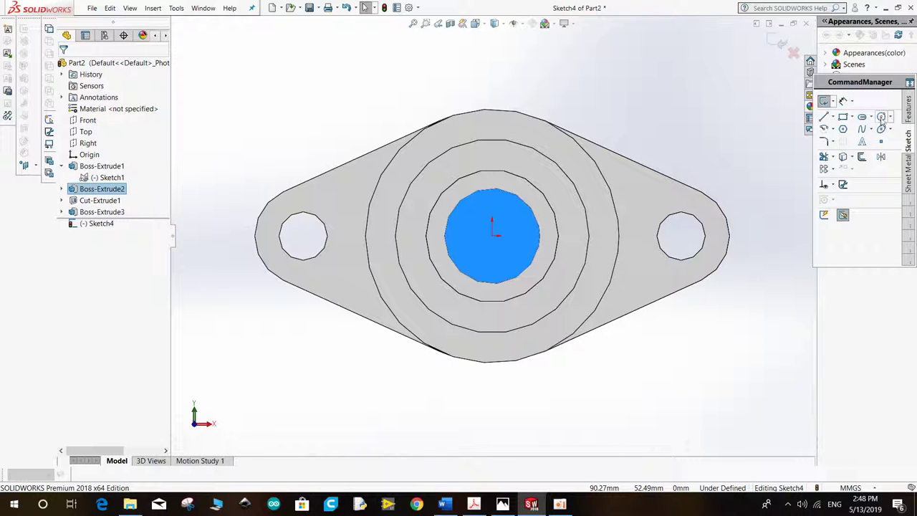
{"action": "left_click", "coordinate": [881, 117]}
{"action": "left_click", "coordinate": [494, 238]}
{"action": "type", "text": "29.5"}
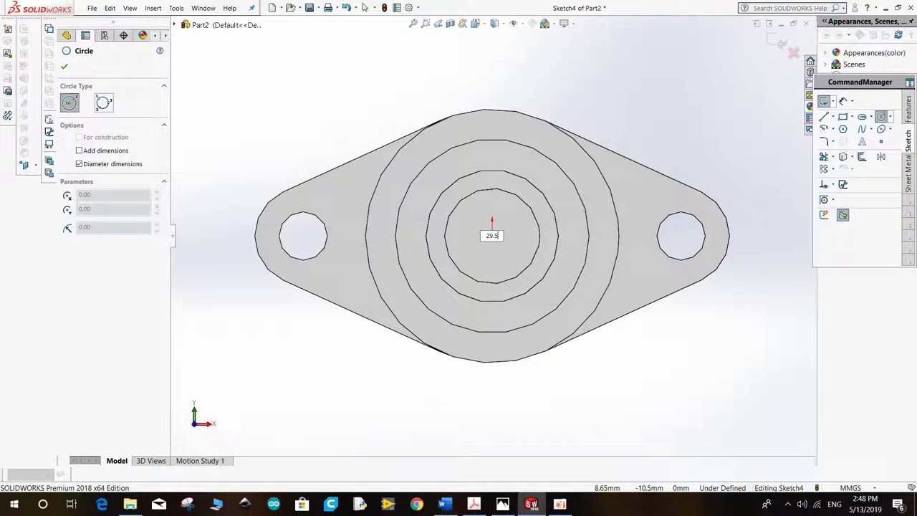
{"action": "key", "text": "Return"}
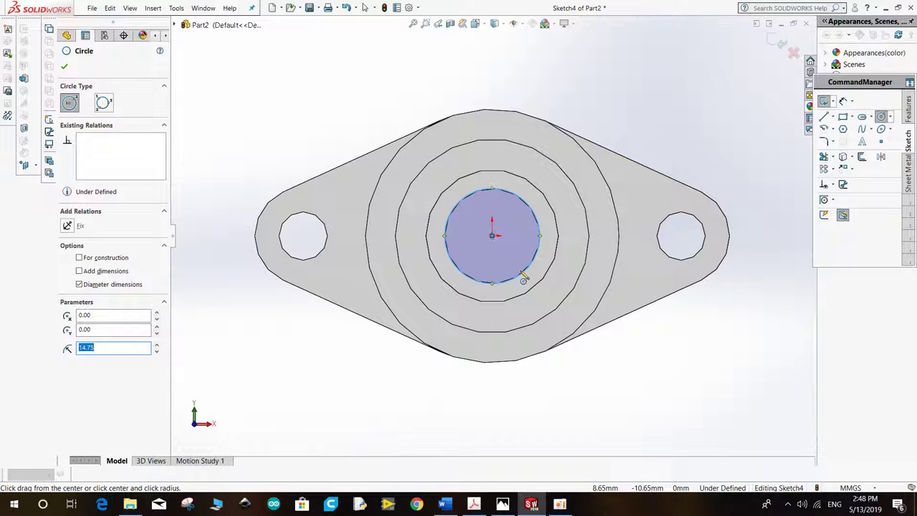
{"action": "right_click", "coordinate": [633, 97]}
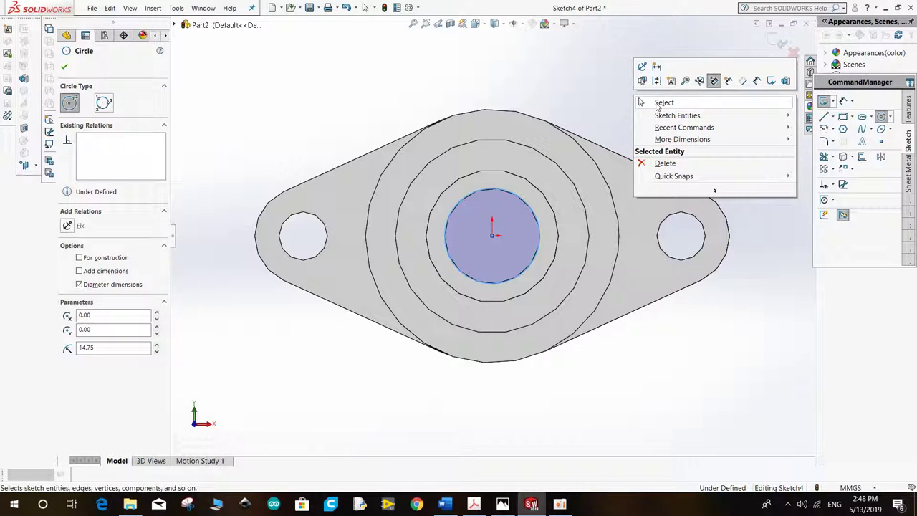
{"action": "left_click", "coordinate": [659, 104]}
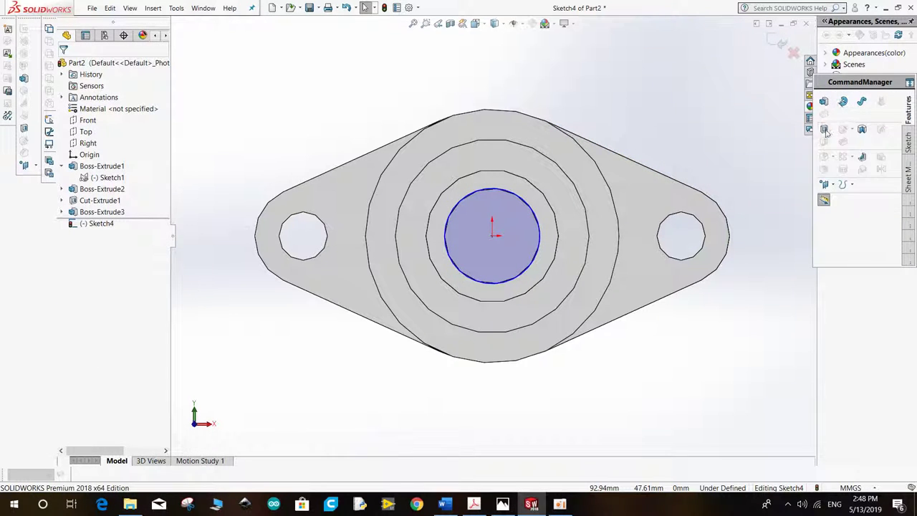
Step: Cut the 29.5 mm circle Through All to bore the housing, then view the drawing
{"action": "left_click", "coordinate": [824, 129]}
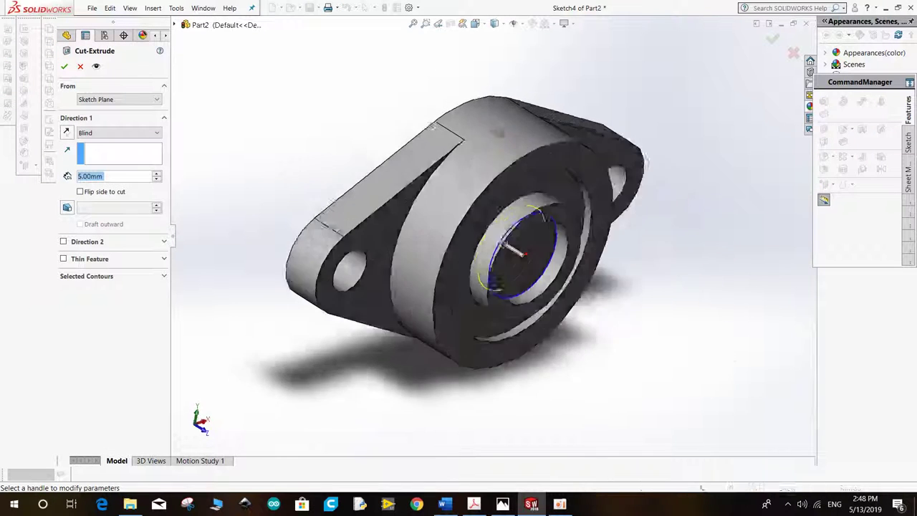
{"action": "middle_click_drag", "start_coordinate": [442, 67], "coordinate": [195, 217]}
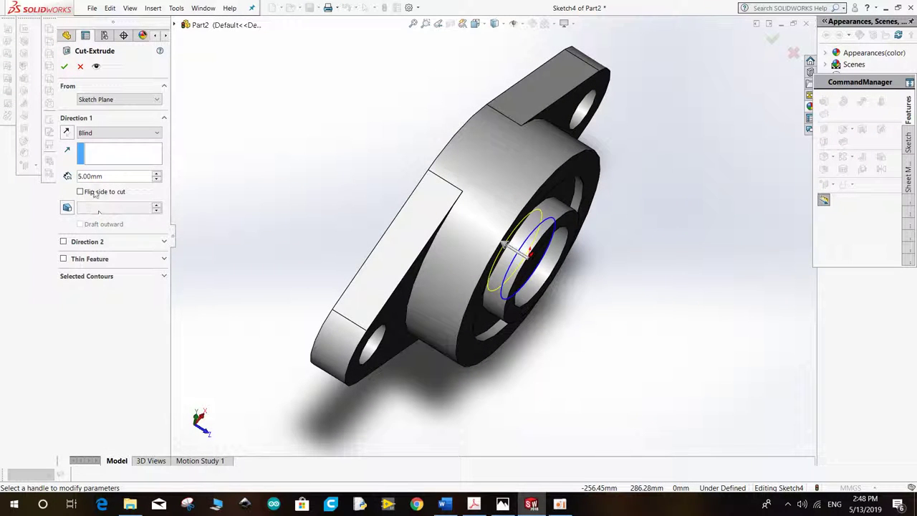
{"action": "left_click", "coordinate": [112, 134]}
{"action": "left_click", "coordinate": [107, 144]}
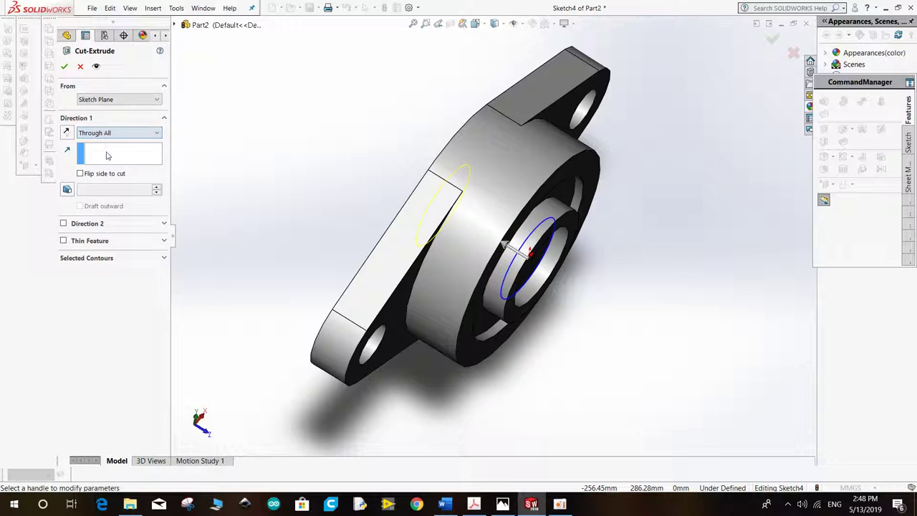
{"action": "middle_click_drag", "start_coordinate": [343, 139], "coordinate": [382, 195]}
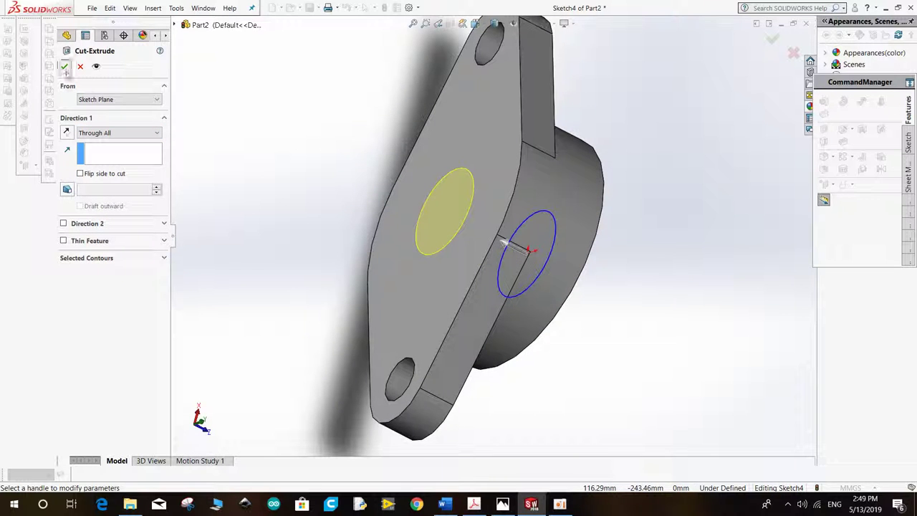
{"action": "left_click", "coordinate": [64, 66]}
{"action": "middle_click_drag", "start_coordinate": [383, 242], "coordinate": [302, 88]}
{"action": "key", "text": "ctrl+7"}
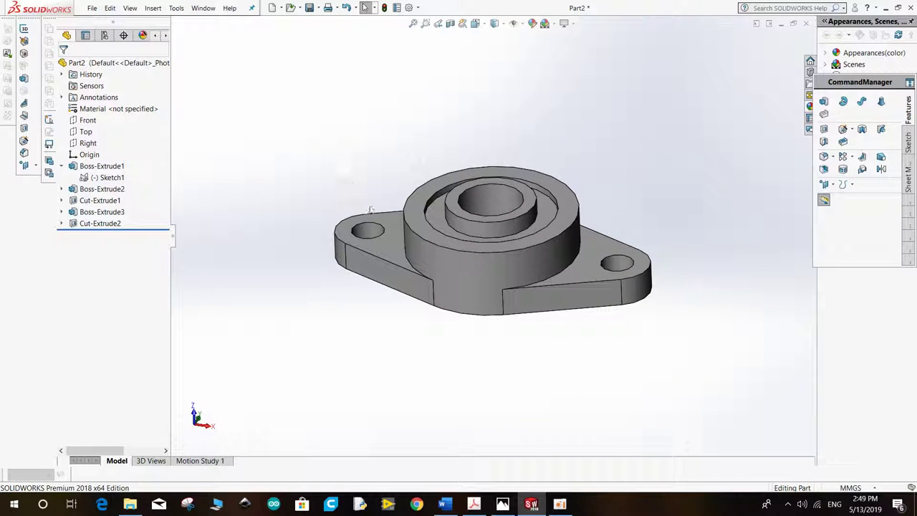
{"action": "left_click", "coordinate": [504, 505]}
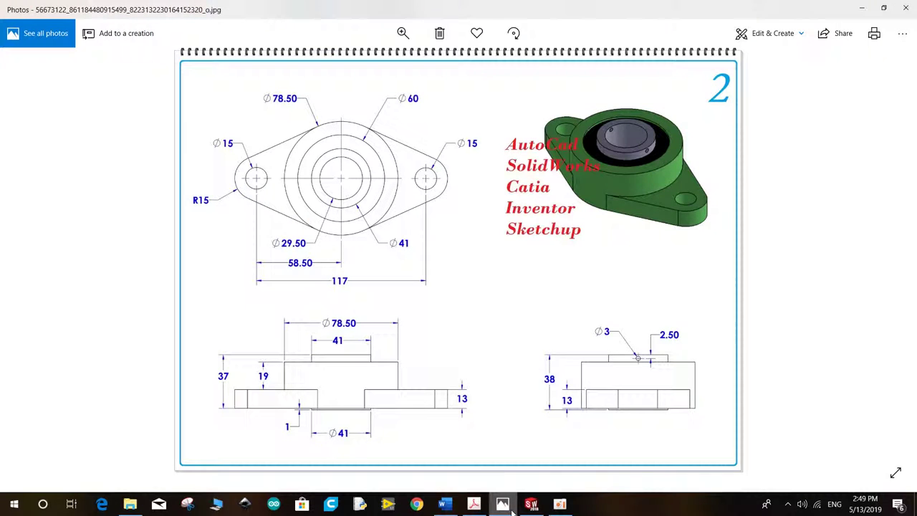
{"action": "scroll", "coordinate": [640, 149], "scroll_direction": "down", "scroll_amount": 1}
{"action": "scroll", "coordinate": [641, 150], "scroll_direction": "up", "scroll_amount": 1}
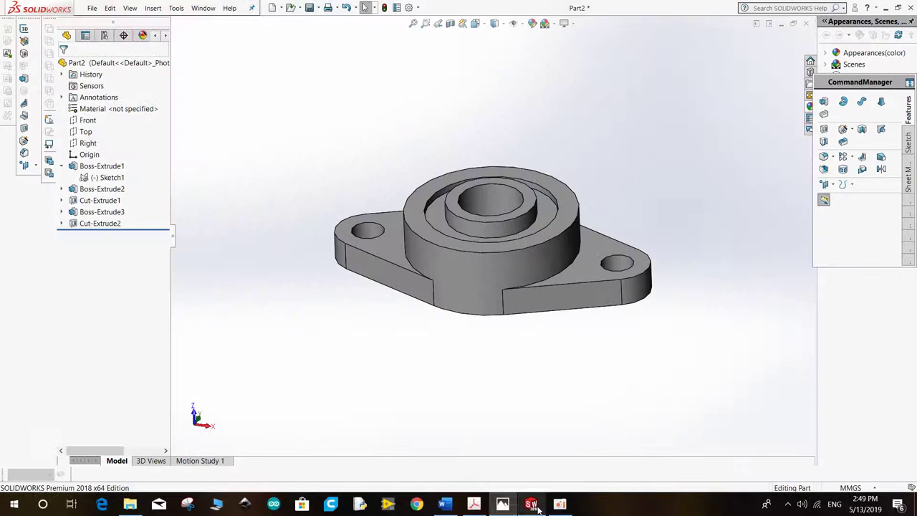
Step: Back in SOLIDWORKS, start a new sketch on the Right plane
{"action": "left_click", "coordinate": [531, 504]}
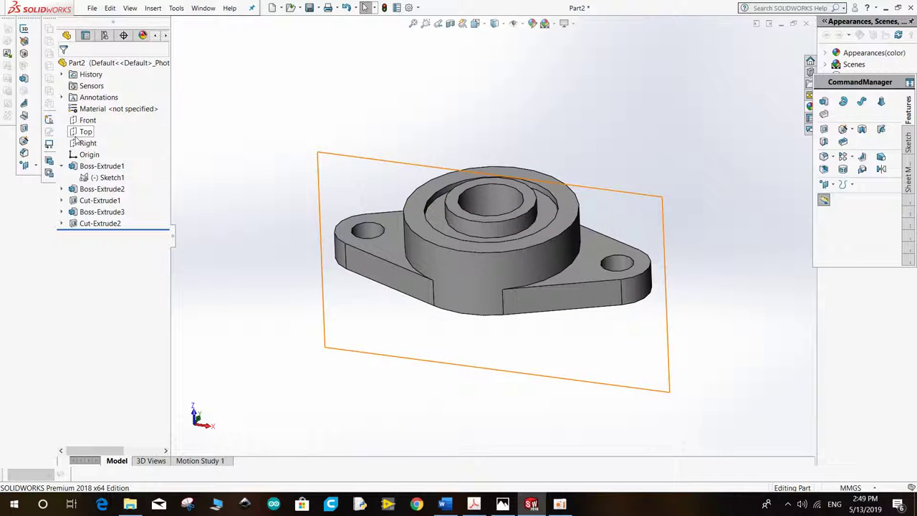
{"action": "left_click", "coordinate": [75, 143]}
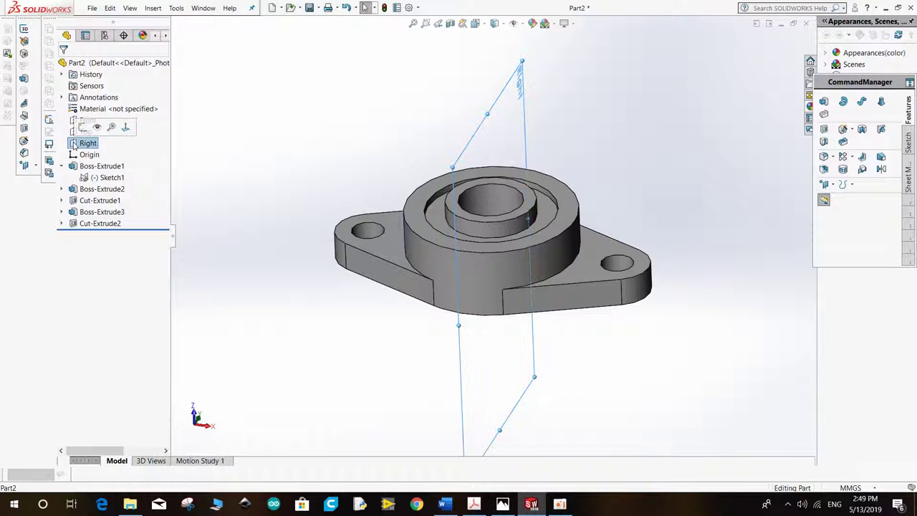
{"action": "left_click", "coordinate": [81, 128]}
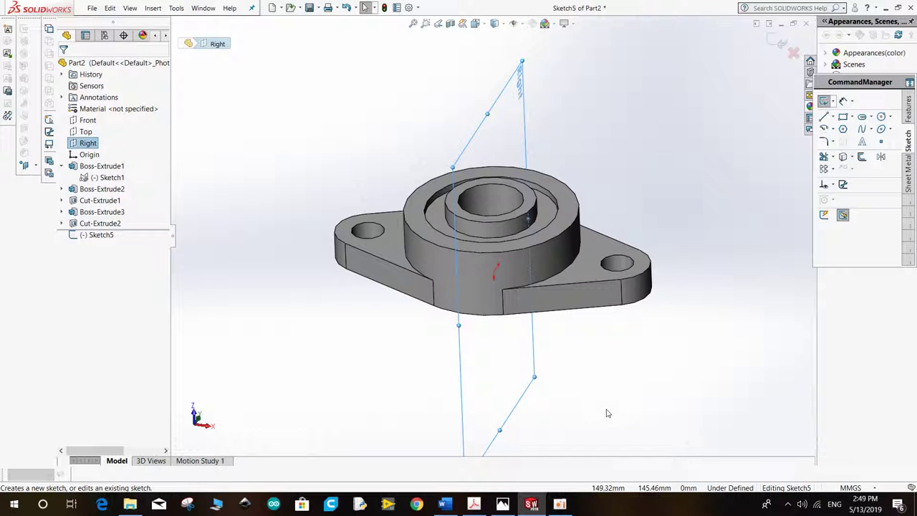
Step: Discard the unwanted sketch, start Sketch6 on the Right plane viewed head-on, and open the reference drawing
{"action": "mouse_move", "coordinate": [587, 419]}
{"action": "middle_mouse_down"}
{"action": "mouse_move", "coordinate": [615, 366]}
{"action": "mouse_move", "coordinate": [556, 380]}
{"action": "middle_mouse_up"}
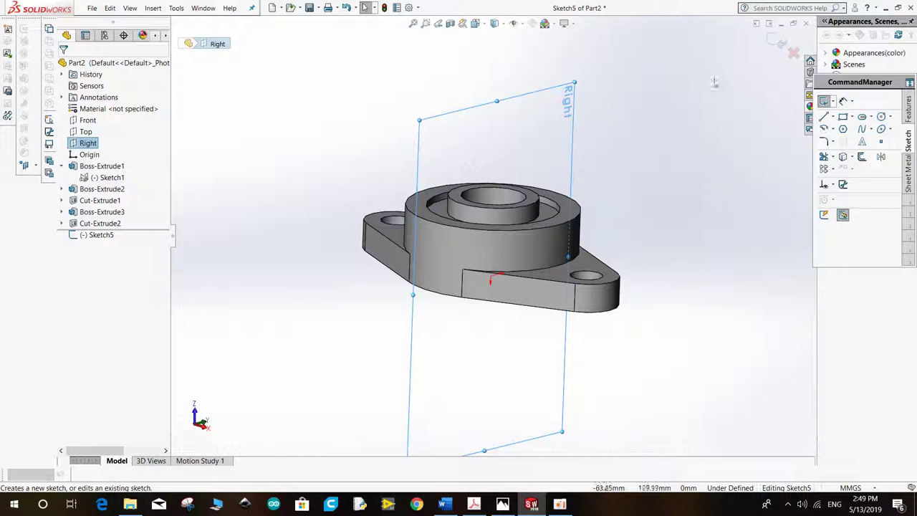
{"action": "left_click", "coordinate": [778, 42]}
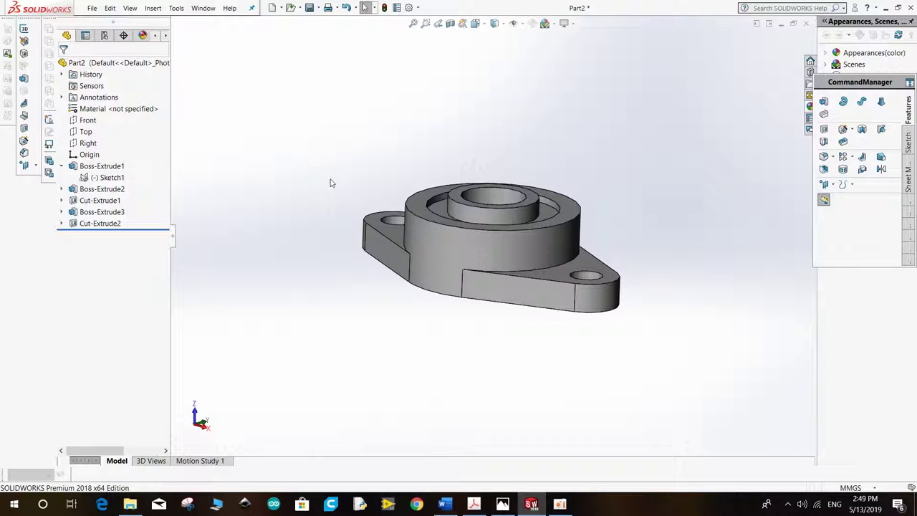
{"action": "left_click", "coordinate": [87, 143]}
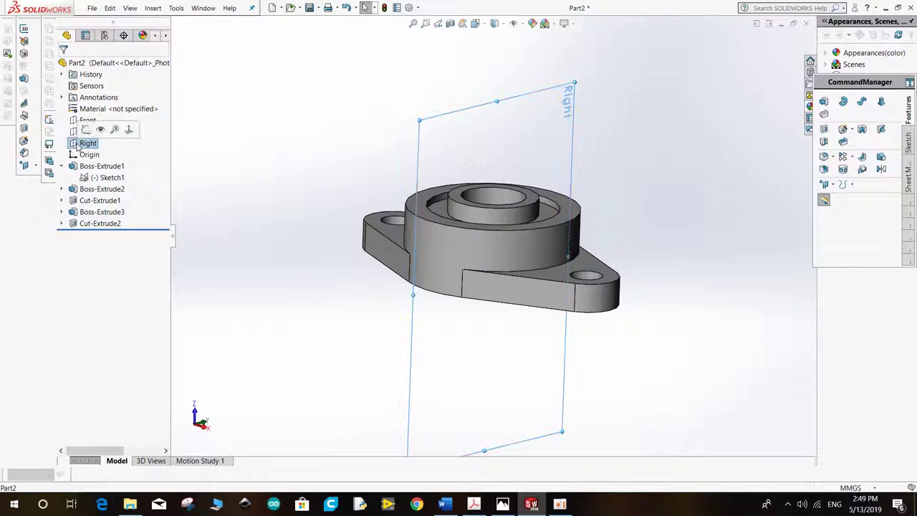
{"action": "left_click", "coordinate": [129, 130]}
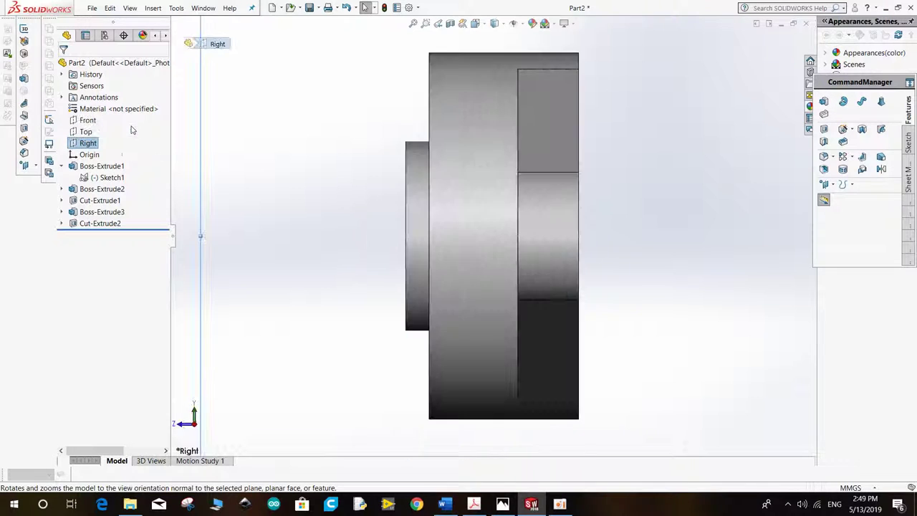
{"action": "left_click", "coordinate": [77, 144]}
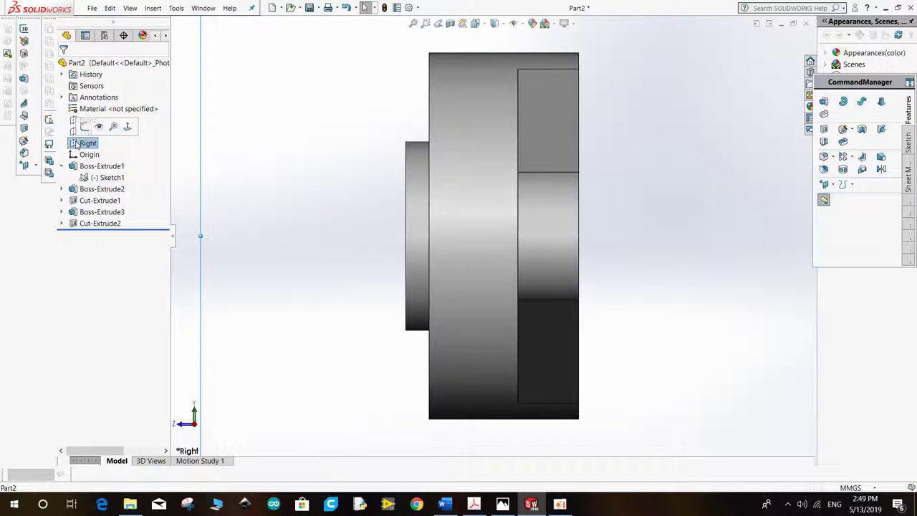
{"action": "left_click", "coordinate": [83, 130]}
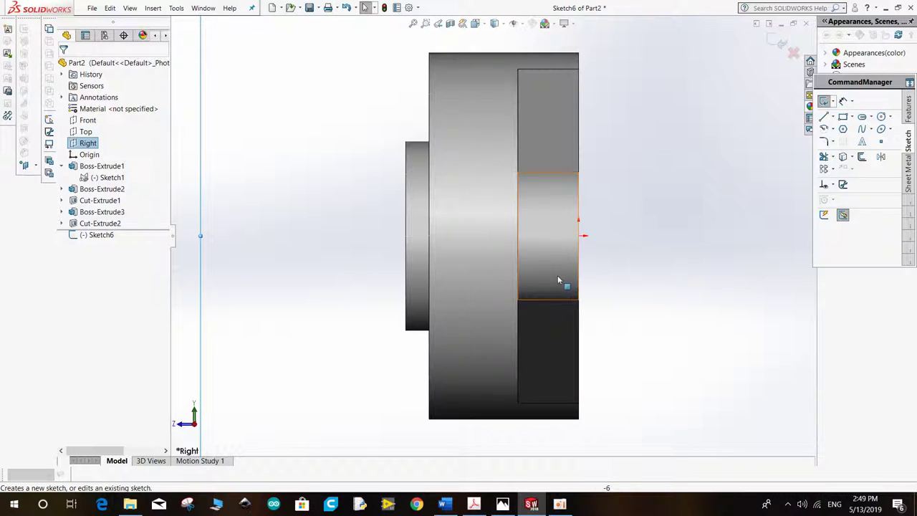
{"action": "left_click", "coordinate": [504, 505]}
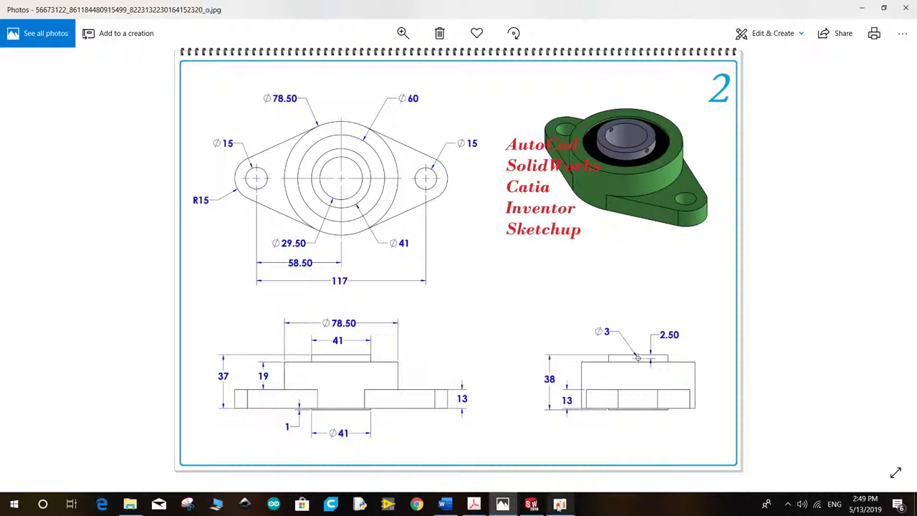
Step: Return from the reference drawing in Photos to SOLIDWORKS with Sketch6 still open
{"action": "left_click", "coordinate": [531, 504]}
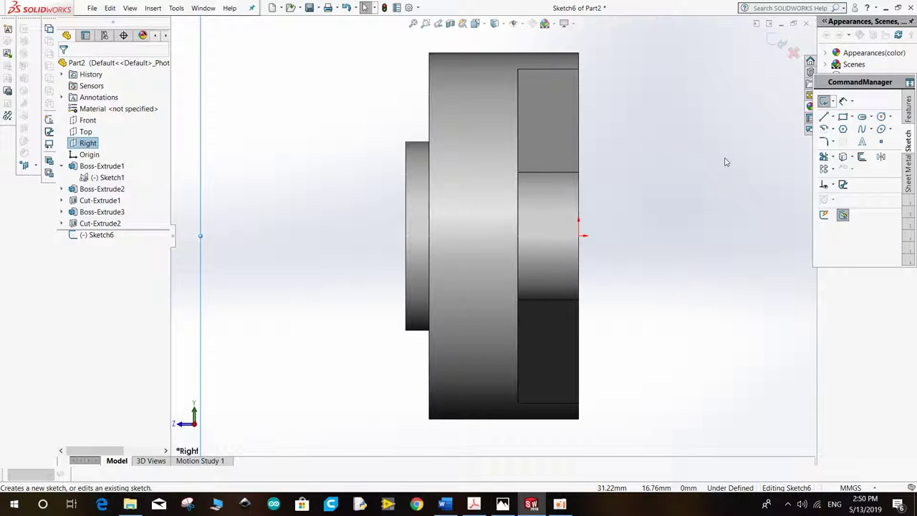
Step: Draw a short horizontal centerline from the collar's left face at centre height, checking the reference drawing
{"action": "left_click", "coordinate": [881, 118]}
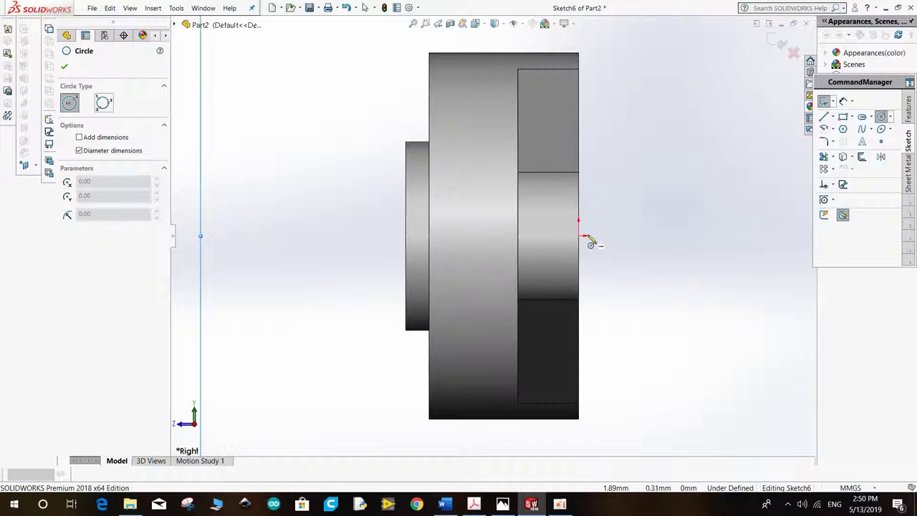
{"action": "right_click", "coordinate": [634, 176]}
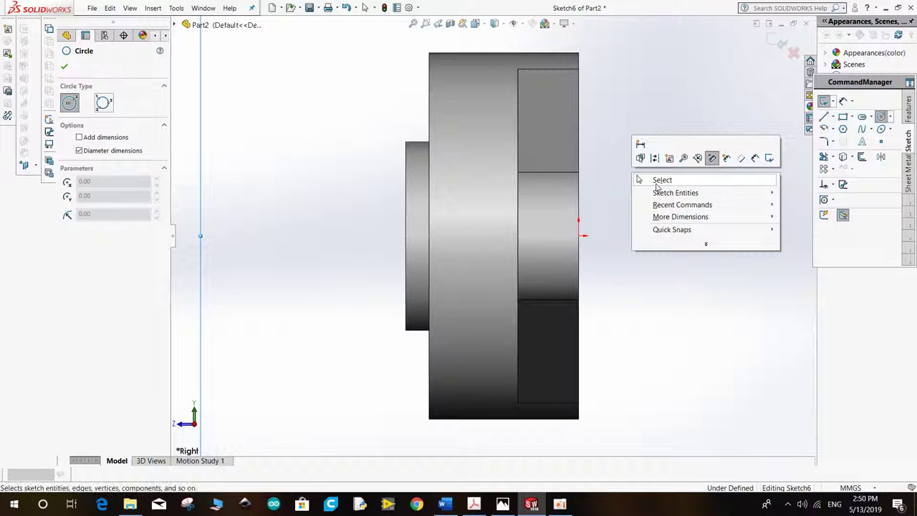
{"action": "left_click", "coordinate": [659, 182]}
{"action": "left_click", "coordinate": [833, 119]}
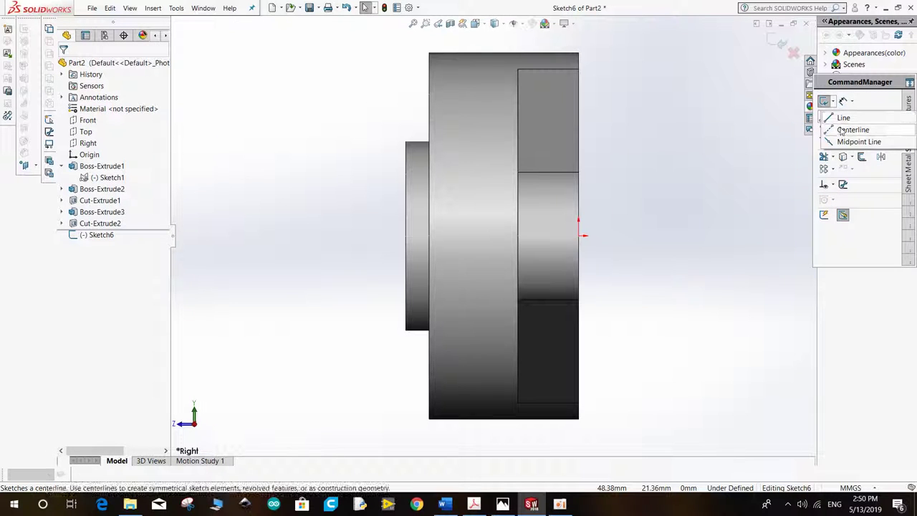
{"action": "left_click", "coordinate": [849, 129]}
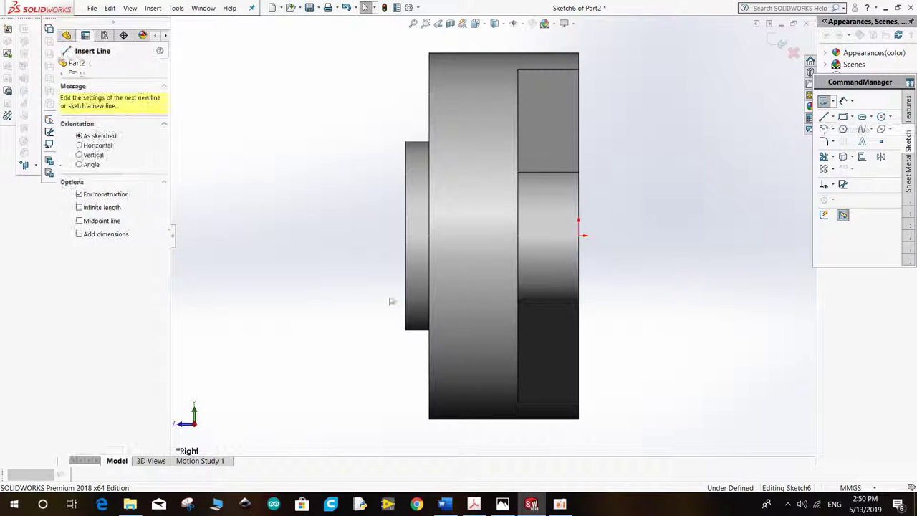
{"action": "left_click", "coordinate": [406, 235]}
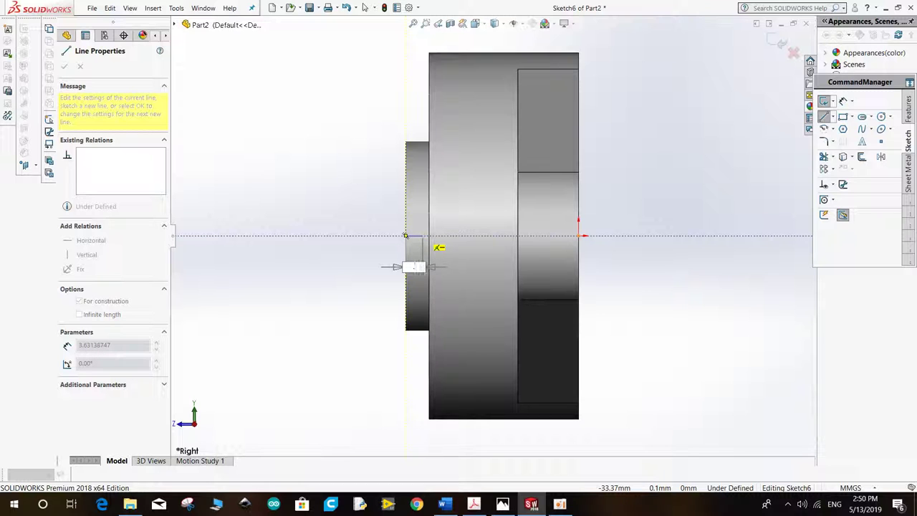
{"action": "left_click", "coordinate": [427, 236]}
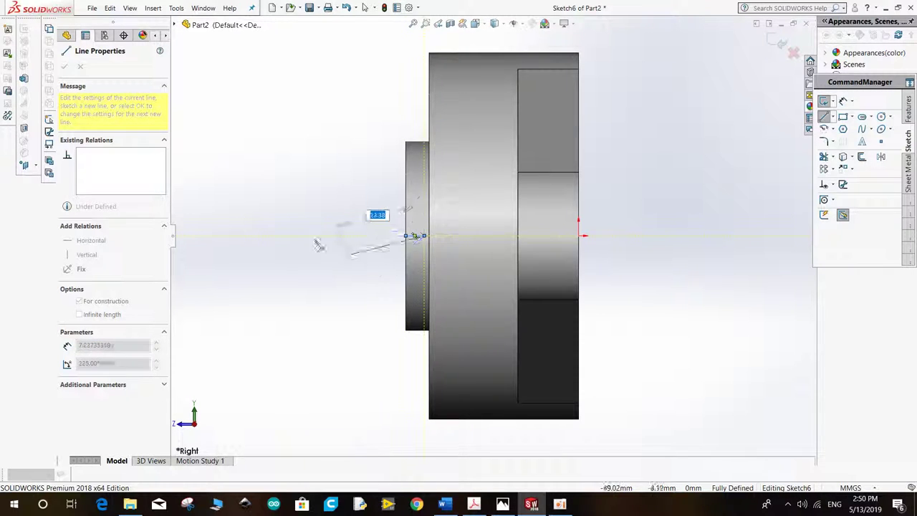
{"action": "right_click", "coordinate": [300, 232]}
{"action": "left_click", "coordinate": [320, 235]}
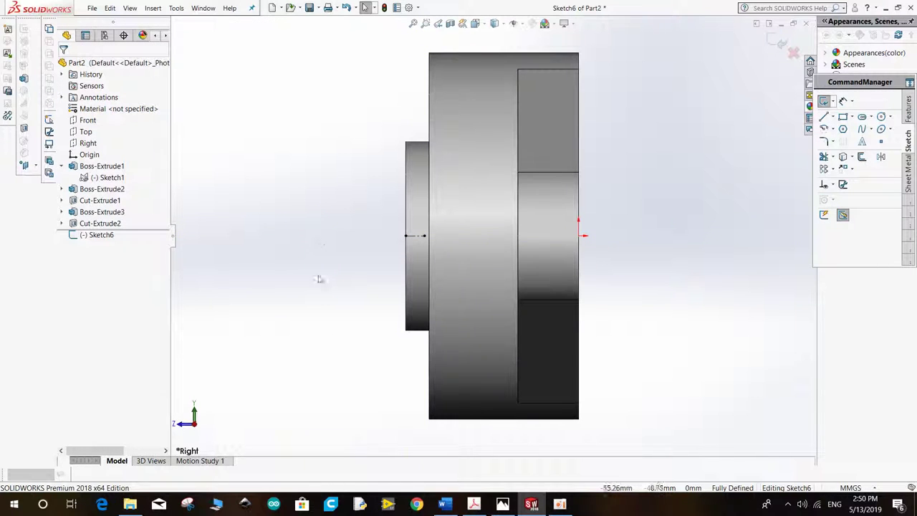
{"action": "left_click", "coordinate": [502, 505]}
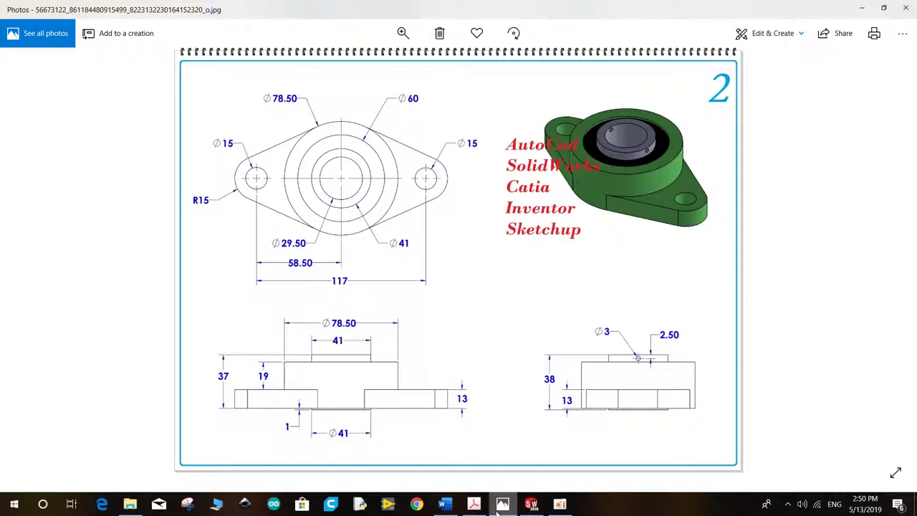
{"action": "left_click", "coordinate": [531, 504]}
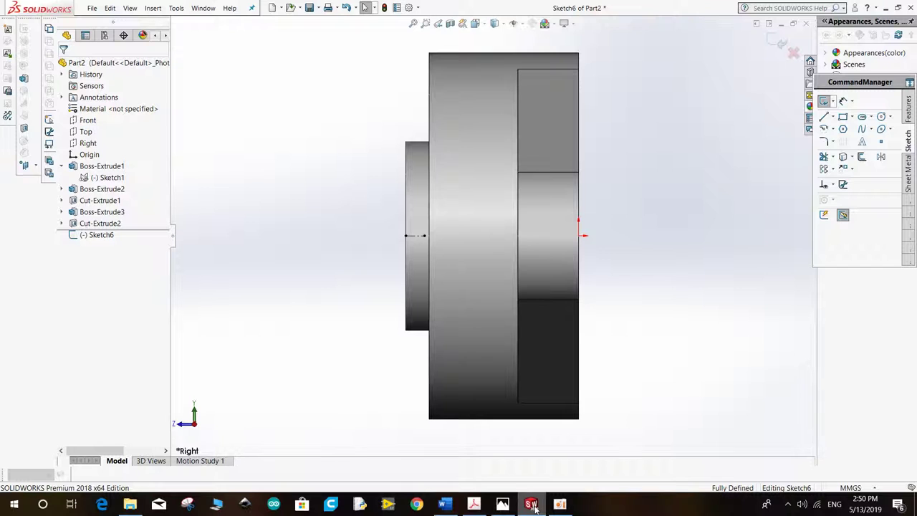
Step: Dimension the centerline's length to 2.50 mm
{"action": "left_click", "coordinate": [842, 102]}
{"action": "left_click", "coordinate": [415, 237]}
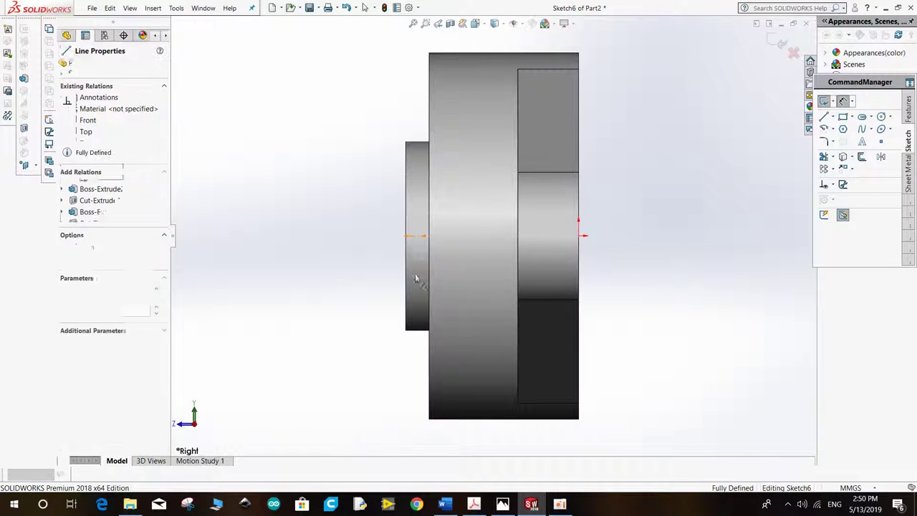
{"action": "left_click", "coordinate": [419, 300]}
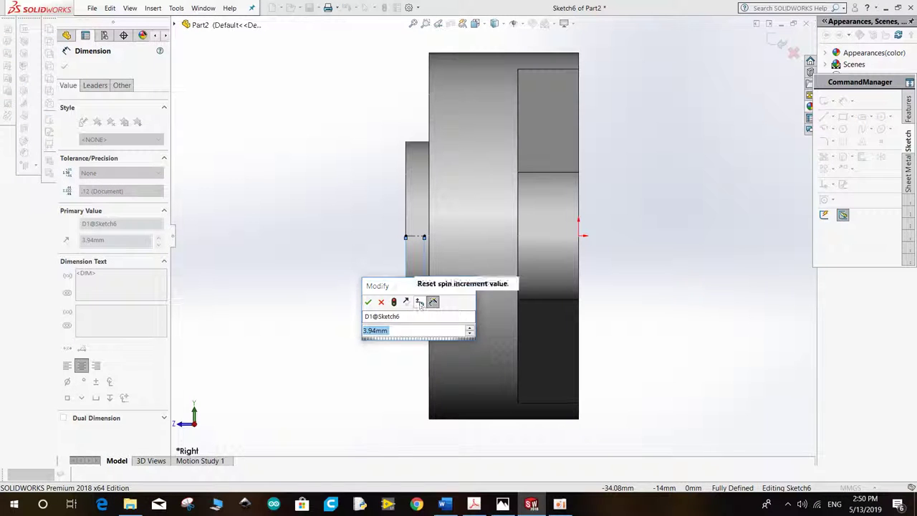
{"action": "type", "text": "3.94"}
{"action": "key", "text": "Return"}
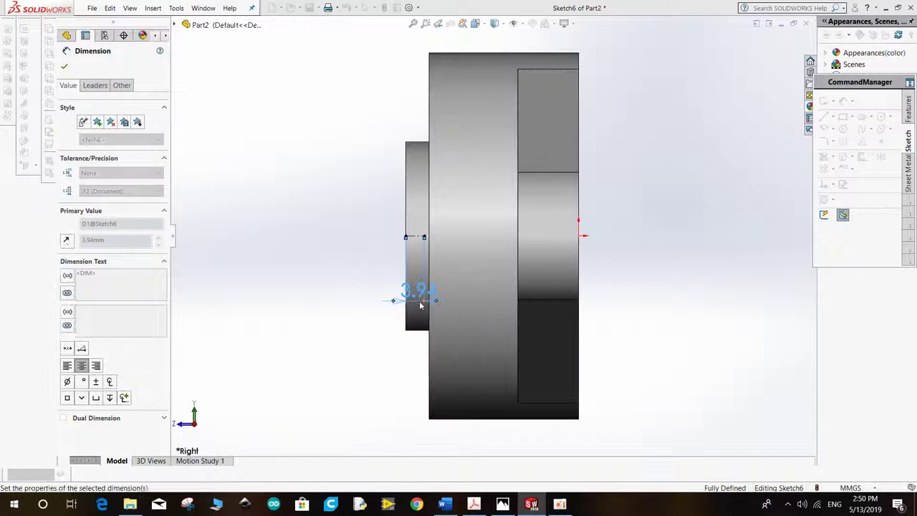
{"action": "right_click", "coordinate": [297, 163]}
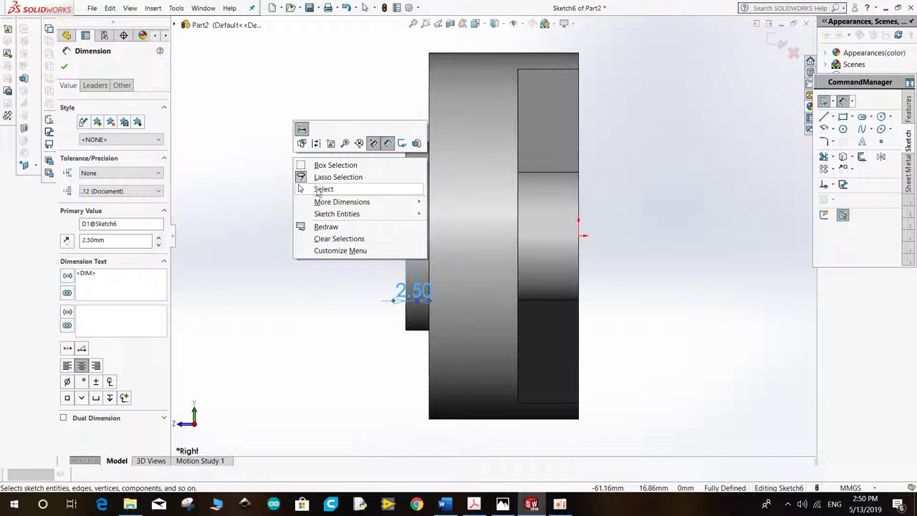
{"action": "left_click", "coordinate": [323, 190]}
Step: Draw a circle at the centerline's end and dimension it to Ø3.00 mm
{"action": "left_click", "coordinate": [881, 117]}
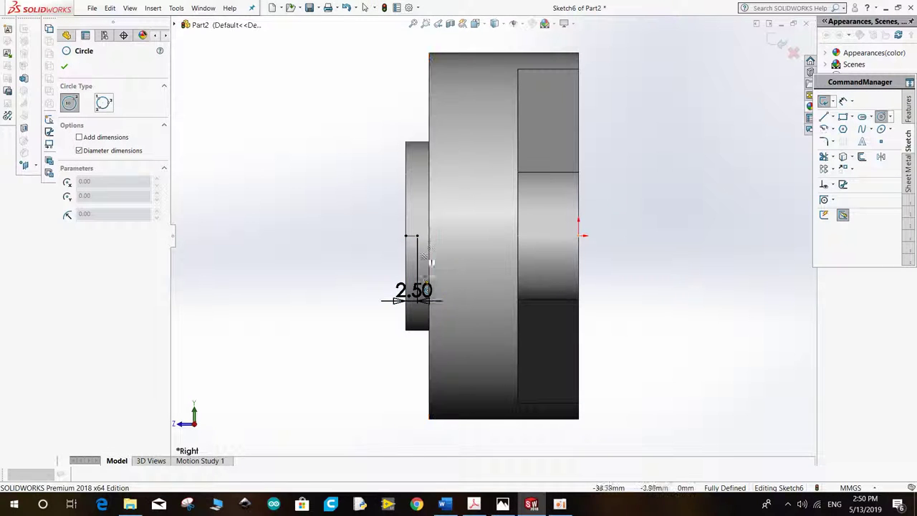
{"action": "left_click", "coordinate": [417, 236]}
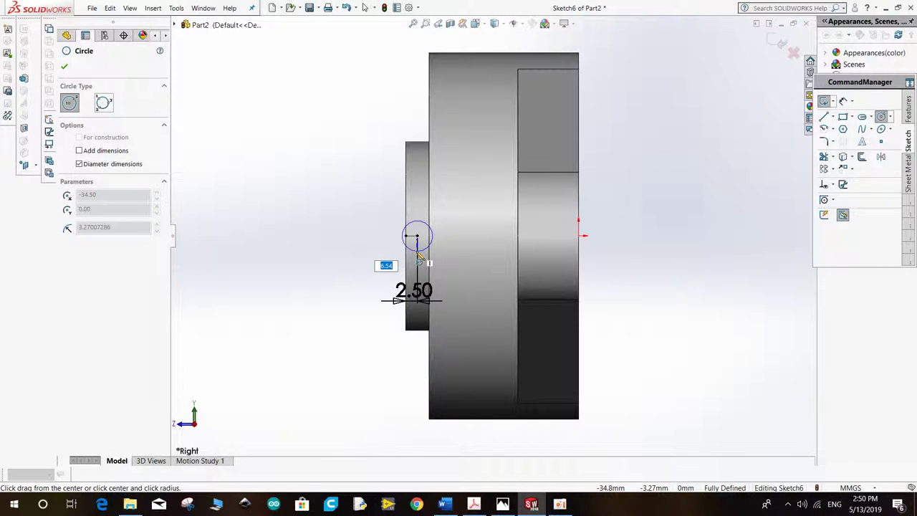
{"action": "left_click", "coordinate": [419, 252]}
{"action": "key", "text": "Escape"}
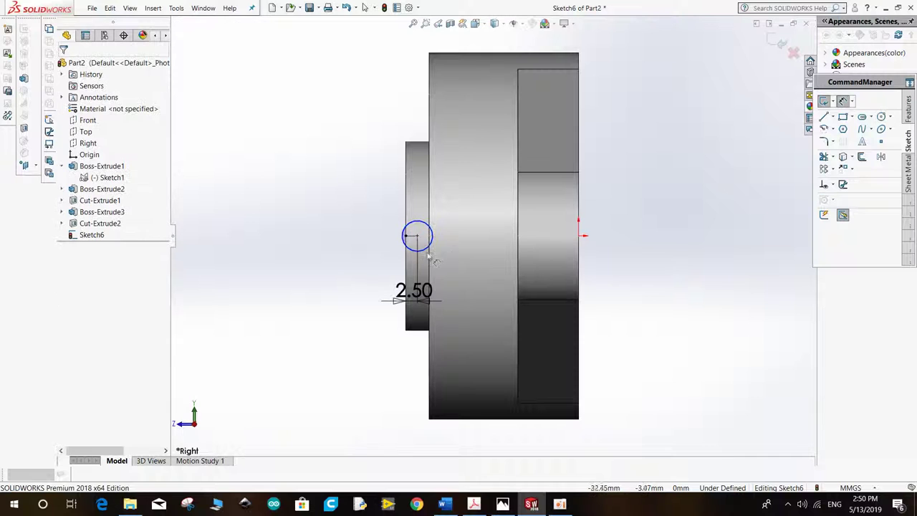
{"action": "left_click", "coordinate": [429, 247]}
{"action": "left_click", "coordinate": [351, 198]}
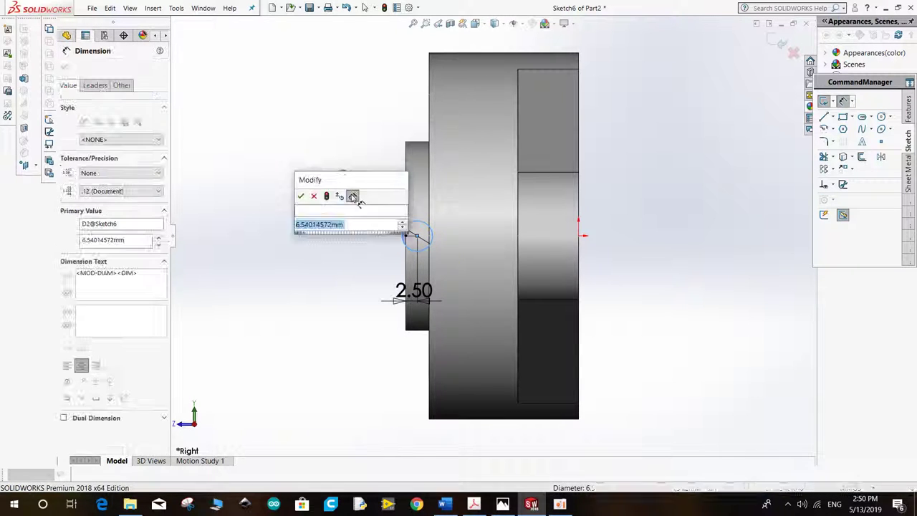
{"action": "type", "text": "3"}
{"action": "key", "text": "Return"}
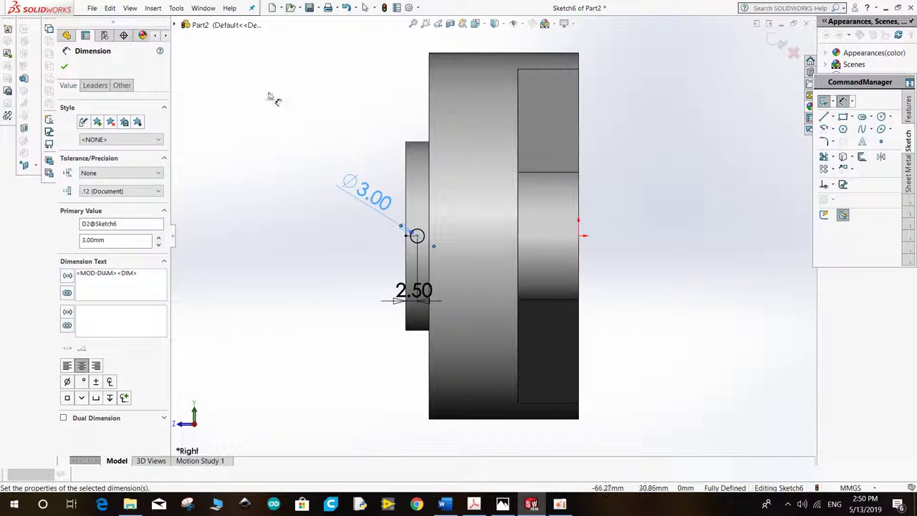
{"action": "right_click", "coordinate": [272, 98]}
{"action": "left_click", "coordinate": [301, 123]}
{"action": "mouse_move", "coordinate": [332, 206]}
{"action": "middle_mouse_down"}
{"action": "mouse_move", "coordinate": [365, 7]}
{"action": "mouse_move", "coordinate": [398, 217]}
{"action": "mouse_move", "coordinate": [424, 247]}
{"action": "middle_mouse_up"}
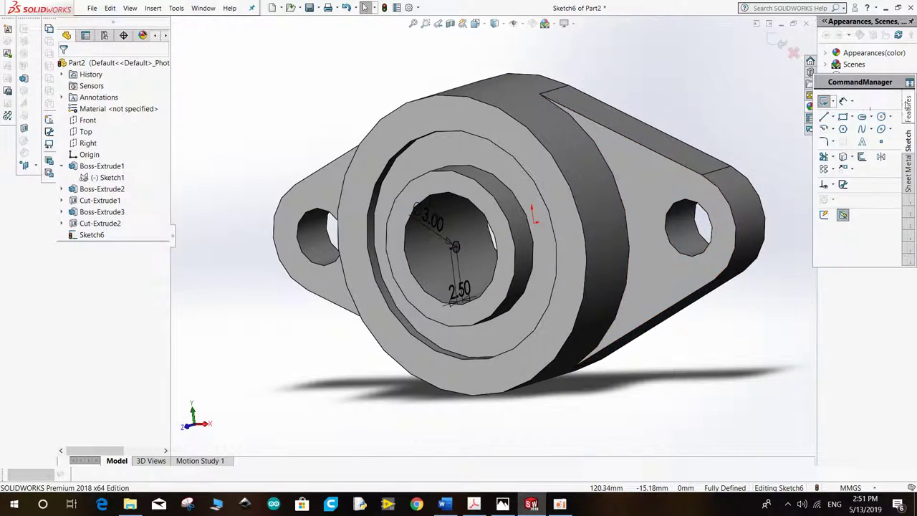
Step: Cut the Ø3 circle Mid Plane 100 mm through the collar as Cut-Extrude3, then inspect the hole
{"action": "left_click", "coordinate": [908, 109]}
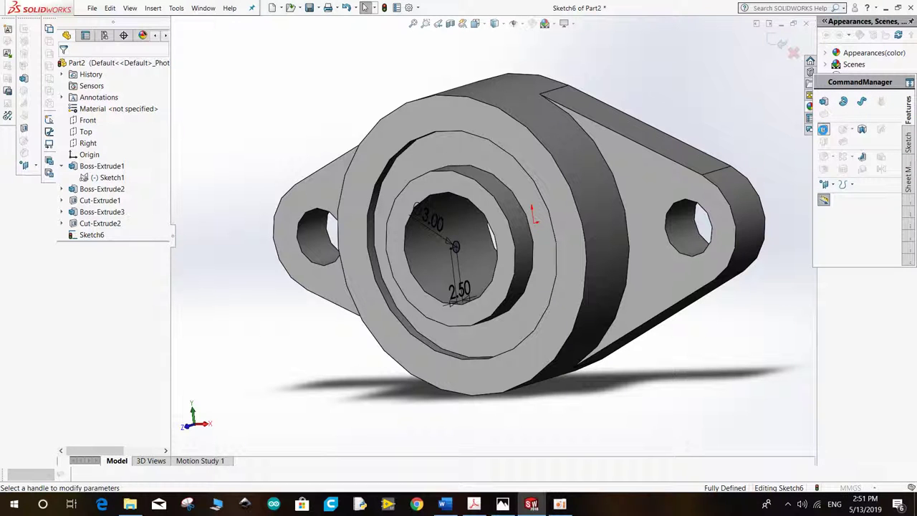
{"action": "left_click", "coordinate": [824, 129]}
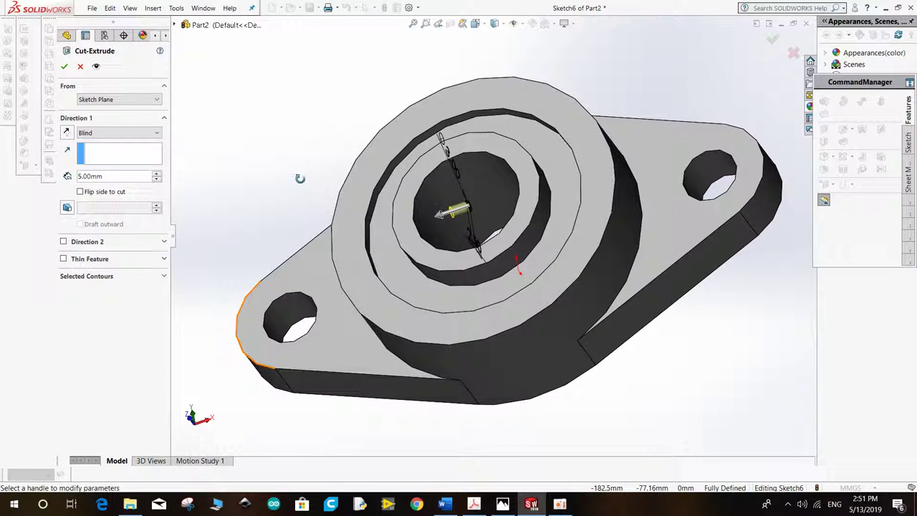
{"action": "left_click", "coordinate": [117, 134]}
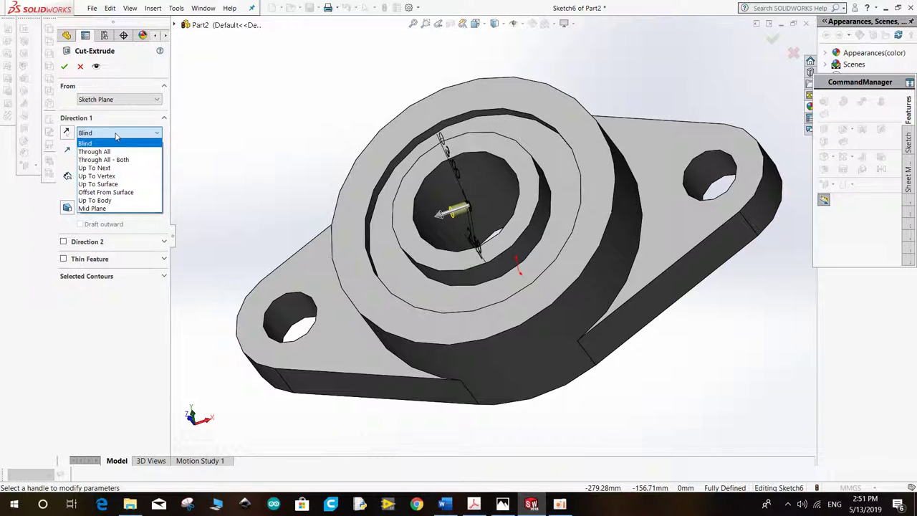
{"action": "left_click", "coordinate": [92, 208]}
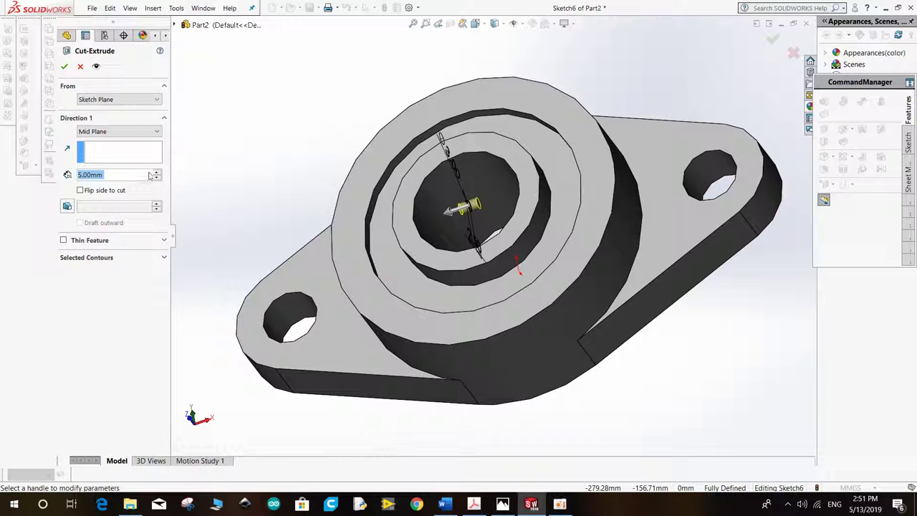
{"action": "left_click_drag", "start_coordinate": [450, 209], "coordinate": [277, 270]}
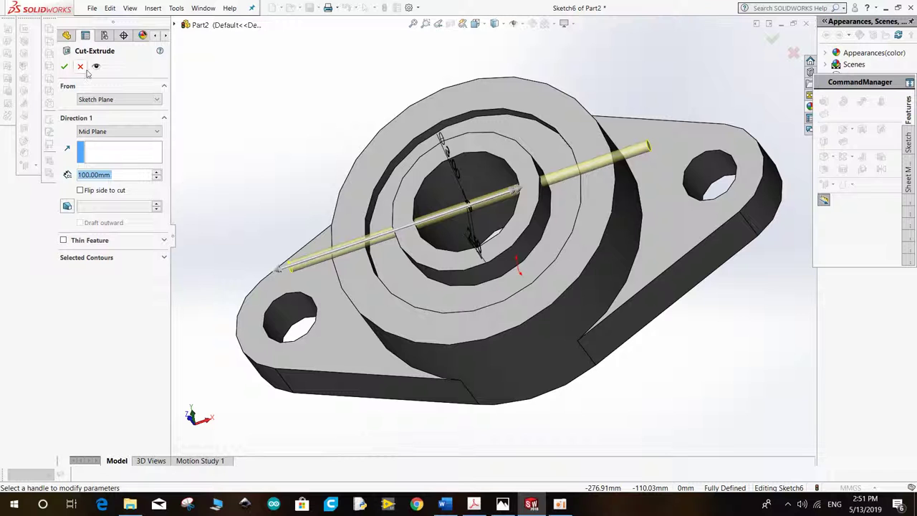
{"action": "left_click", "coordinate": [64, 67]}
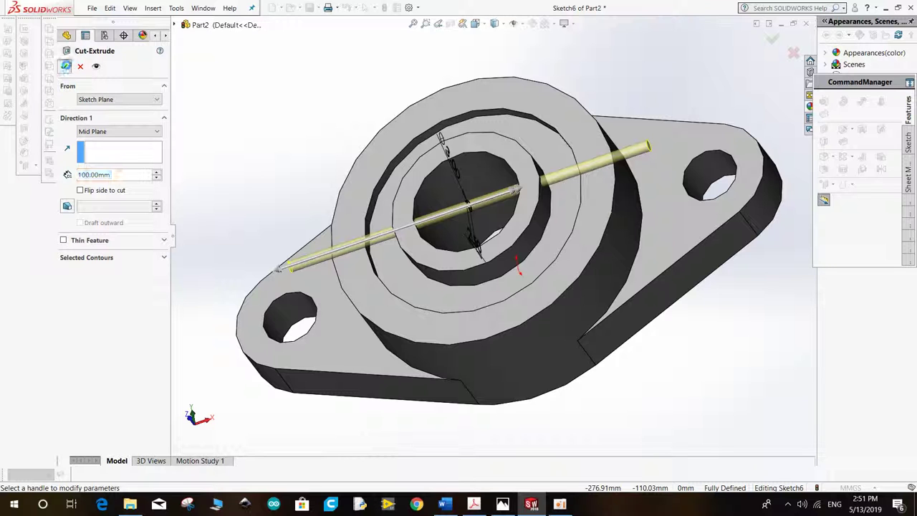
{"action": "mouse_move", "coordinate": [370, 207]}
{"action": "middle_mouse_down"}
{"action": "mouse_move", "coordinate": [346, 182]}
{"action": "mouse_move", "coordinate": [522, 286]}
{"action": "middle_mouse_up"}
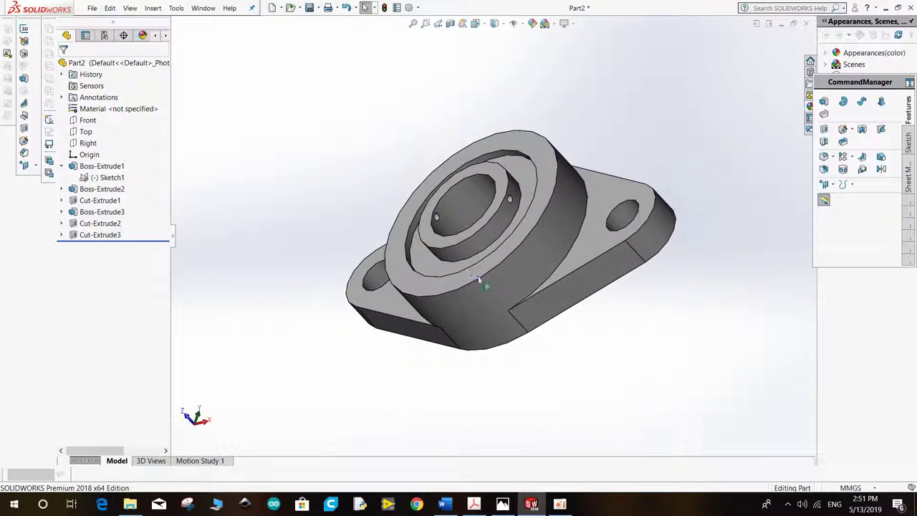
{"action": "left_click", "coordinate": [502, 504]}
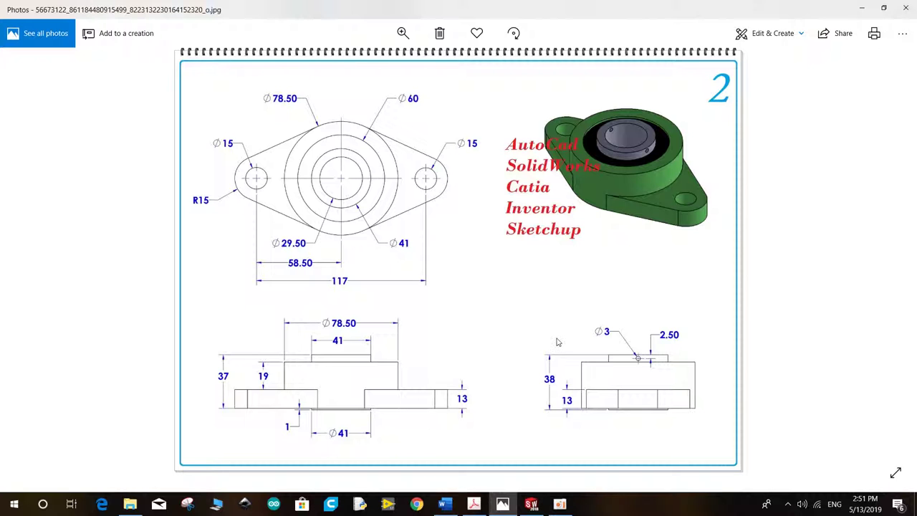
Step: Turn to the housing's underside and start a new sketch on the bottom face, viewed head-on
{"action": "left_click", "coordinate": [531, 504]}
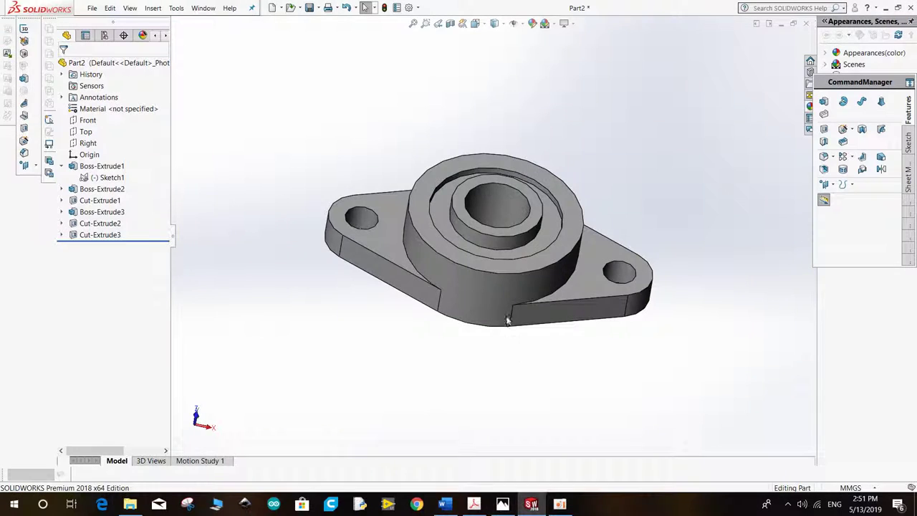
{"action": "middle_click_drag", "start_coordinate": [514, 339], "coordinate": [533, 234]}
{"action": "right_click", "coordinate": [532, 234]}
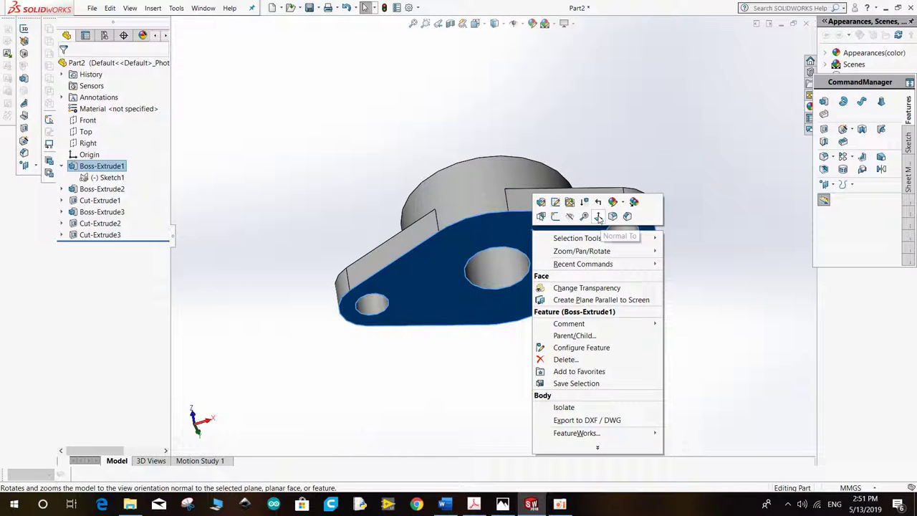
{"action": "left_click", "coordinate": [607, 214]}
{"action": "right_click", "coordinate": [497, 150]}
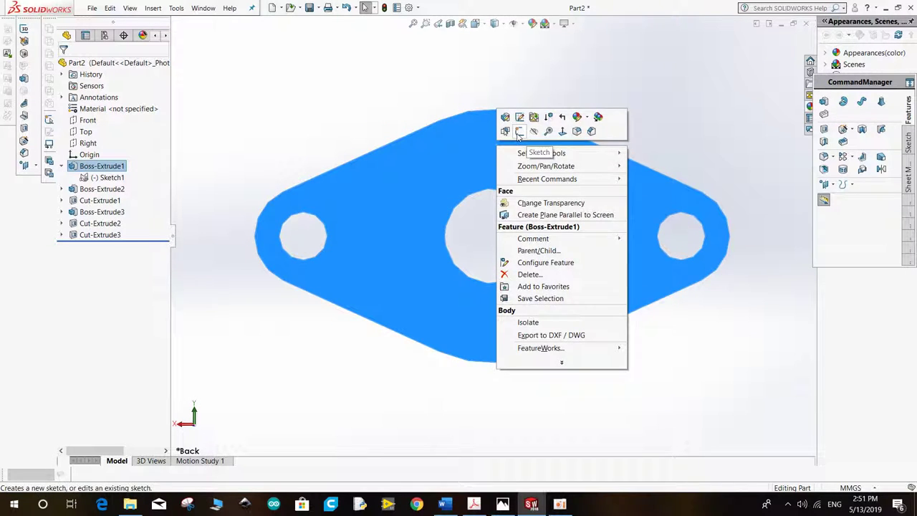
{"action": "left_click", "coordinate": [519, 130]}
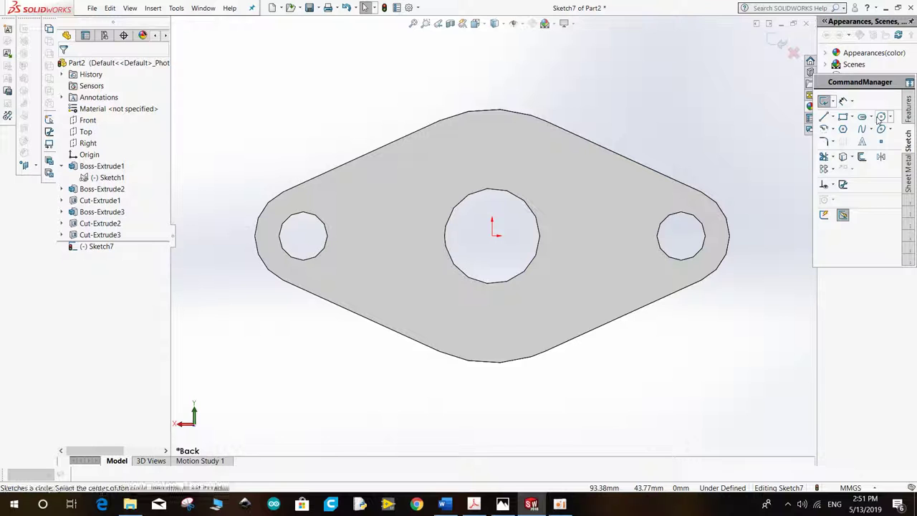
Step: Draw a circle around the centre hole and dimension it to Ø41 mm
{"action": "left_click", "coordinate": [881, 116]}
{"action": "left_click", "coordinate": [492, 235]}
{"action": "left_click", "coordinate": [569, 285]}
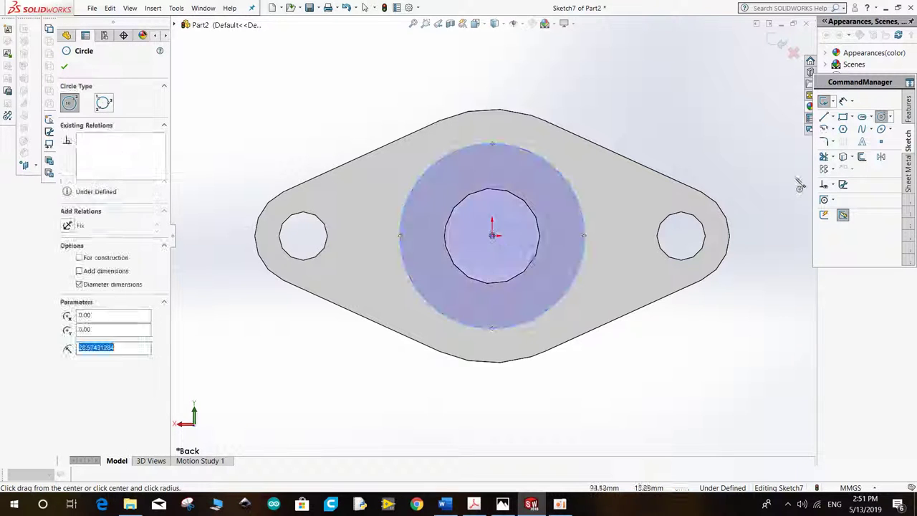
{"action": "key", "text": "Escape"}
{"action": "left_click", "coordinate": [527, 147]}
{"action": "left_click", "coordinate": [481, 83]}
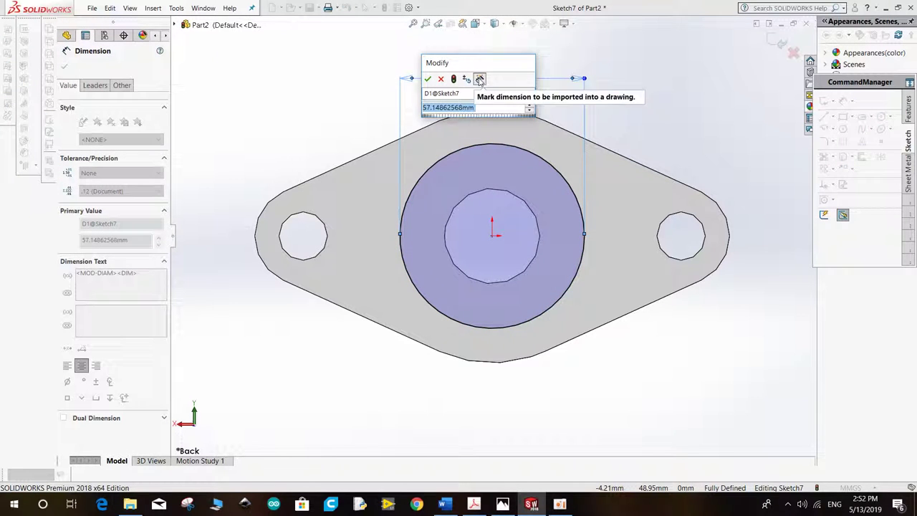
{"action": "type", "text": "41"}
{"action": "key", "text": "Return"}
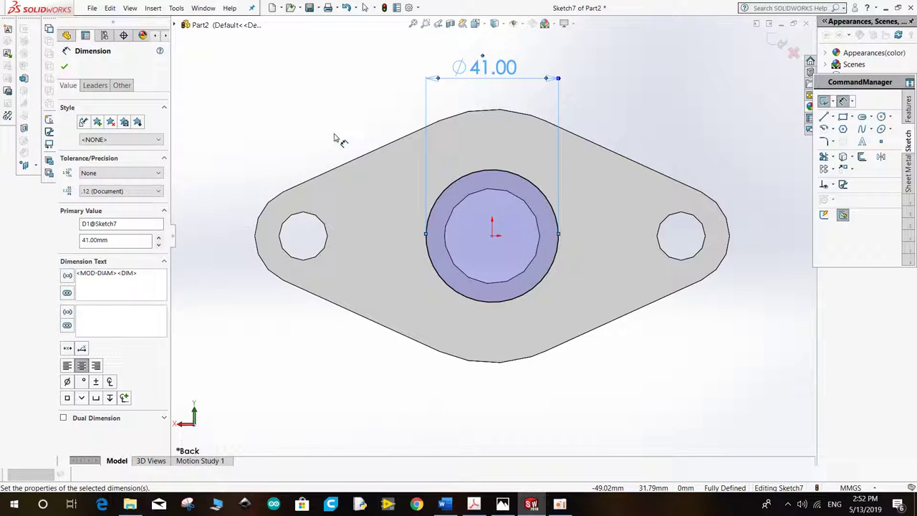
Step: Add a concentric inner circle matching the centre hole and begin an Extruded Boss/Base
{"action": "left_click", "coordinate": [880, 117]}
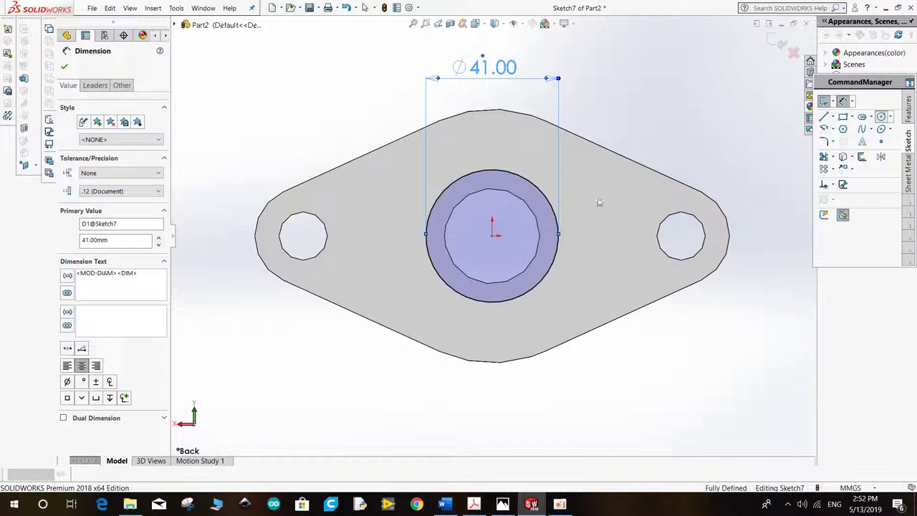
{"action": "left_click", "coordinate": [493, 234]}
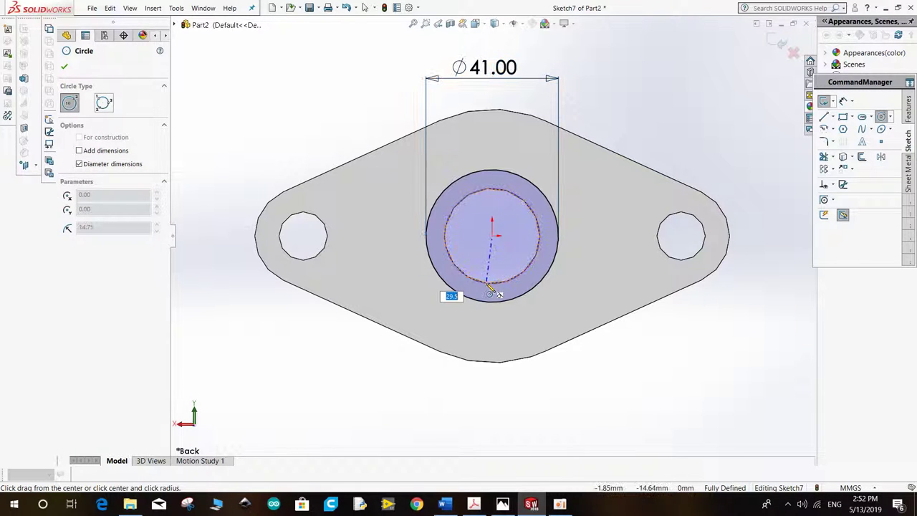
{"action": "left_click", "coordinate": [493, 284]}
{"action": "right_click", "coordinate": [495, 291]}
{"action": "left_click", "coordinate": [494, 290]}
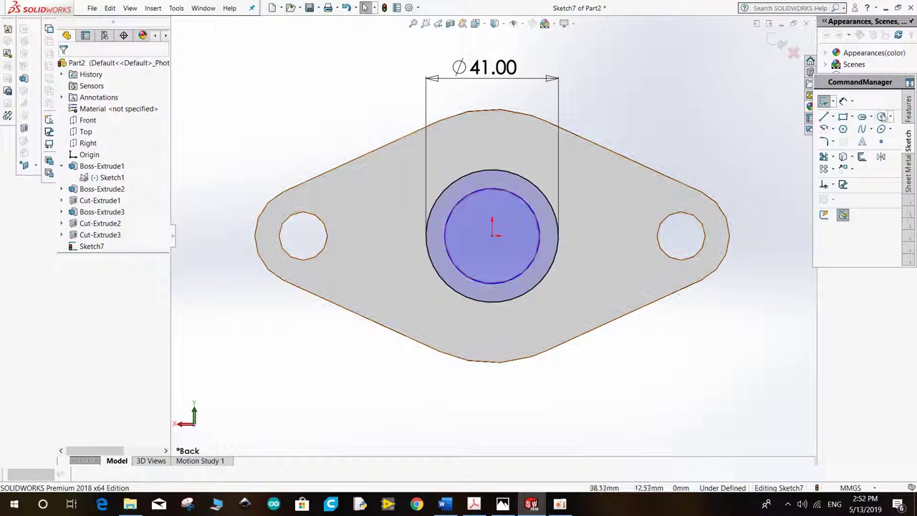
{"action": "left_click", "coordinate": [824, 101]}
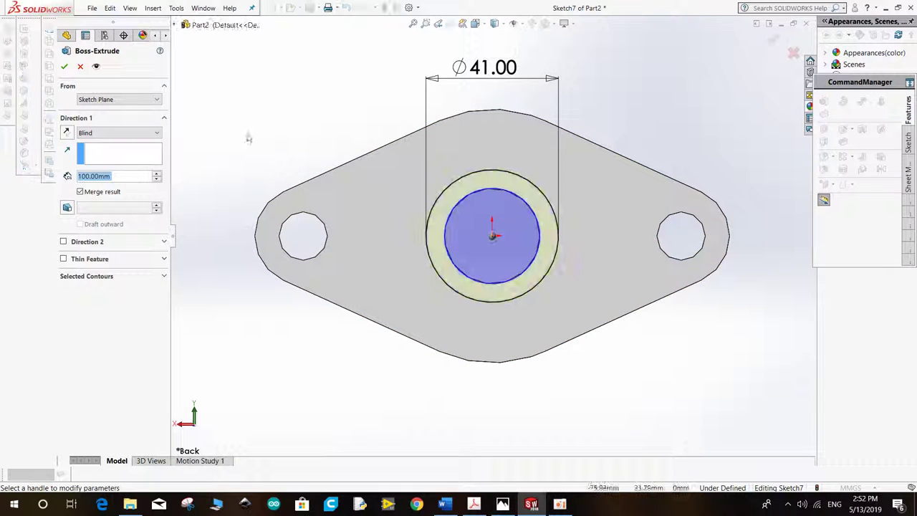
Step: Extrude the ring sketch 1 mm as Boss-Extrude4 and orbit to view it
{"action": "type", "text": "1"}
{"action": "key", "text": "Return"}
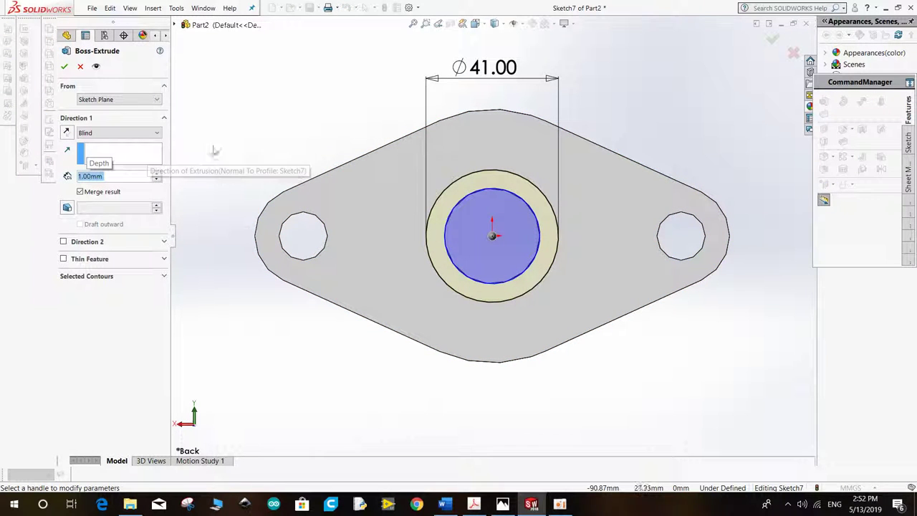
{"action": "left_click", "coordinate": [65, 66]}
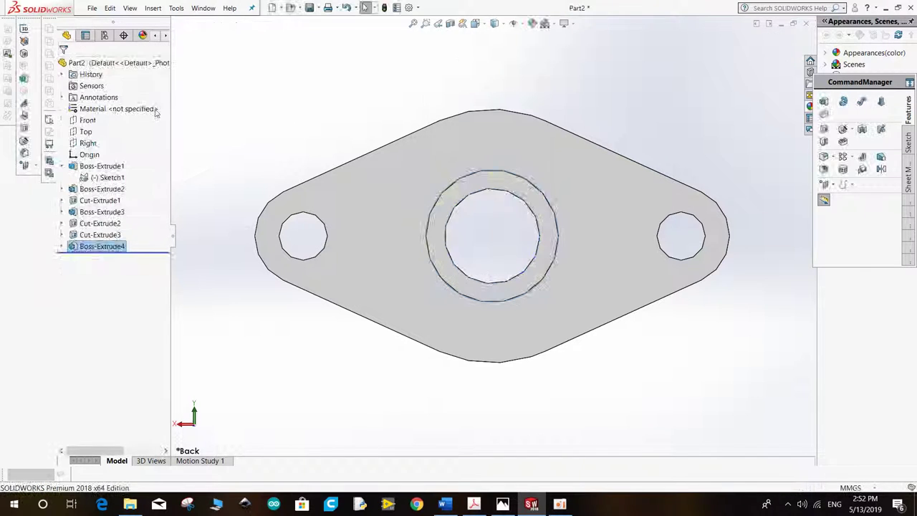
{"action": "mouse_move", "coordinate": [291, 115]}
{"action": "middle_mouse_down"}
{"action": "mouse_move", "coordinate": [287, 126]}
{"action": "mouse_move", "coordinate": [377, 306]}
{"action": "middle_mouse_up"}
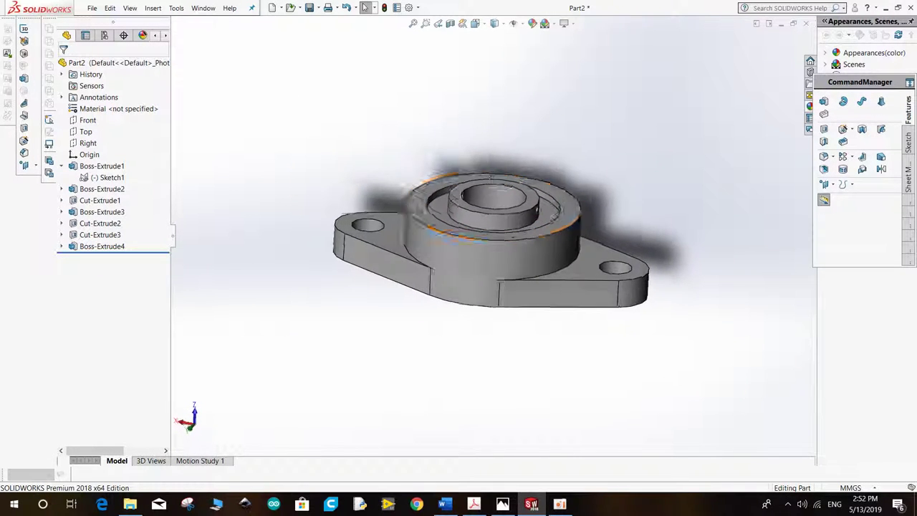
{"action": "middle_click_drag", "start_coordinate": [500, 165], "coordinate": [501, 230]}
Step: Compare with the reference drawing and uncover the appearances pane
{"action": "left_click", "coordinate": [501, 504]}
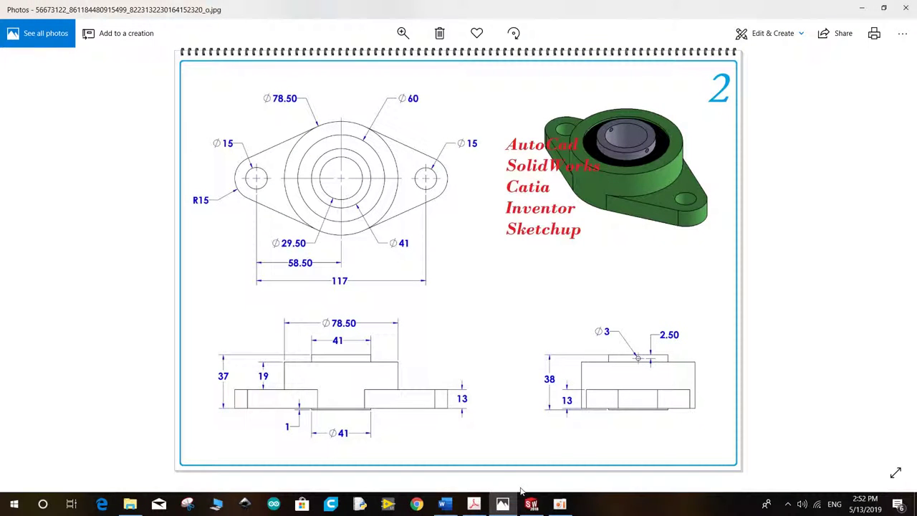
{"action": "left_click", "coordinate": [531, 505]}
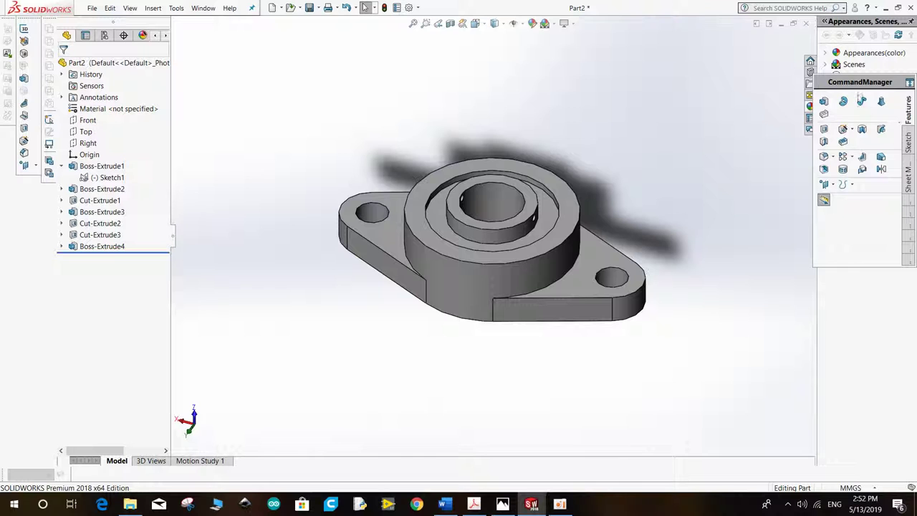
{"action": "left_click_drag", "start_coordinate": [855, 85], "coordinate": [855, 276]}
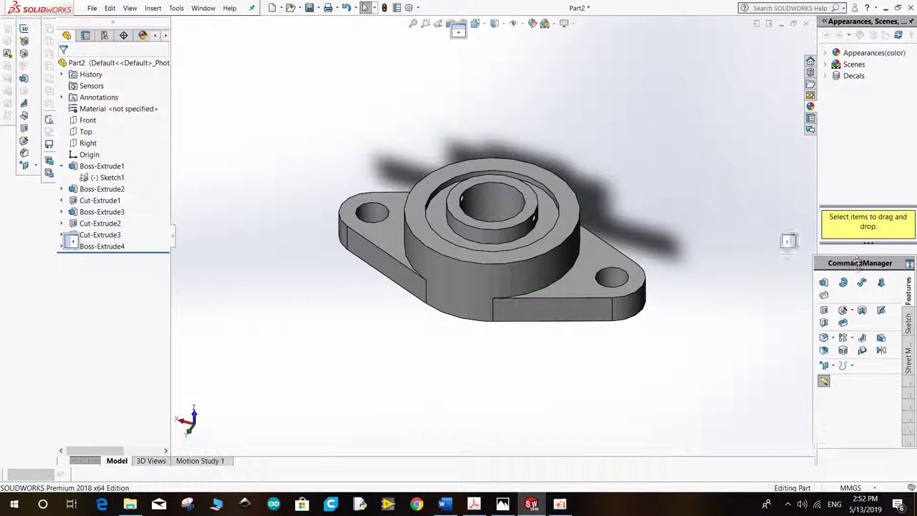
Step: Edit the whole part's colour, trying green, blue and teal shades against the reference
{"action": "left_click", "coordinate": [828, 55]}
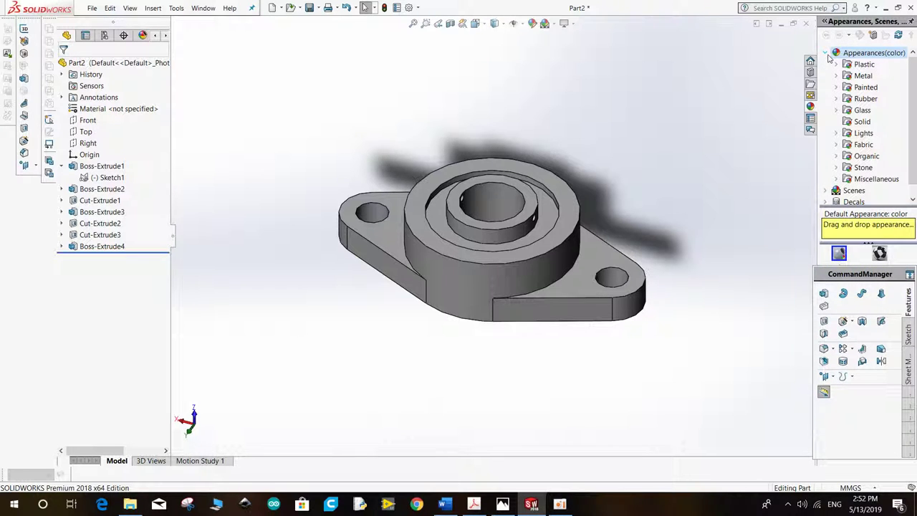
{"action": "left_click", "coordinate": [534, 28]}
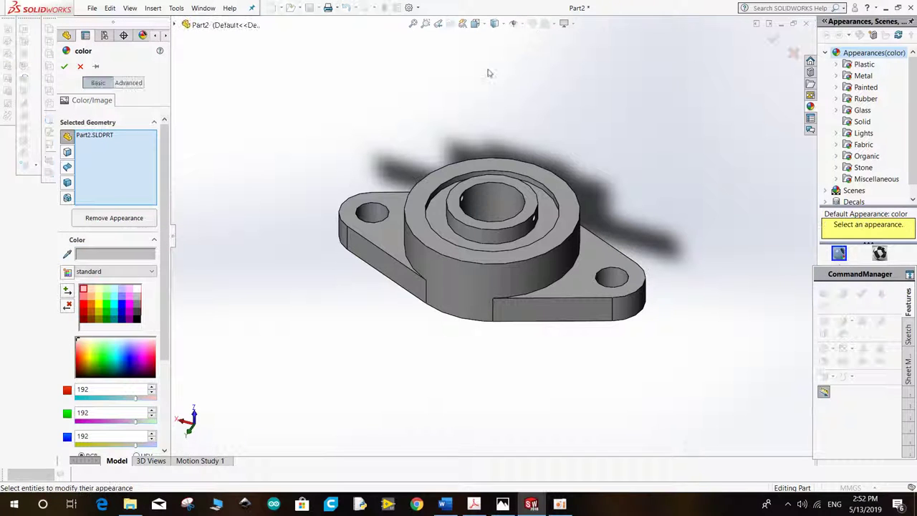
{"action": "left_click", "coordinate": [502, 503]}
{"action": "left_click", "coordinate": [531, 504]}
{"action": "left_click", "coordinate": [100, 364]}
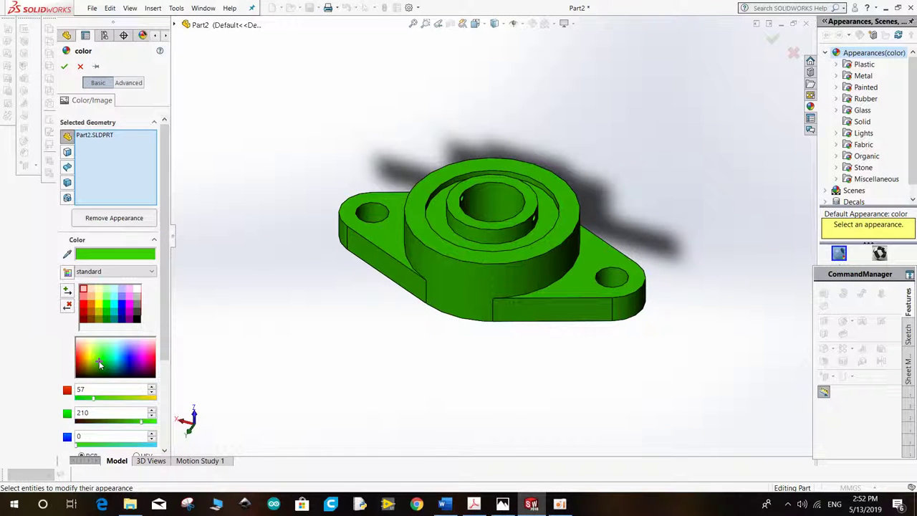
{"action": "left_click", "coordinate": [128, 359]}
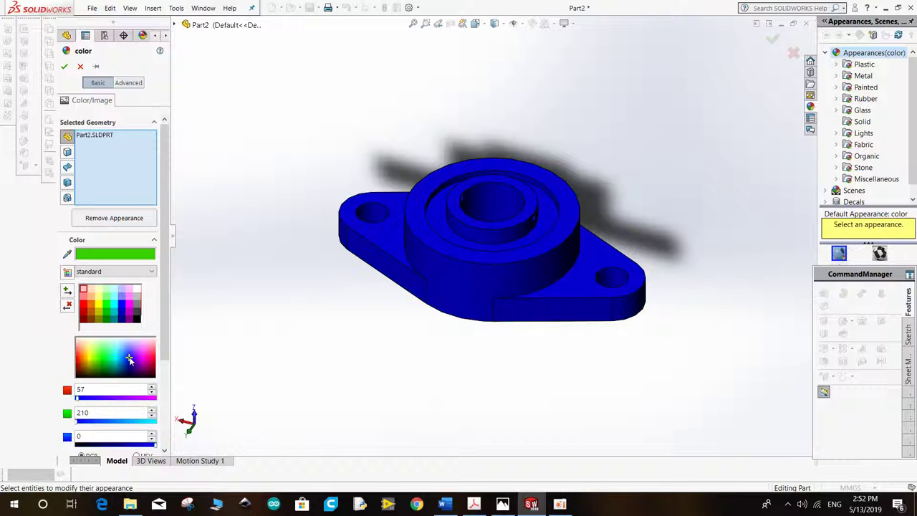
{"action": "left_click", "coordinate": [114, 356]}
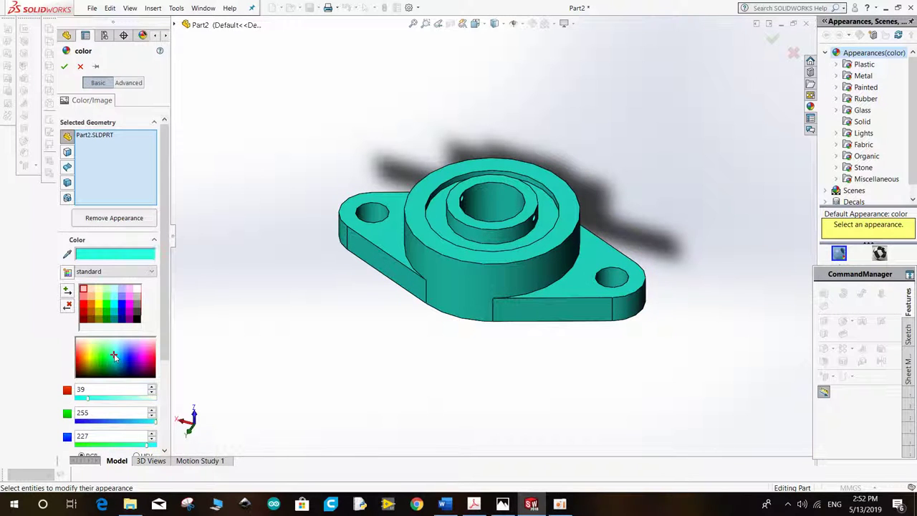
{"action": "left_click", "coordinate": [112, 368]}
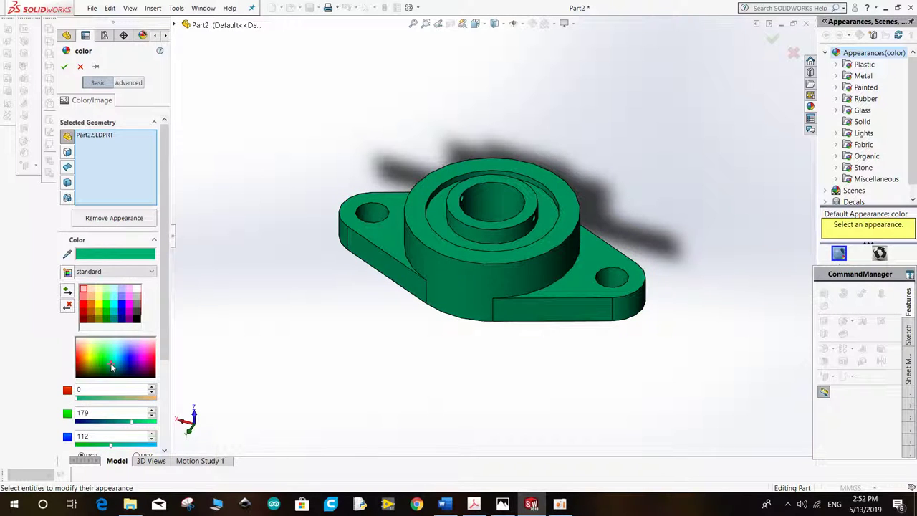
{"action": "left_click", "coordinate": [504, 504]}
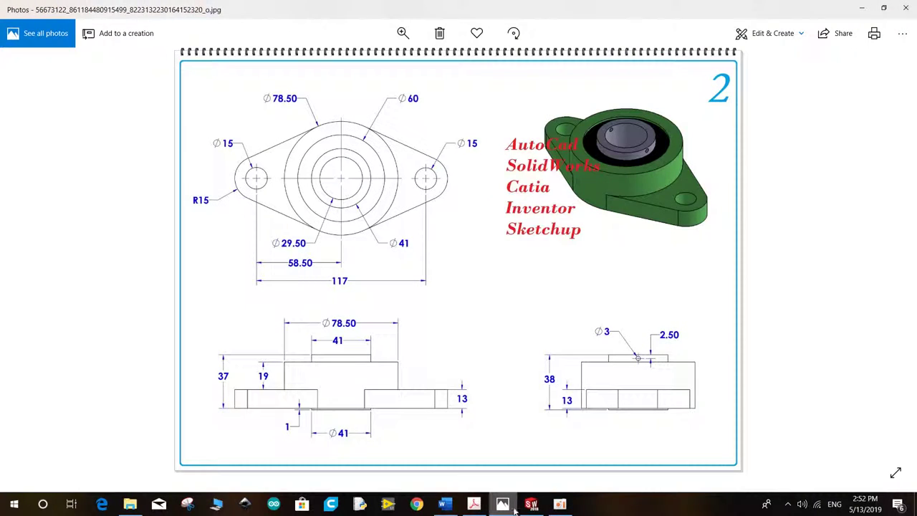
{"action": "left_click", "coordinate": [531, 504]}
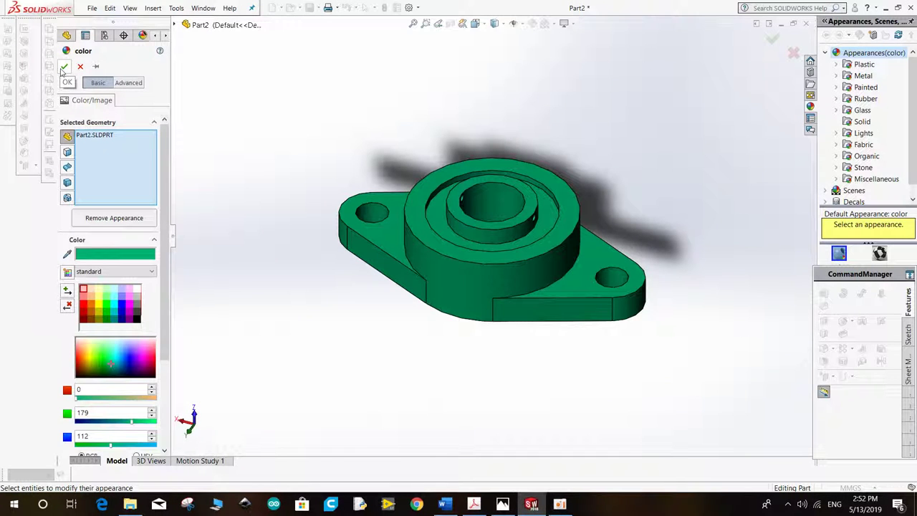
Step: Reselect the whole part and accept a darker green, RGB 0, 192, 16
{"action": "left_click", "coordinate": [451, 238]}
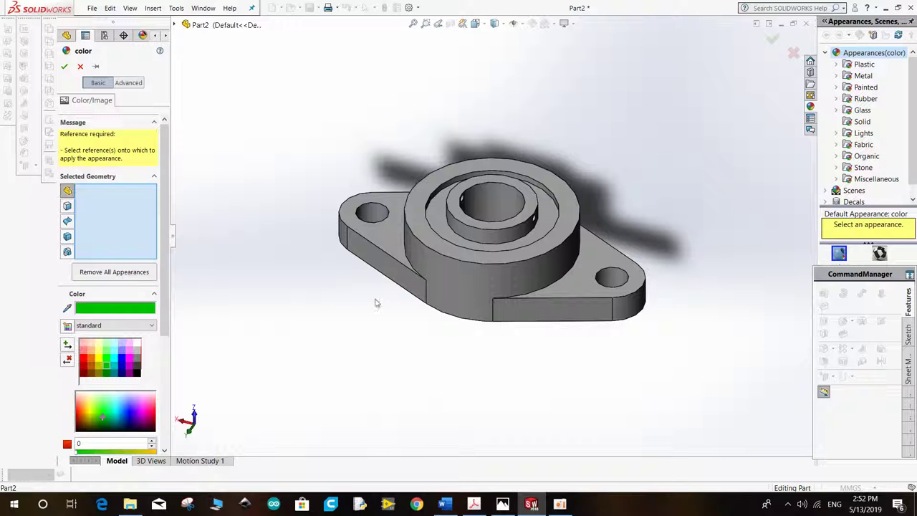
{"action": "left_click", "coordinate": [470, 280]}
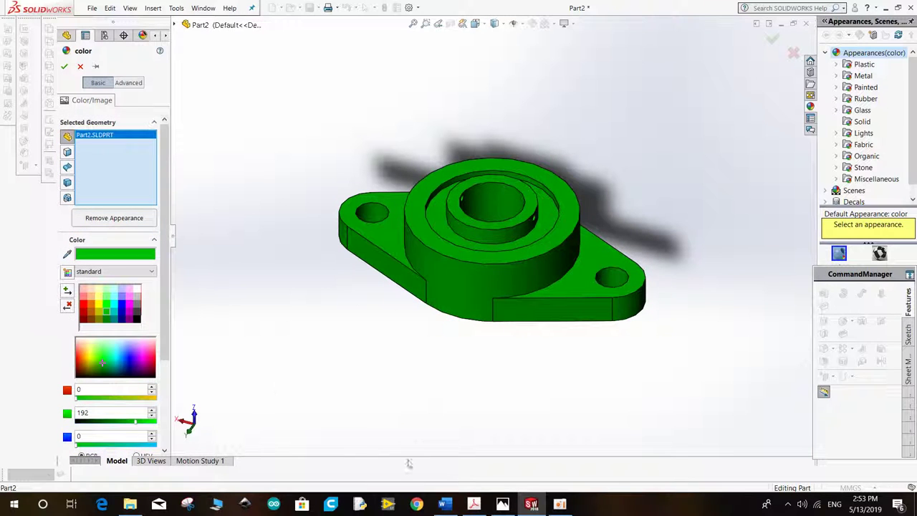
{"action": "left_click", "coordinate": [502, 504]}
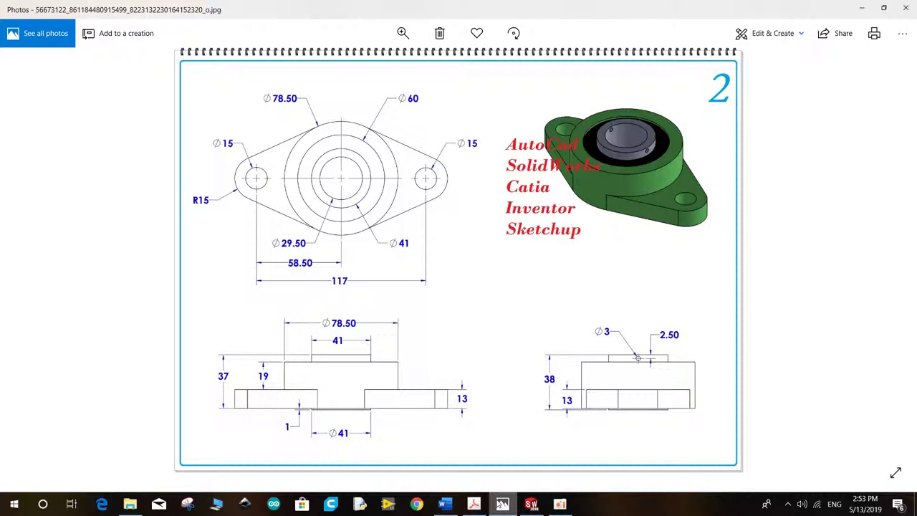
{"action": "left_click", "coordinate": [531, 503]}
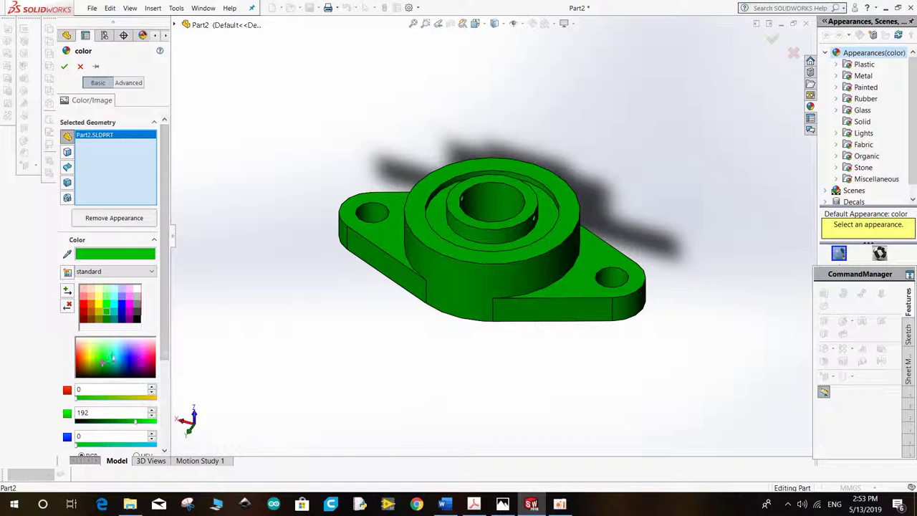
{"action": "left_click", "coordinate": [103, 355]}
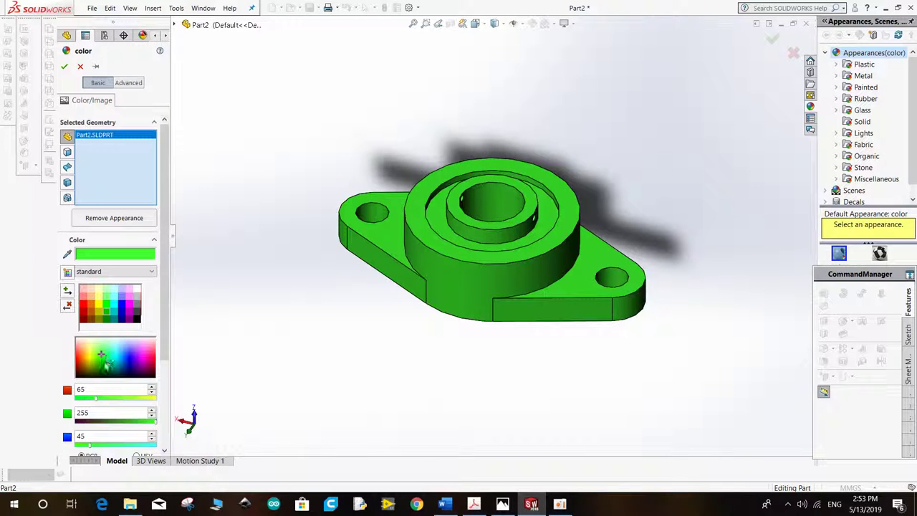
{"action": "left_click", "coordinate": [104, 366]}
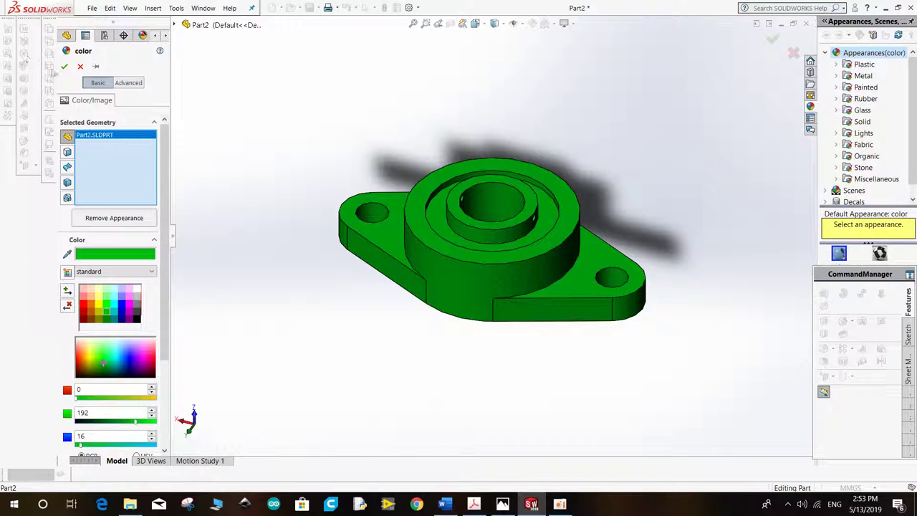
{"action": "left_click", "coordinate": [64, 66]}
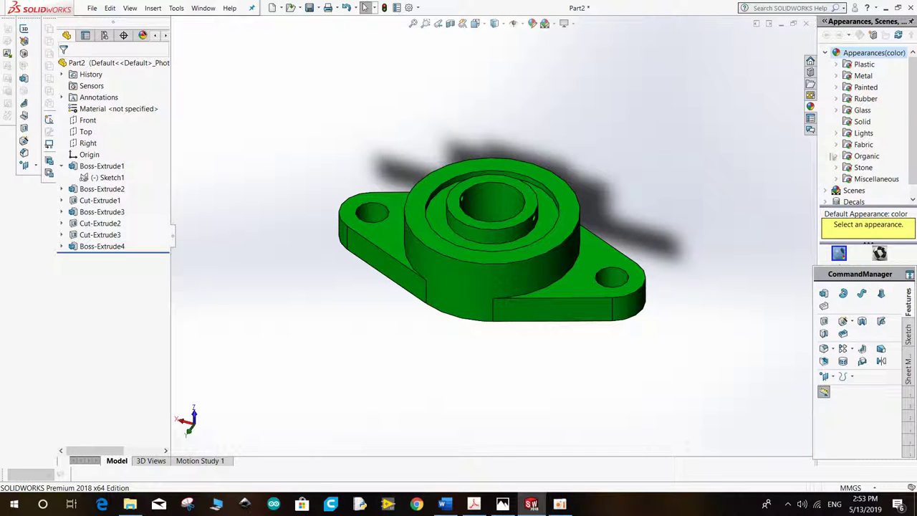
Step: Replace the plain green colour with green high gloss plastic on the whole part
{"action": "left_click", "coordinate": [836, 63]}
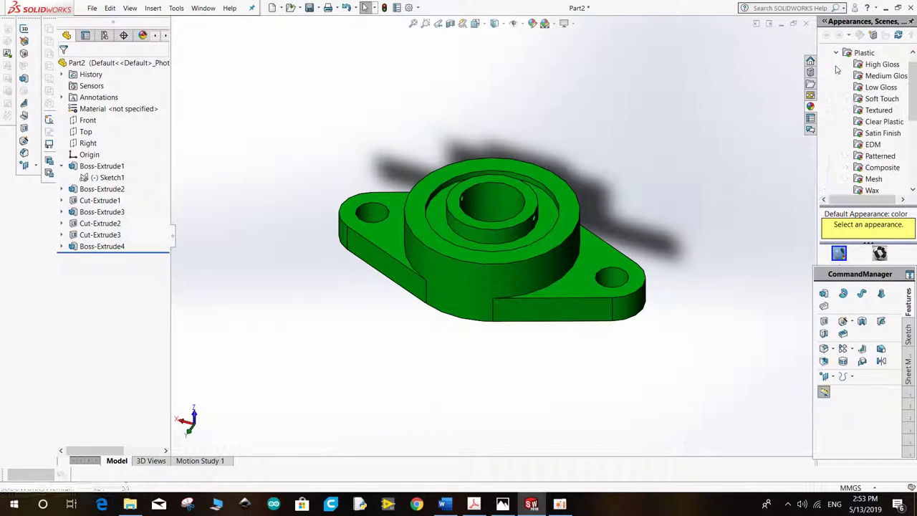
{"action": "left_click", "coordinate": [882, 65]}
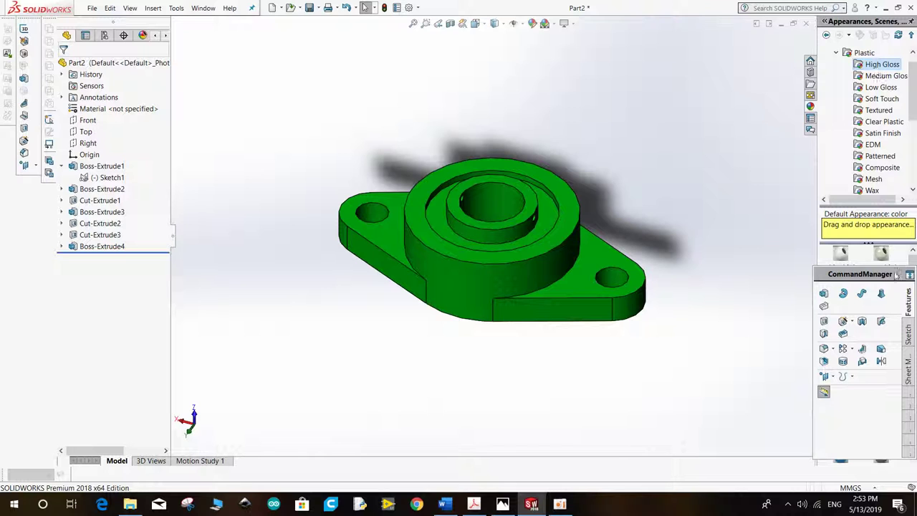
{"action": "key", "text": "ctrl+z"}
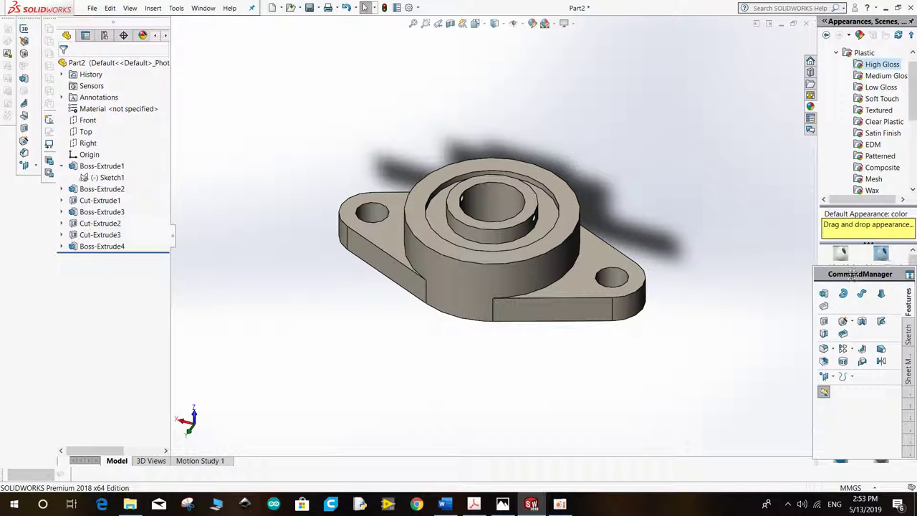
{"action": "left_click_drag", "start_coordinate": [857, 275], "coordinate": [714, 372]}
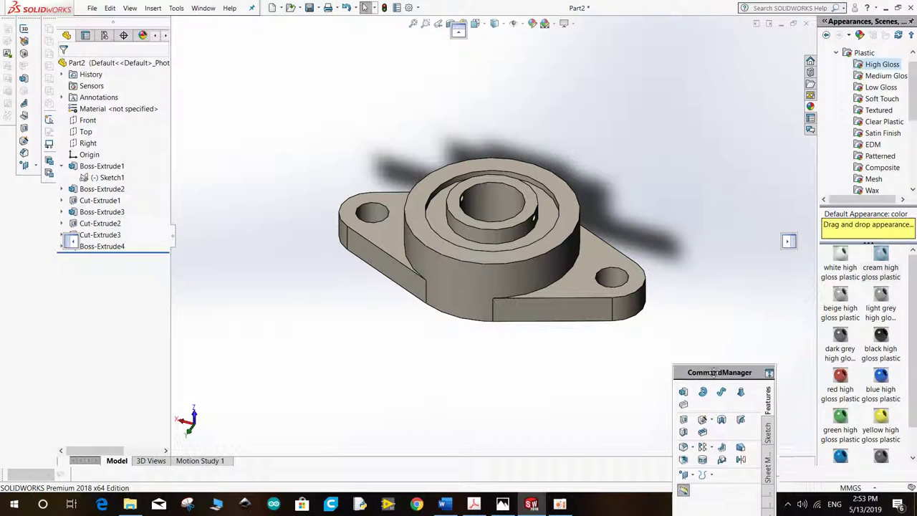
{"action": "double_click", "coordinate": [839, 418]}
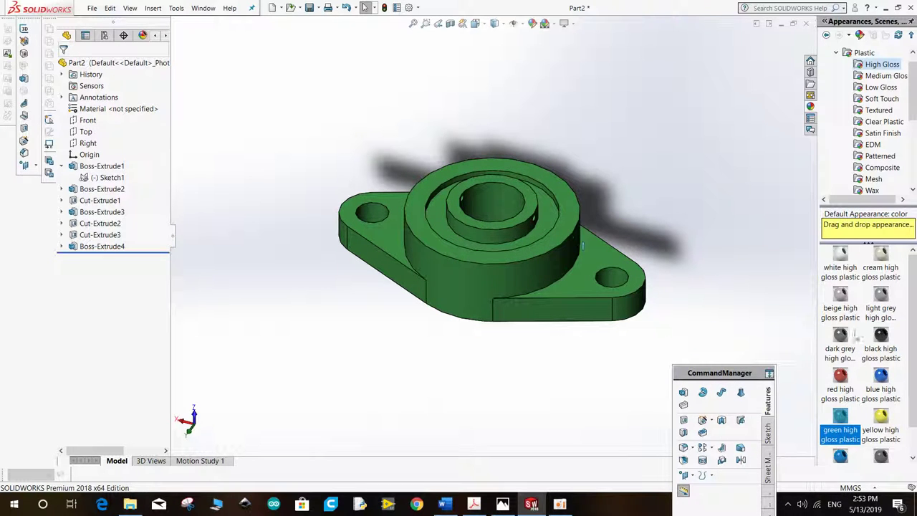
{"action": "left_click", "coordinate": [504, 504]}
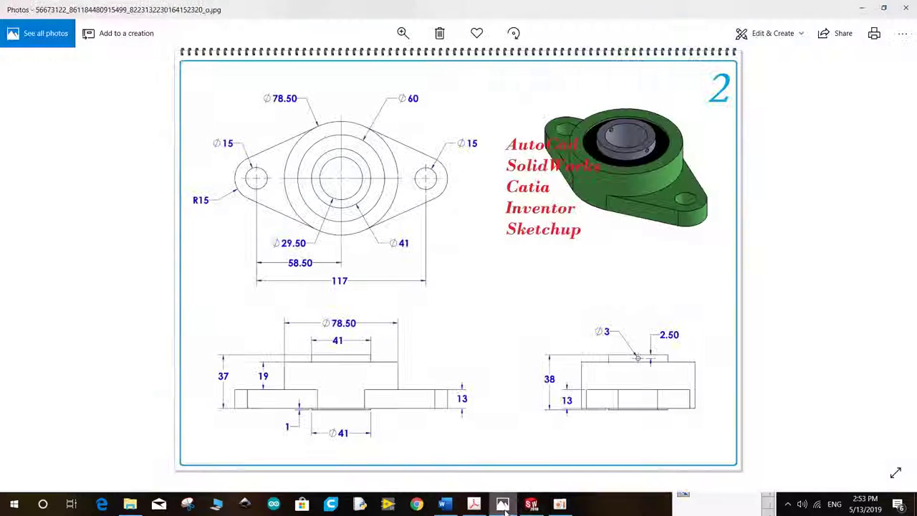
{"action": "left_click", "coordinate": [504, 505]}
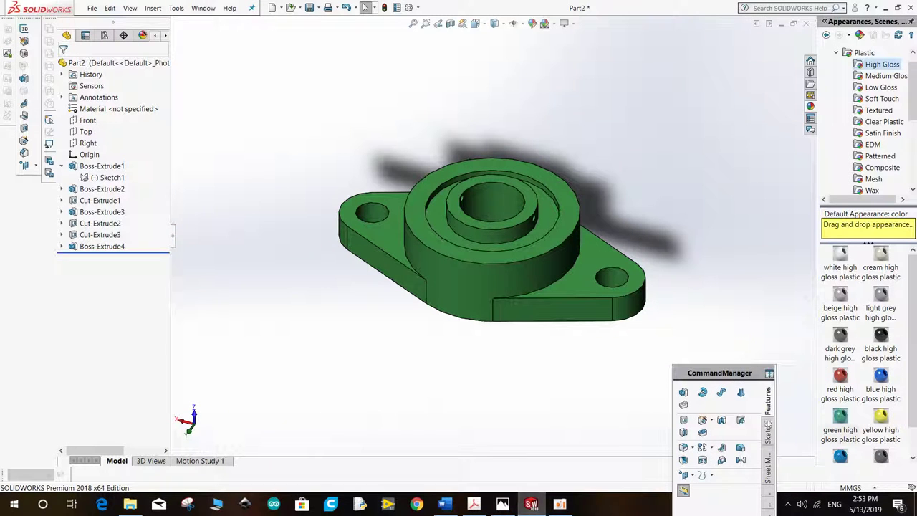
Step: Make the groove face around the collar black high gloss plastic
{"action": "left_click", "coordinate": [531, 237]}
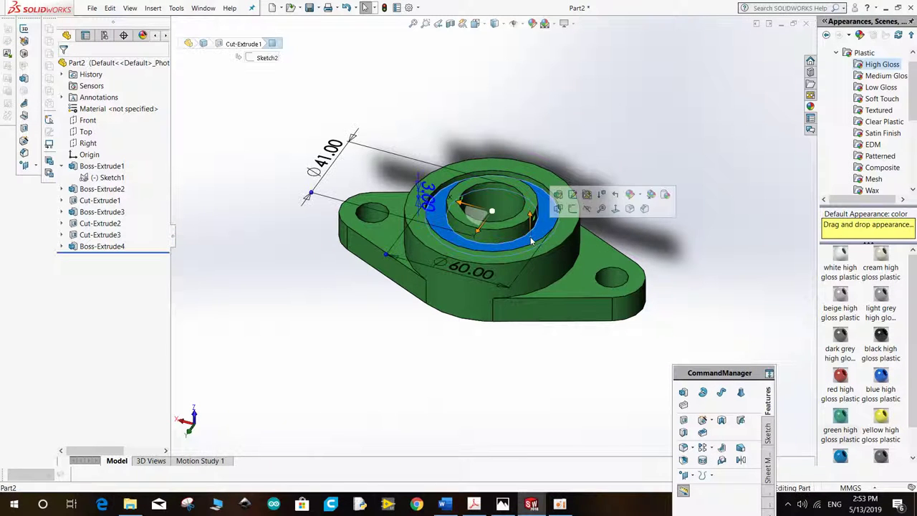
{"action": "double_click", "coordinate": [881, 335]}
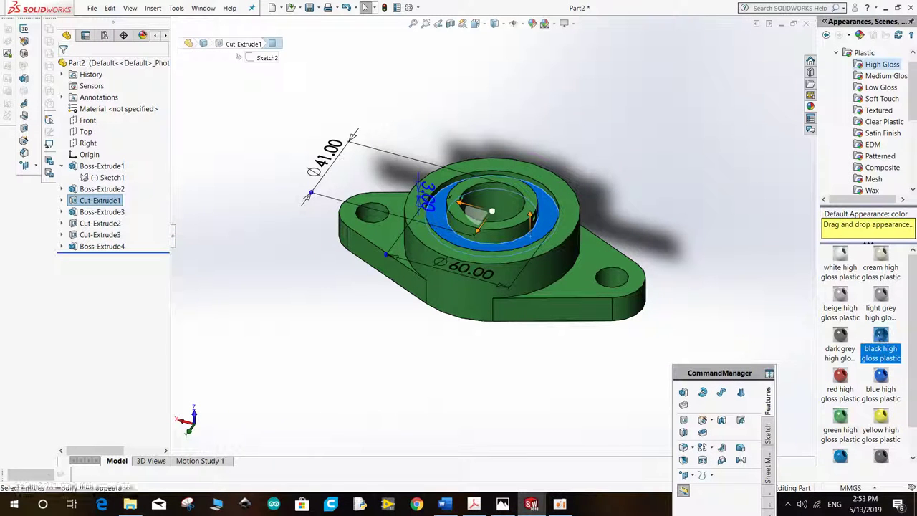
{"action": "left_click_drag", "start_coordinate": [881, 340], "coordinate": [507, 234]}
Step: Apply white high gloss plastic to the inner collar faces
{"action": "double_click", "coordinate": [846, 263]}
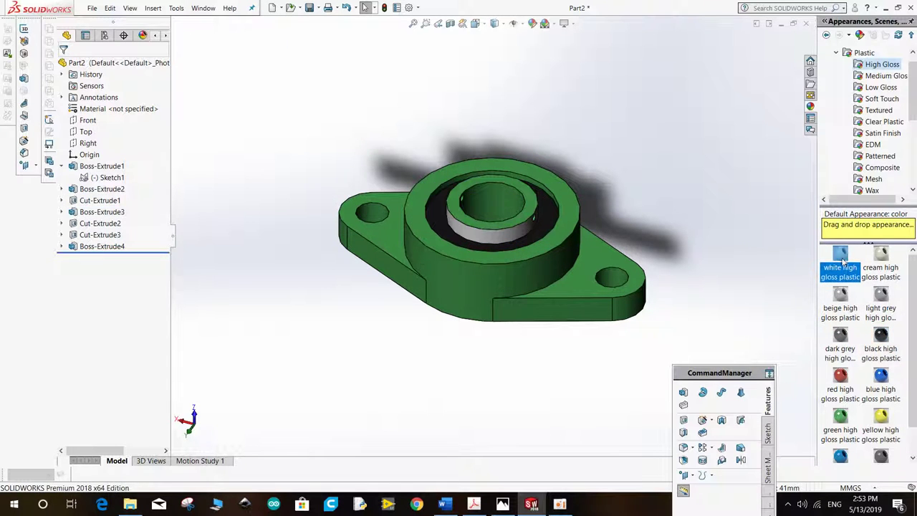
{"action": "left_click", "coordinate": [534, 202]}
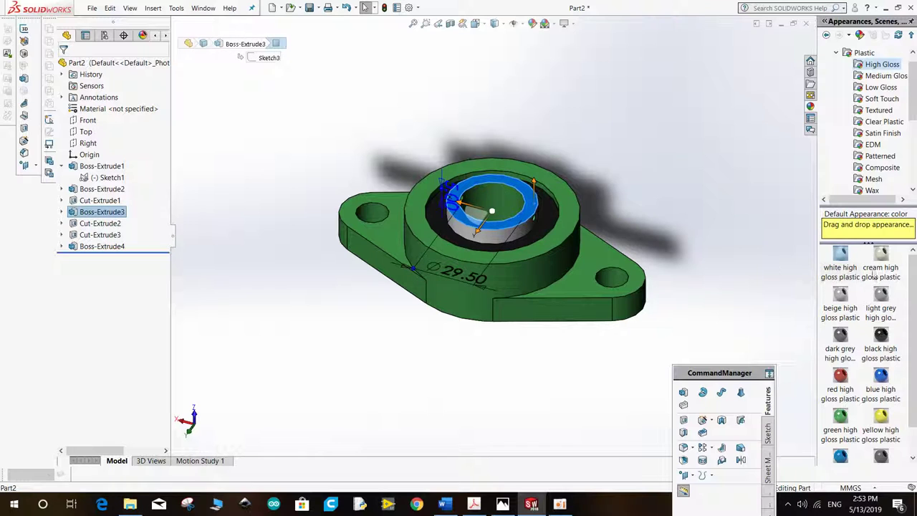
{"action": "double_click", "coordinate": [841, 256]}
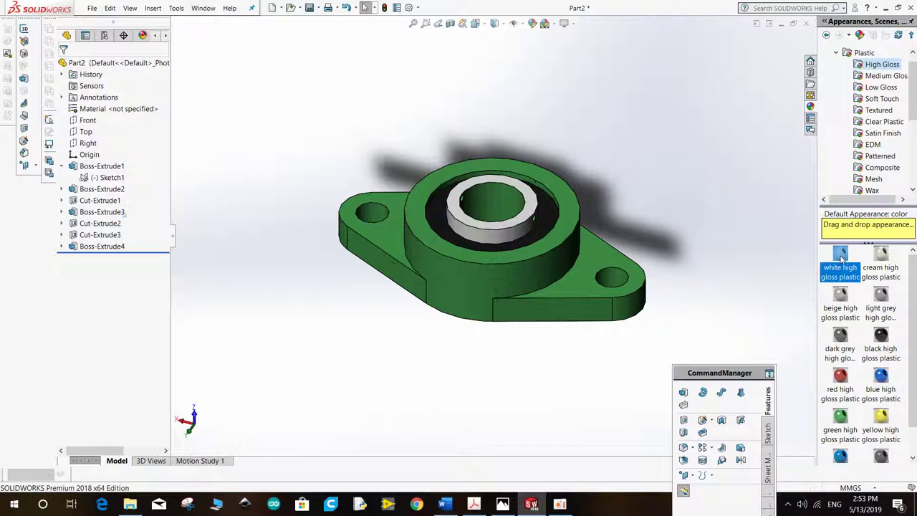
{"action": "left_click", "coordinate": [493, 199]}
{"action": "double_click", "coordinate": [841, 256]}
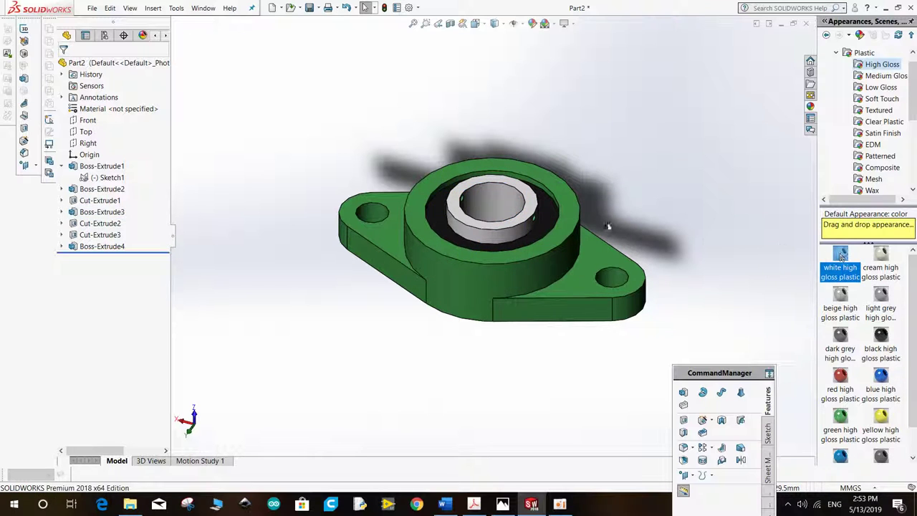
Step: Make a collar pin hole white high gloss and compare the model with the reference drawing
{"action": "middle_click_drag", "start_coordinate": [465, 215], "coordinate": [523, 212]}
{"action": "scroll", "coordinate": [522, 211], "scroll_direction": "down", "scroll_amount": 5}
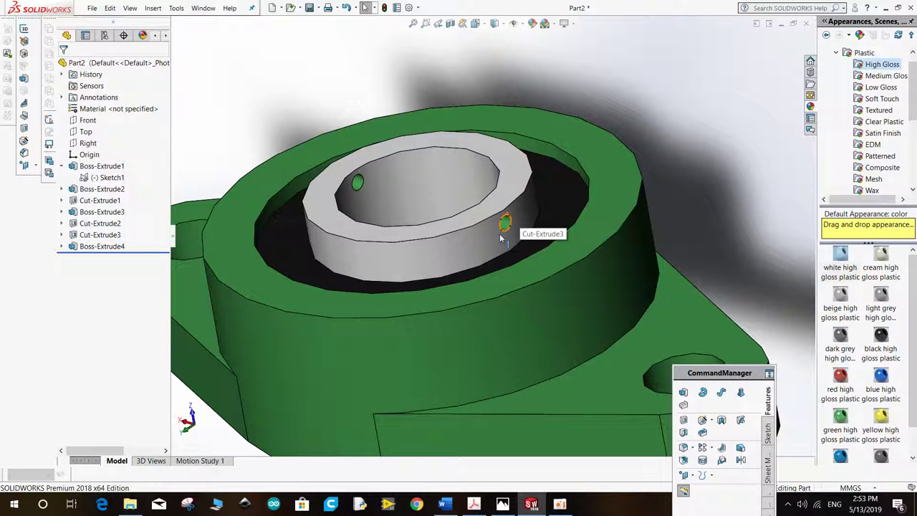
{"action": "left_click", "coordinate": [505, 231]}
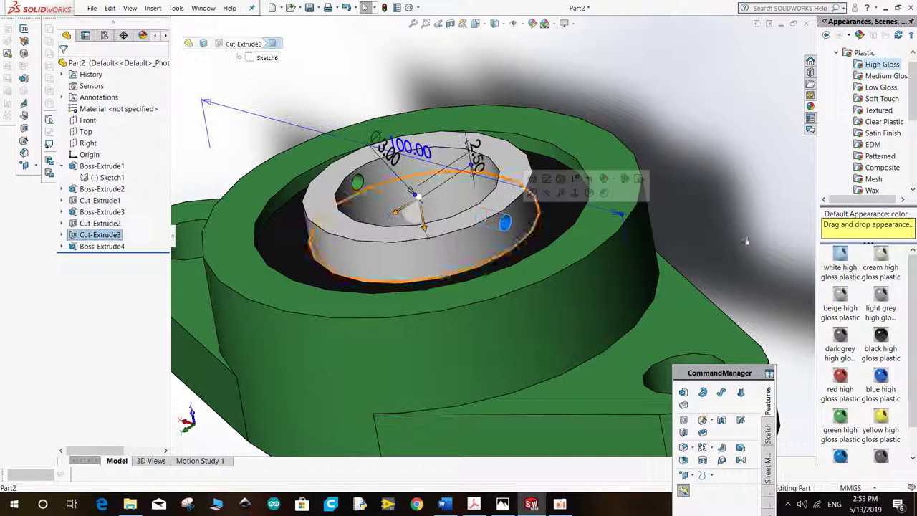
{"action": "double_click", "coordinate": [840, 254]}
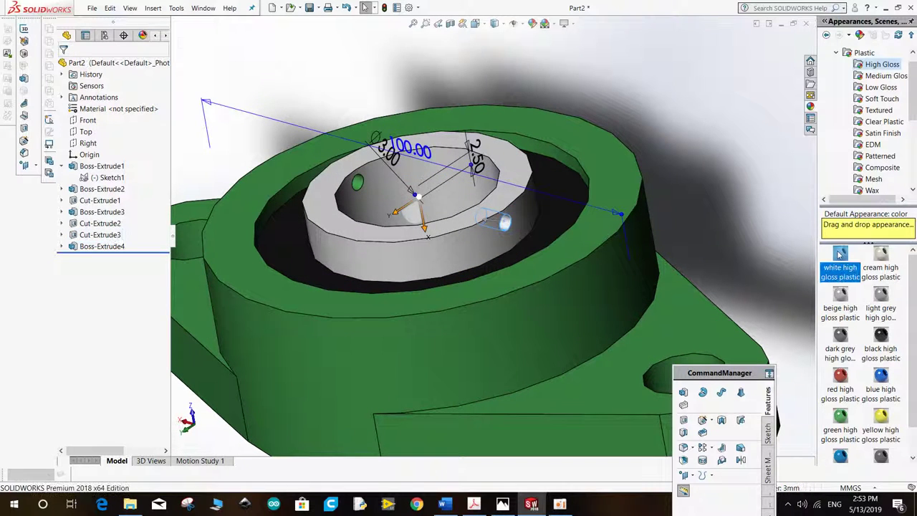
{"action": "left_click", "coordinate": [357, 184]}
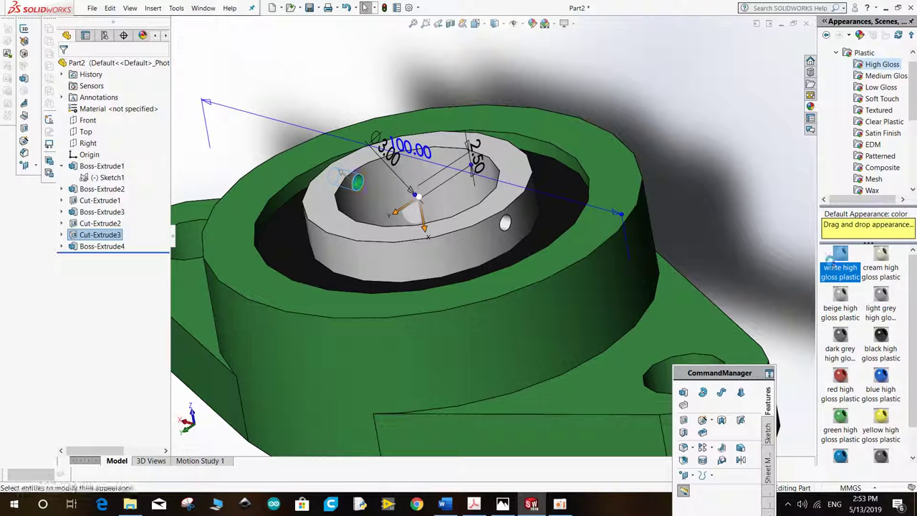
{"action": "scroll", "coordinate": [494, 238], "scroll_direction": "up", "scroll_amount": 5}
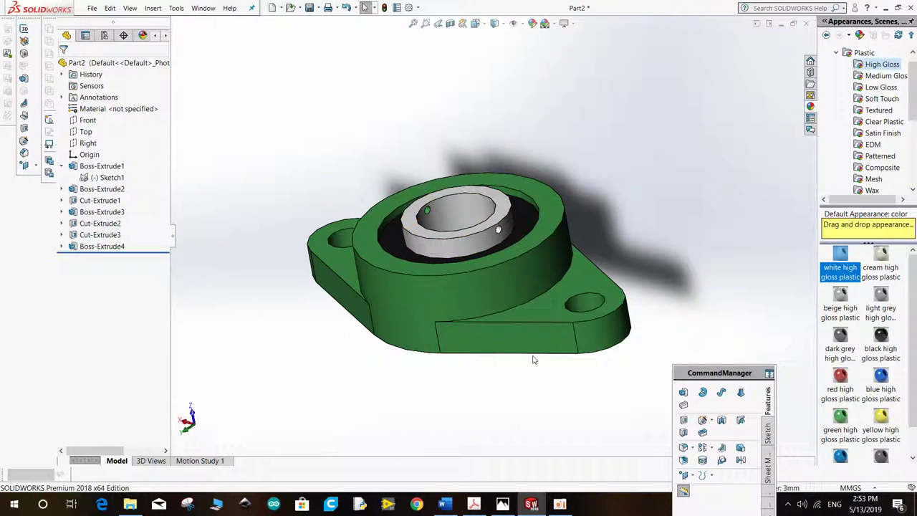
{"action": "middle_click_drag", "start_coordinate": [545, 362], "coordinate": [543, 392]}
{"action": "left_click", "coordinate": [503, 504]}
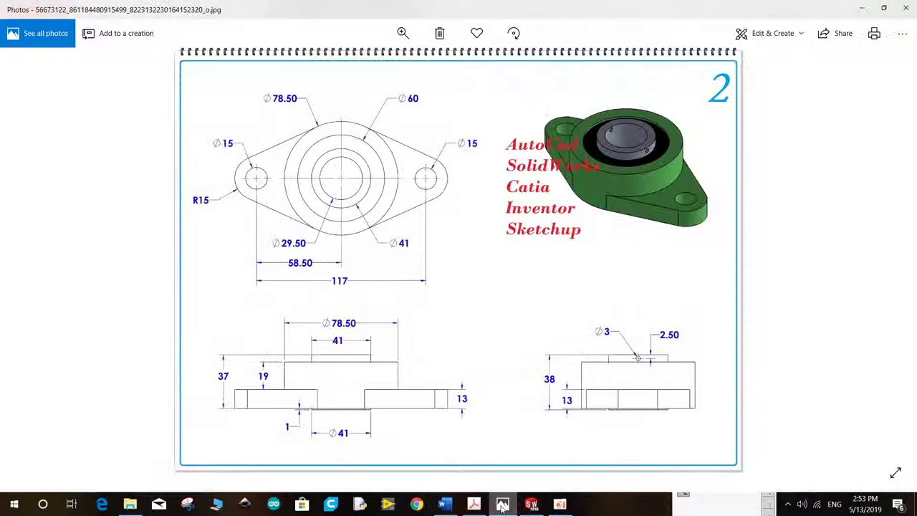
Step: Return to SOLIDWORKS from the Photos drawing and orbit the green housing to inspect its finish
{"action": "left_click", "coordinate": [533, 506]}
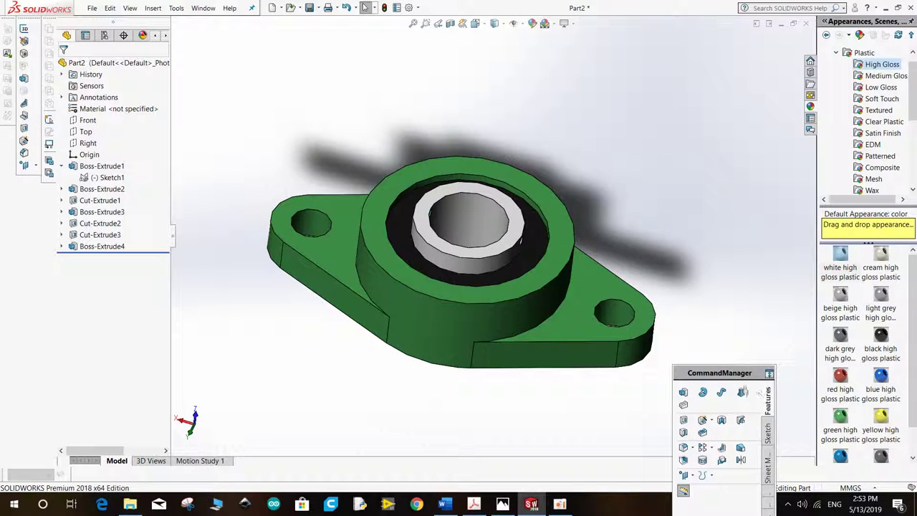
{"action": "left_click_drag", "start_coordinate": [731, 381], "coordinate": [863, 314]}
{"action": "mouse_move", "coordinate": [535, 263]}
{"action": "middle_mouse_down"}
{"action": "mouse_move", "coordinate": [391, 252]}
{"action": "mouse_move", "coordinate": [361, 270]}
{"action": "middle_mouse_up"}
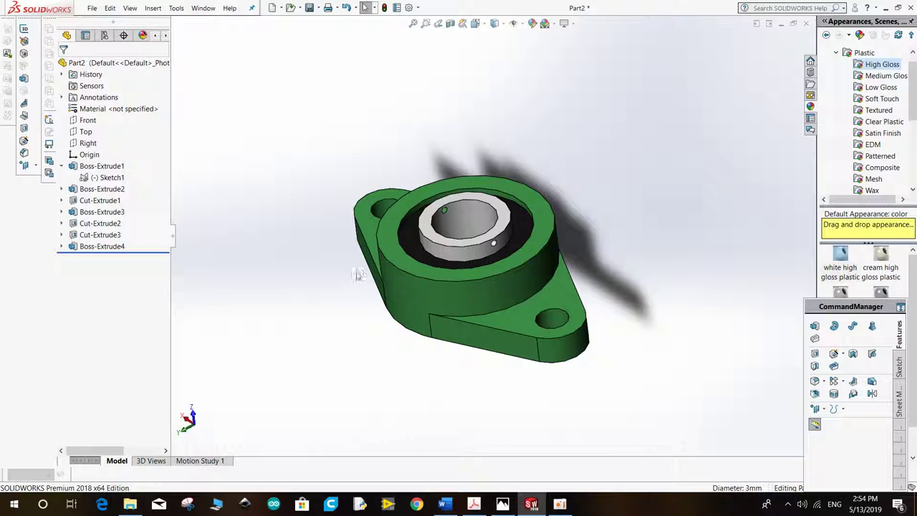
{"action": "middle_click_drag", "start_coordinate": [323, 290], "coordinate": [329, 240]}
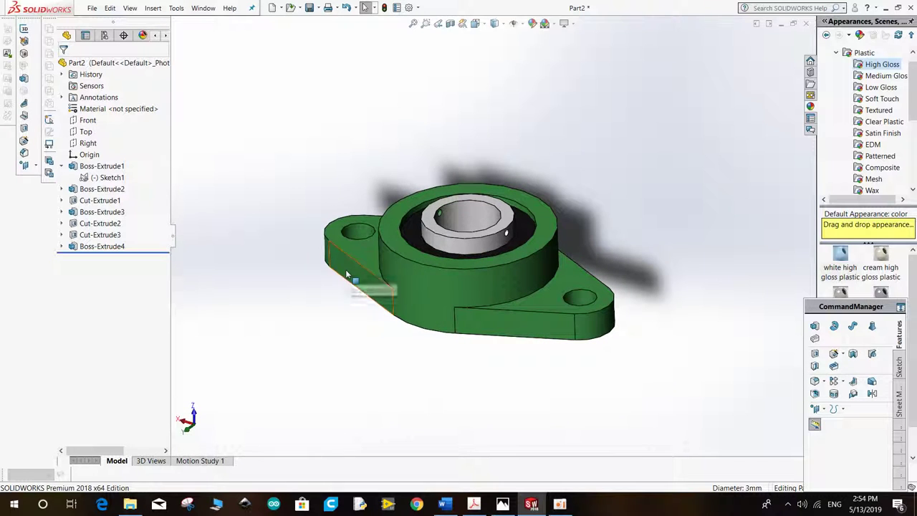